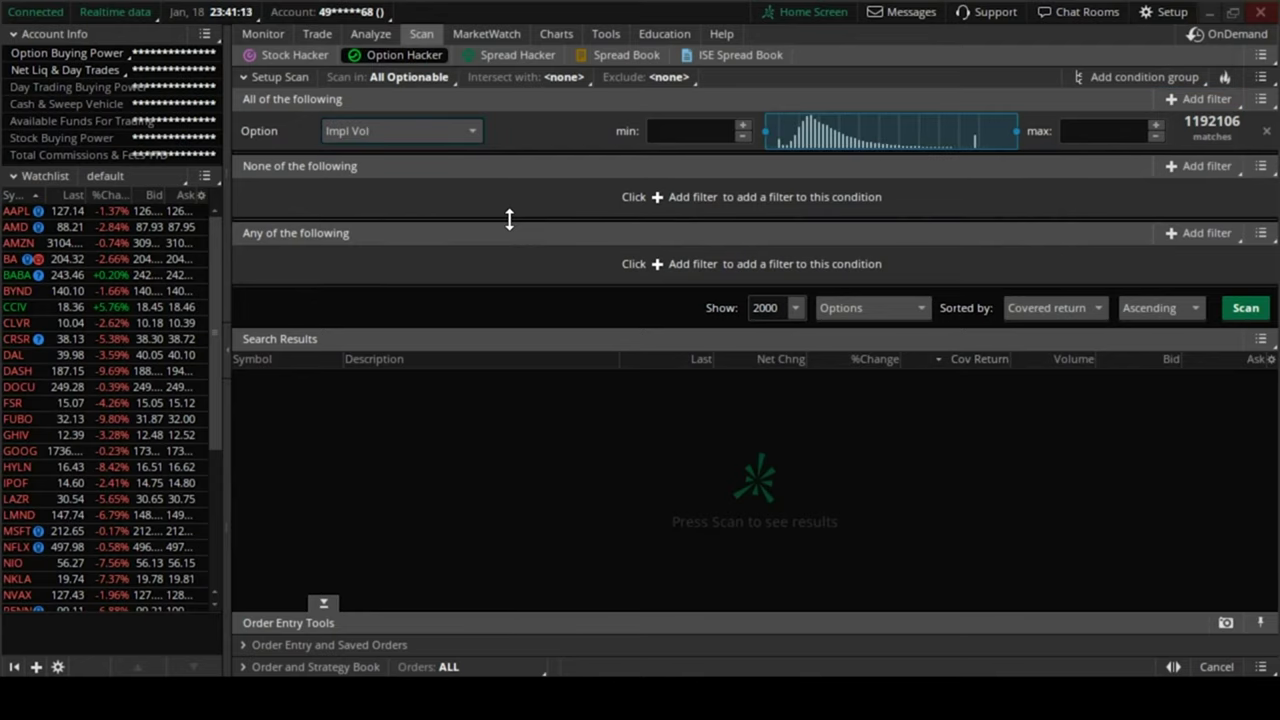
- Set the Impl Vol filter's minimum to 75% and the % out of the money filter's range to 0.5 to 7
type("75")
left_click(395, 372)
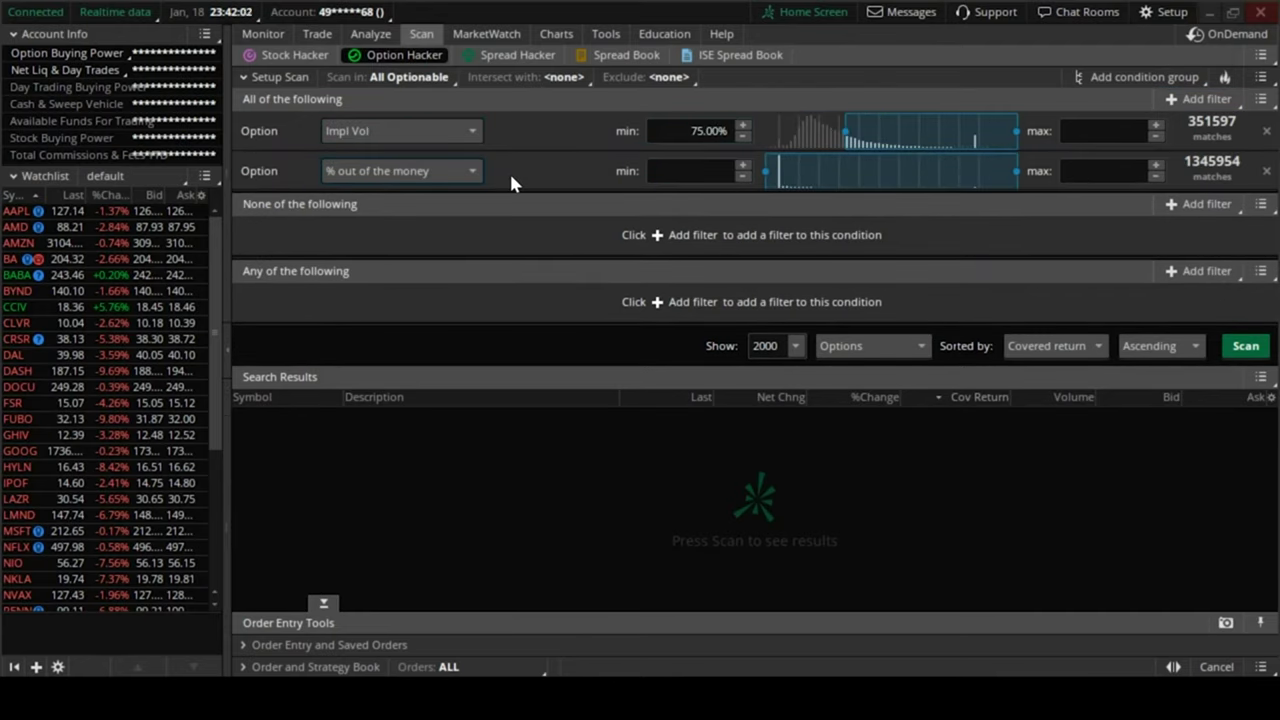
type("0.5")
key("Tab")
type("7")
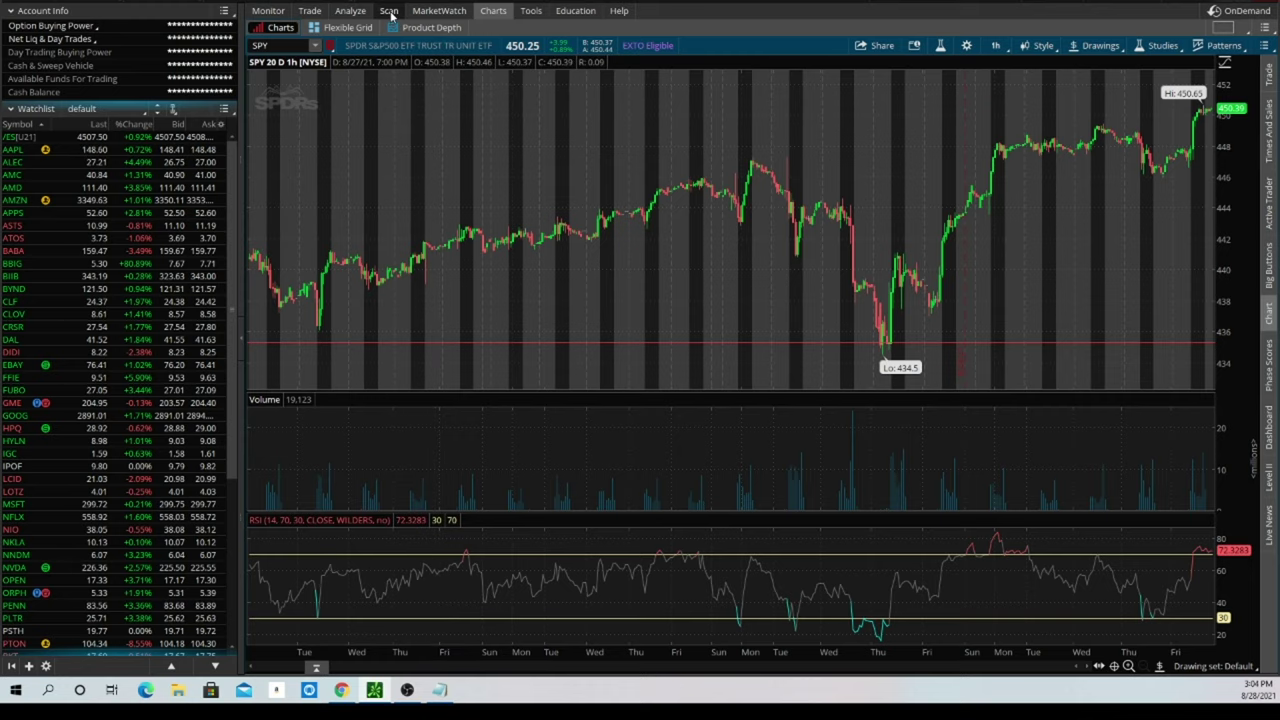
- Load the personal option scan query High ROR Puts and run it despite the large number of symbols
left_click(389, 11)
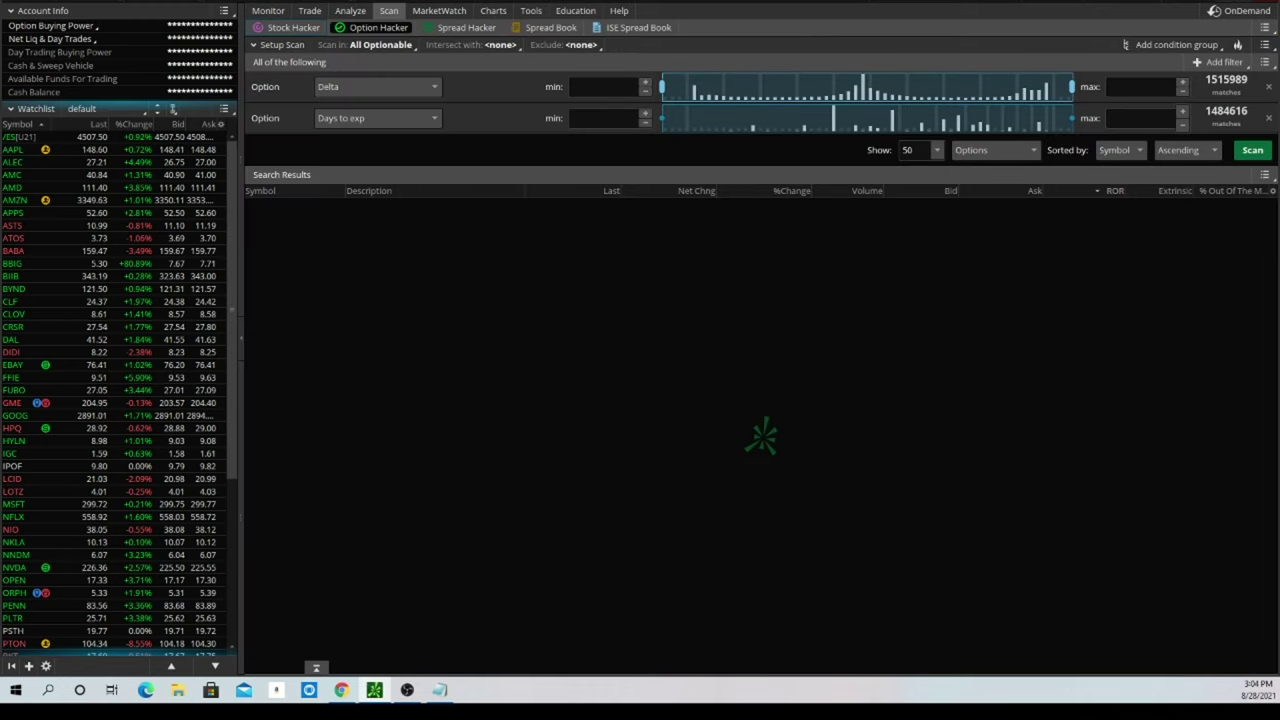
left_click(1264, 45)
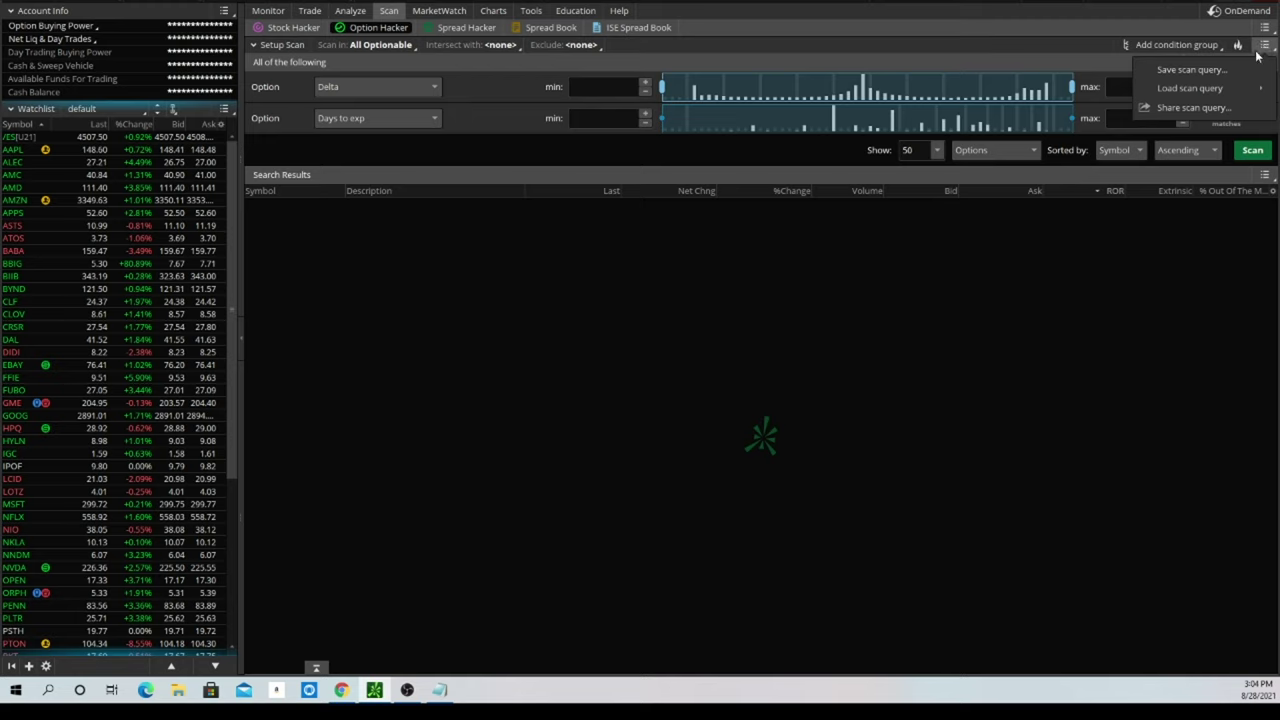
mouse_move(1236, 90)
mouse_move(1097, 92)
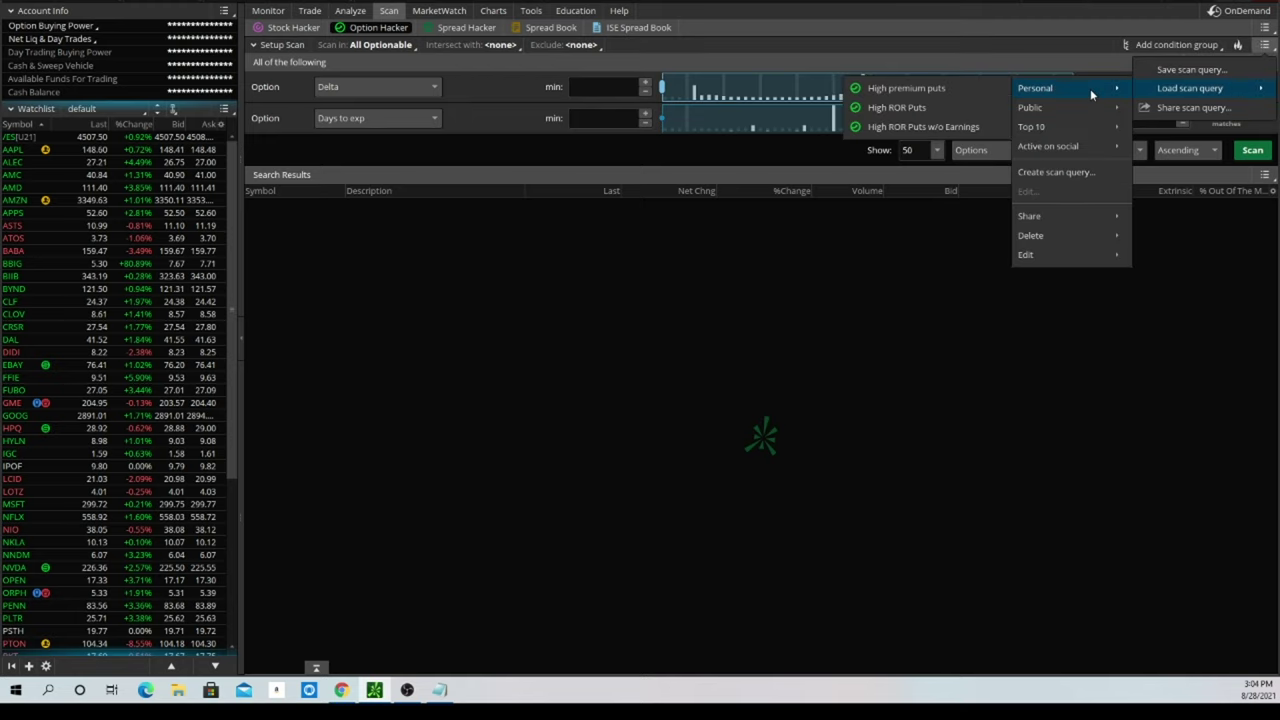
left_click(897, 108)
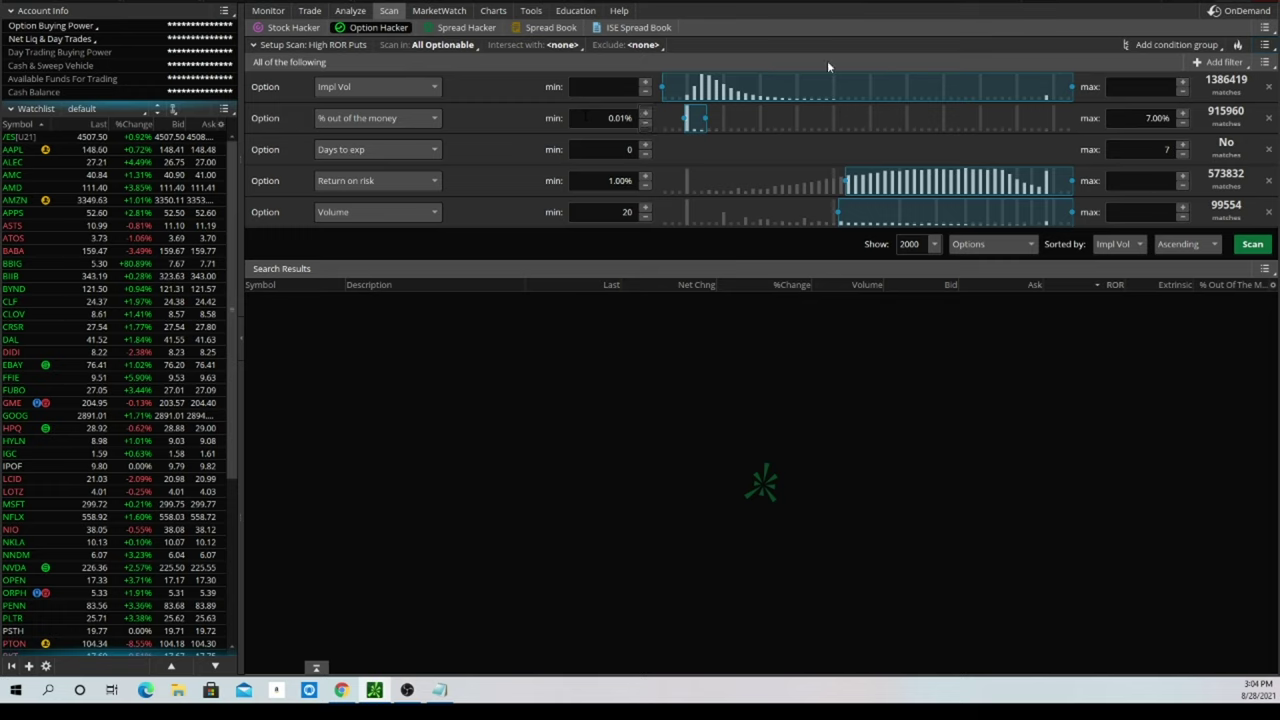
left_click(1250, 245)
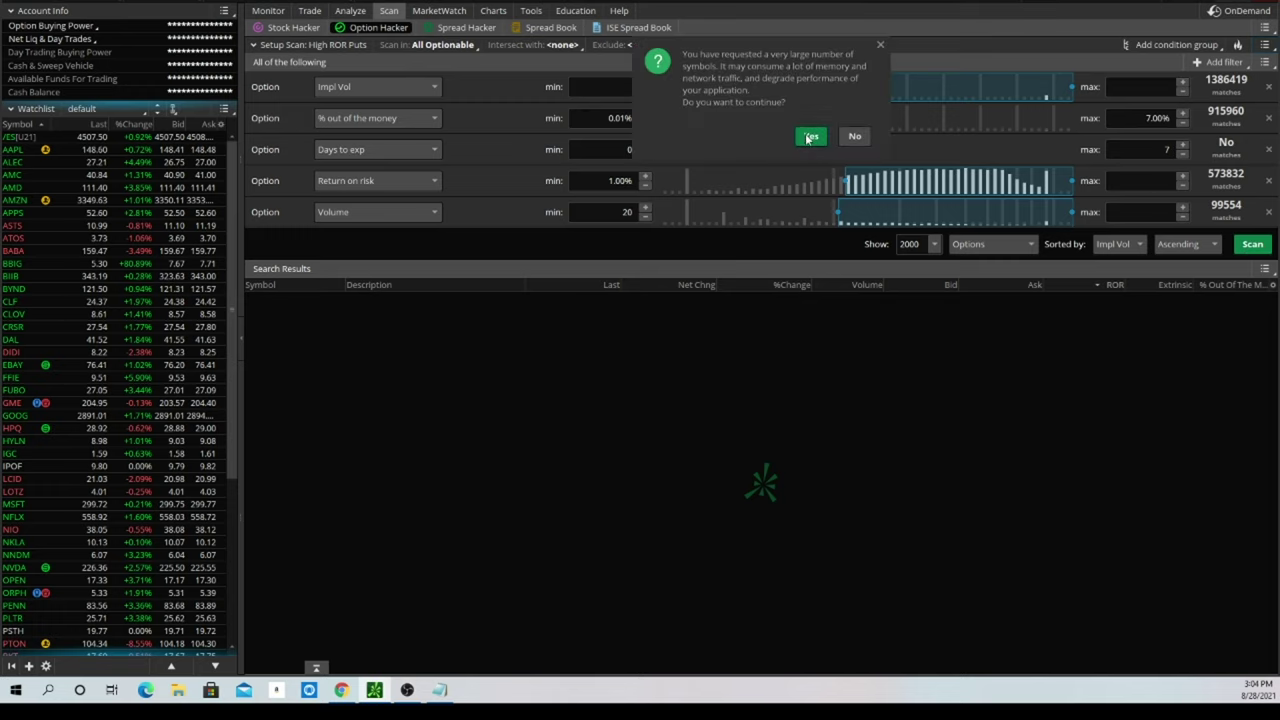
left_click(818, 140)
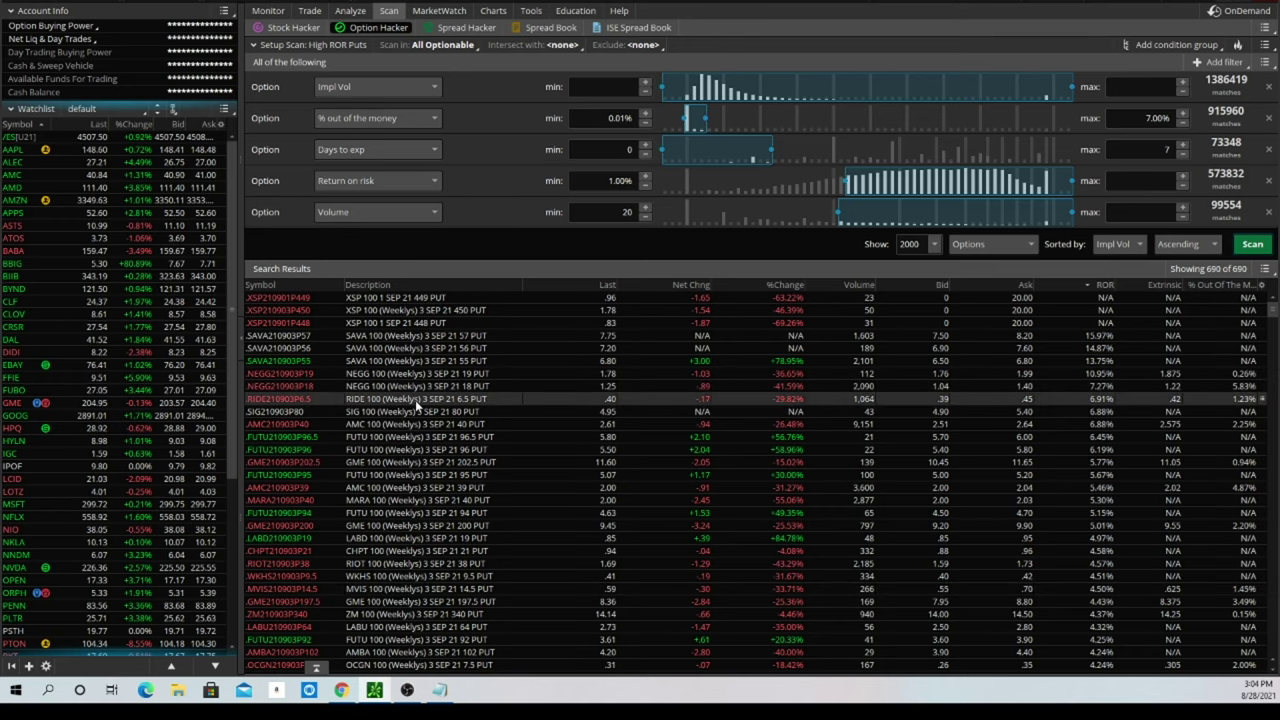
- Load the personal scan query High ROR Puts w/o Earnings
left_click(1264, 45)
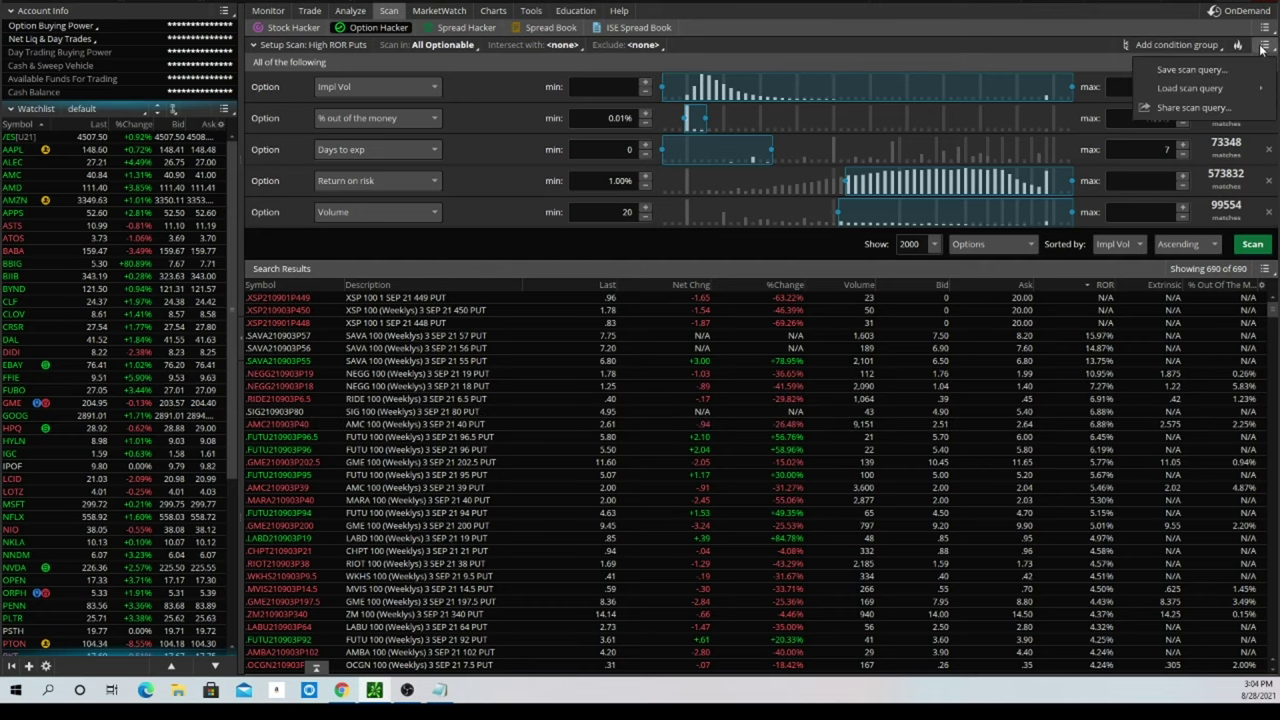
mouse_move(1221, 89)
mouse_move(1021, 86)
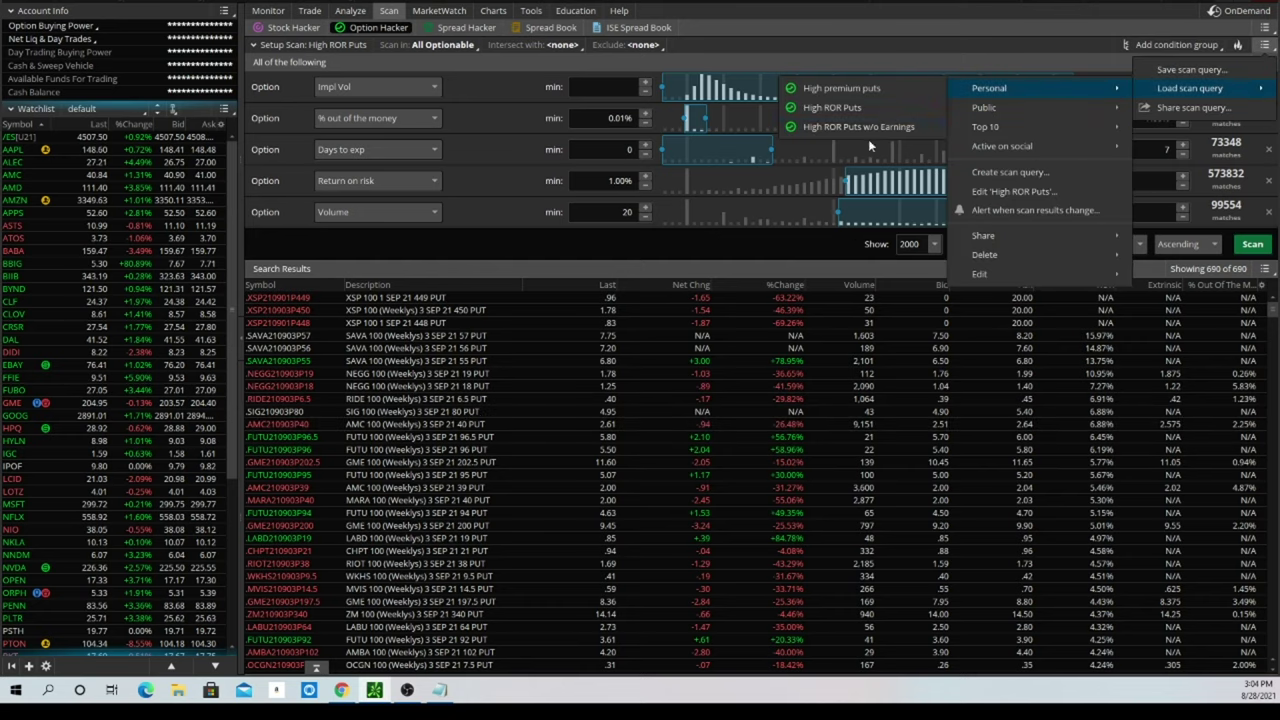
left_click(861, 127)
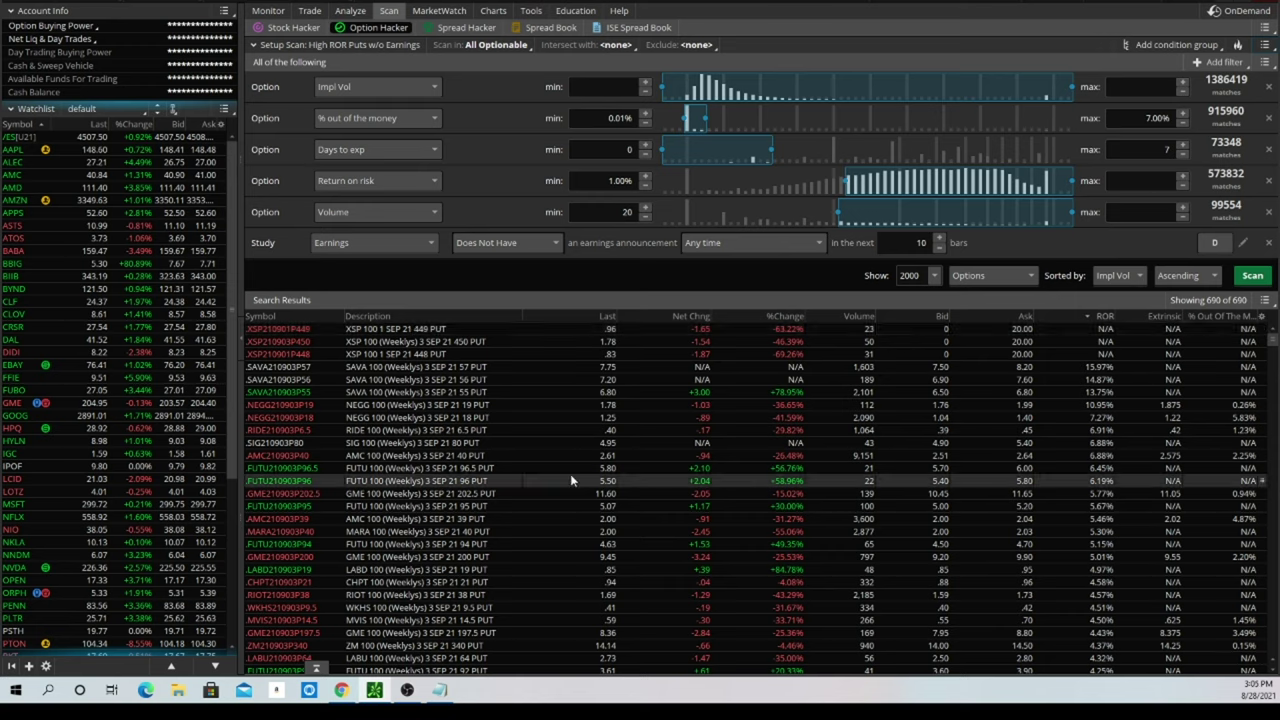
left_click(1264, 45)
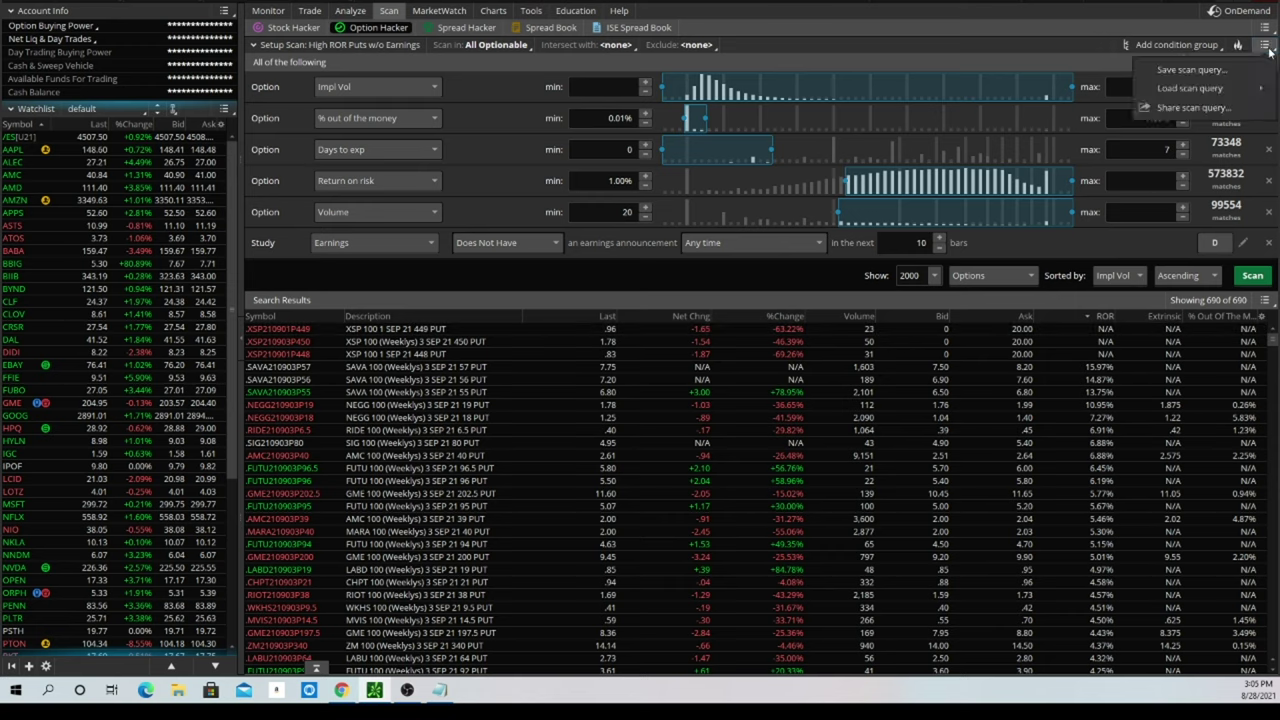
mouse_move(1206, 92)
mouse_move(1078, 90)
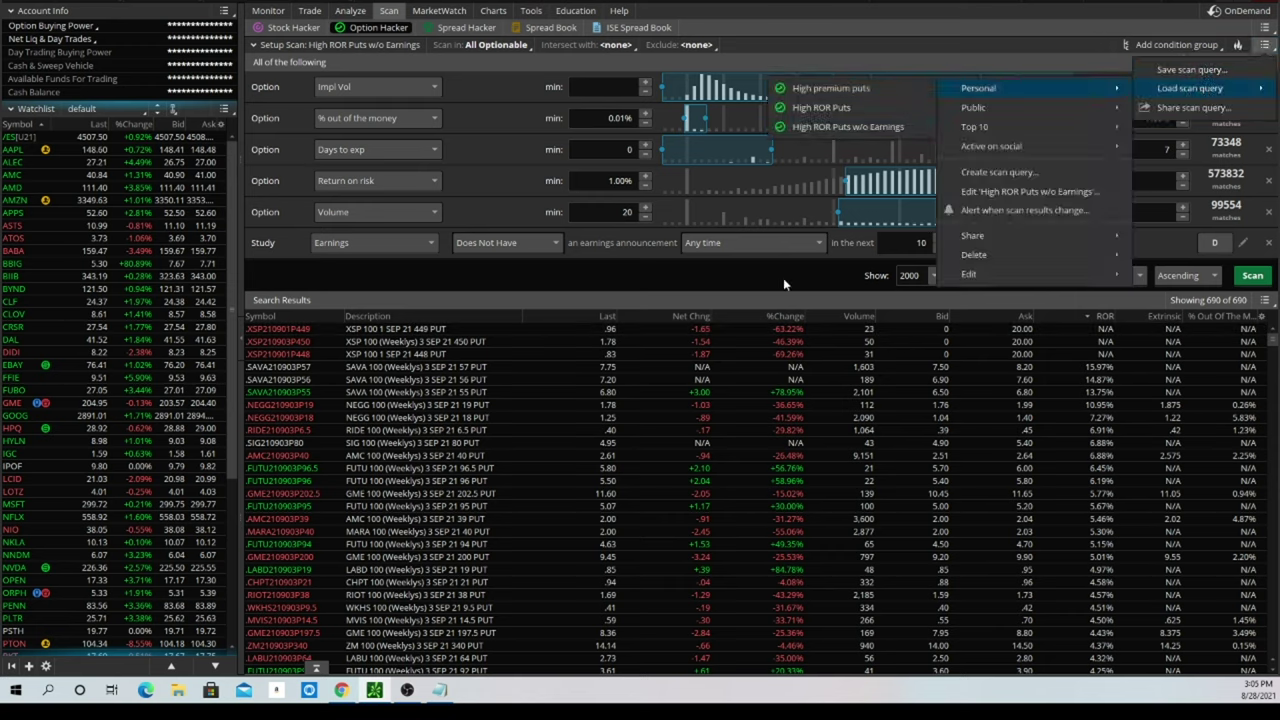
left_click(539, 279)
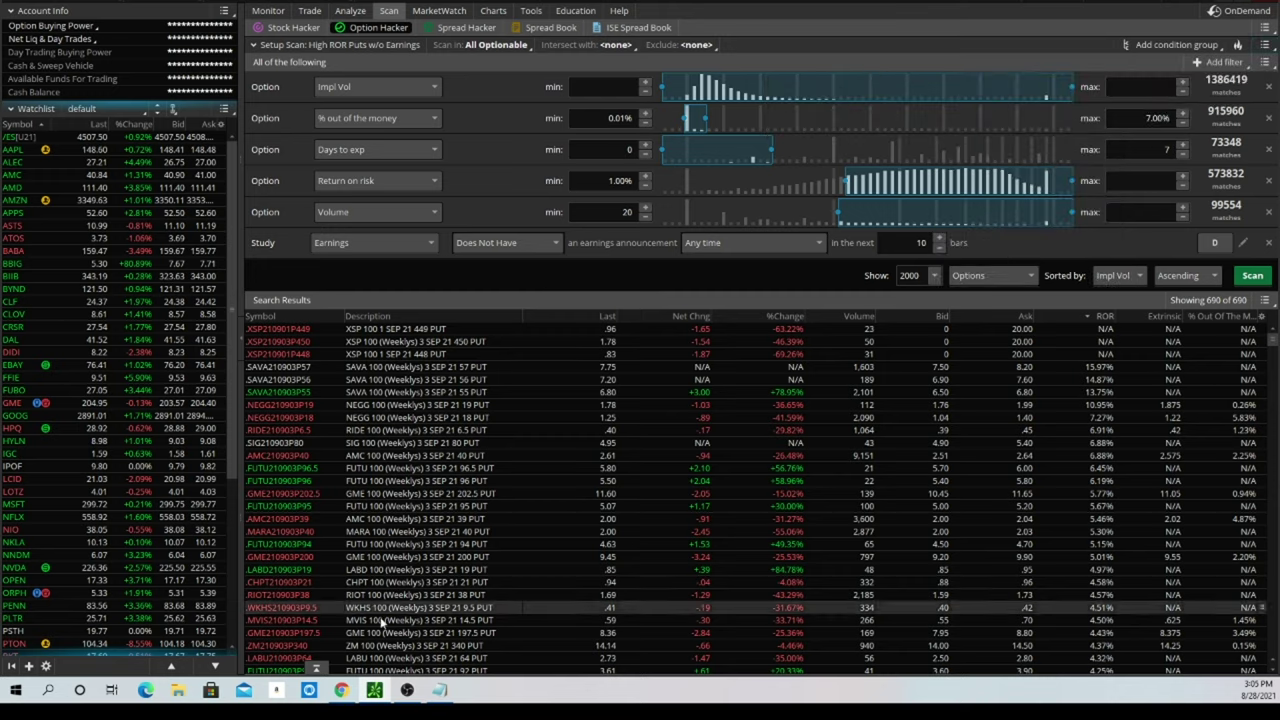
- Switch to Chrome and open the Option Scanners page among the HT Premium pages of the Hourglass Trader site
left_click(346, 696)
mouse_move(778, 58)
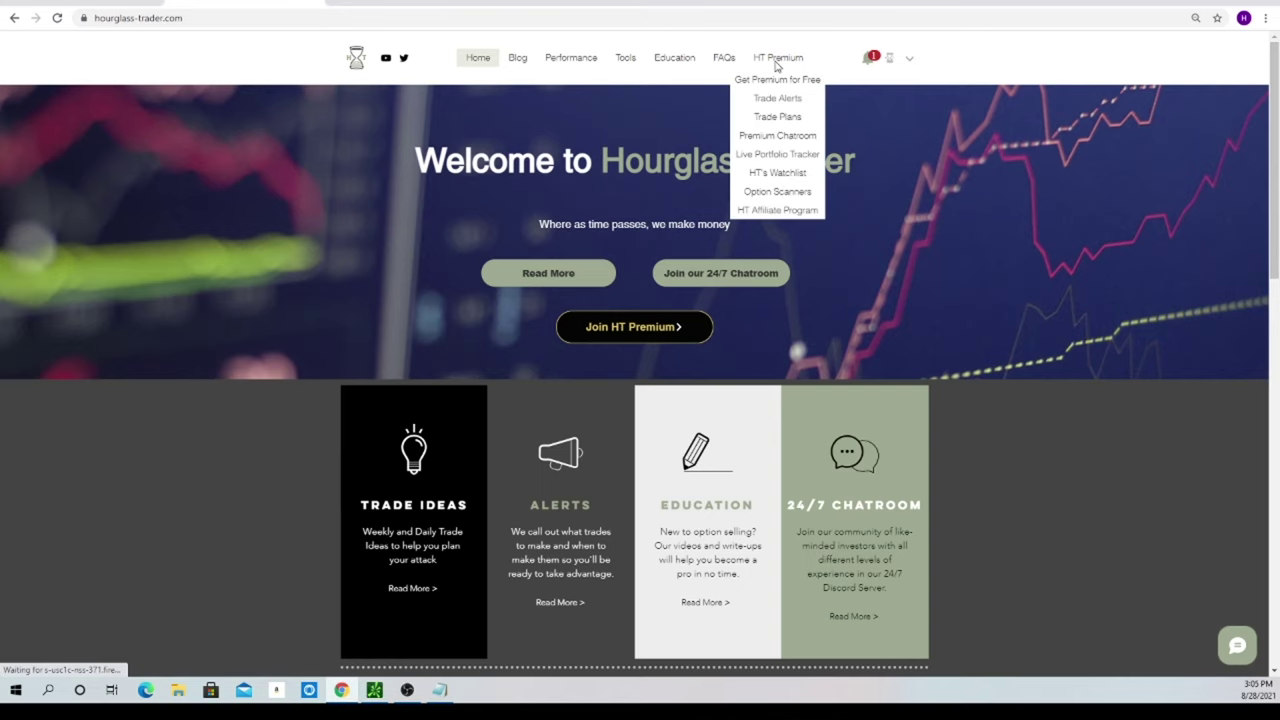
left_click(812, 191)
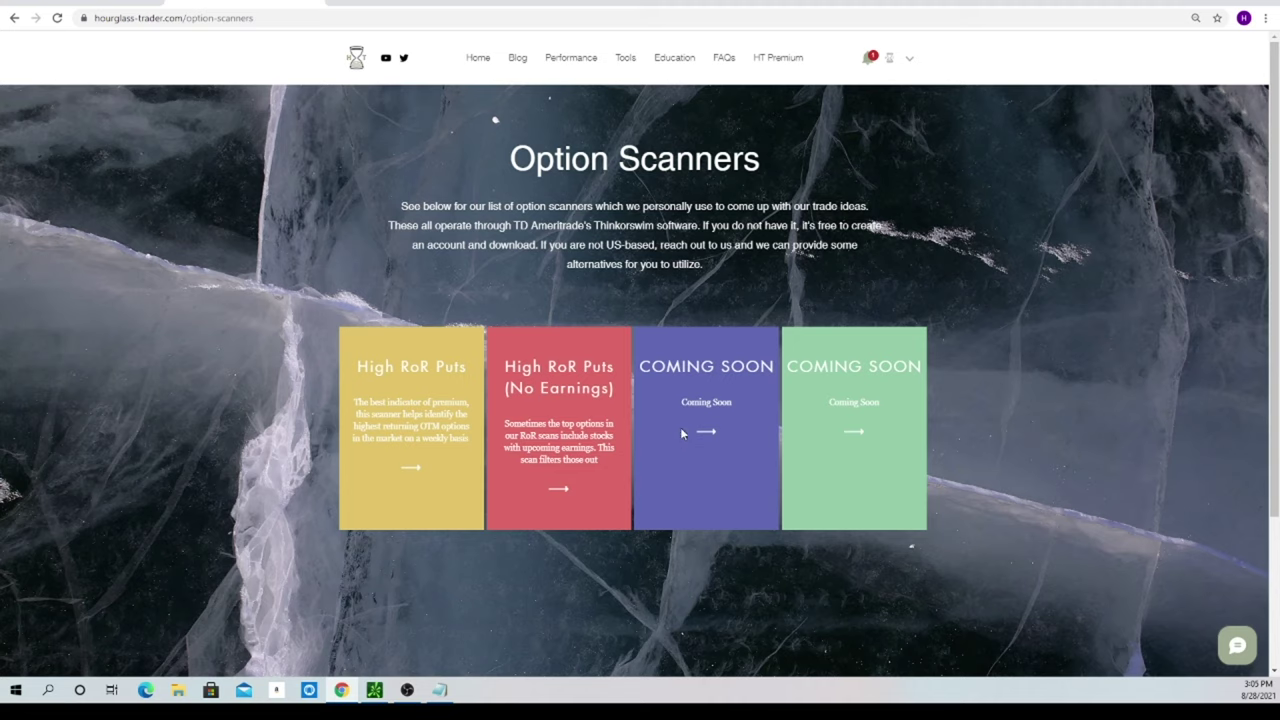
- Switch back to thinkorswim and chart SAVA on the 1 Y : 1D timeframe
left_click(374, 690)
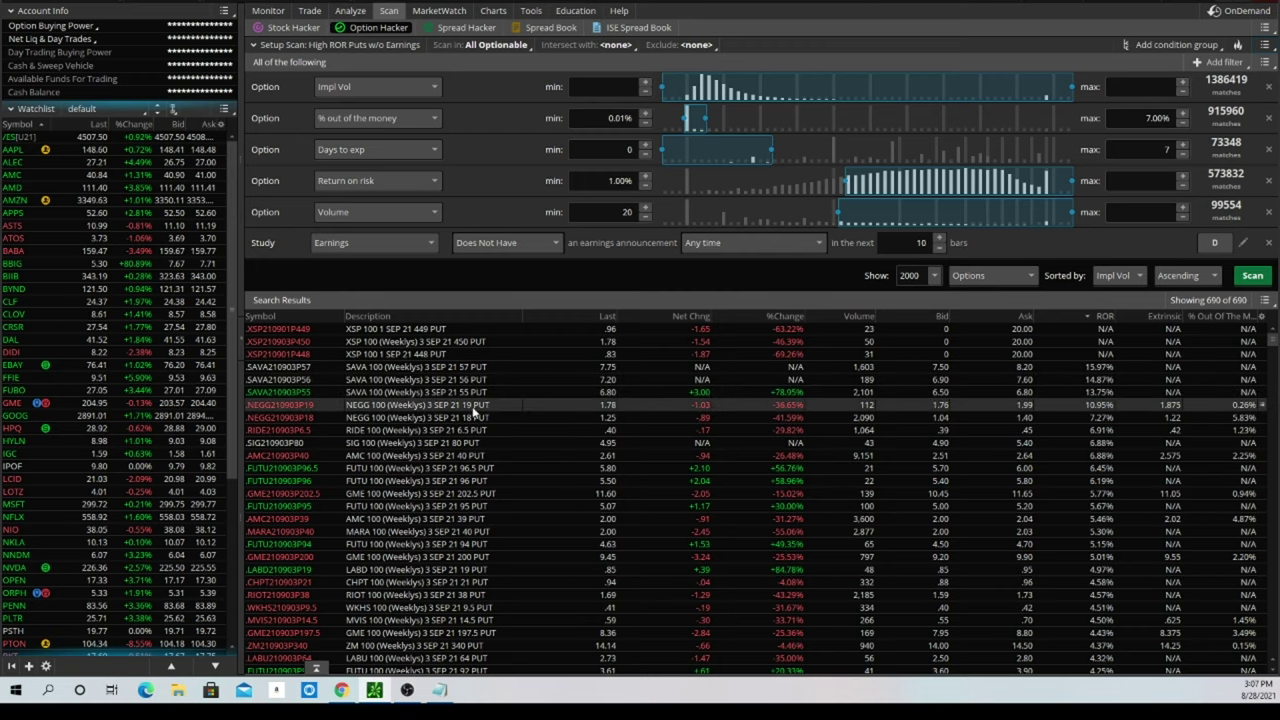
left_click(494, 12)
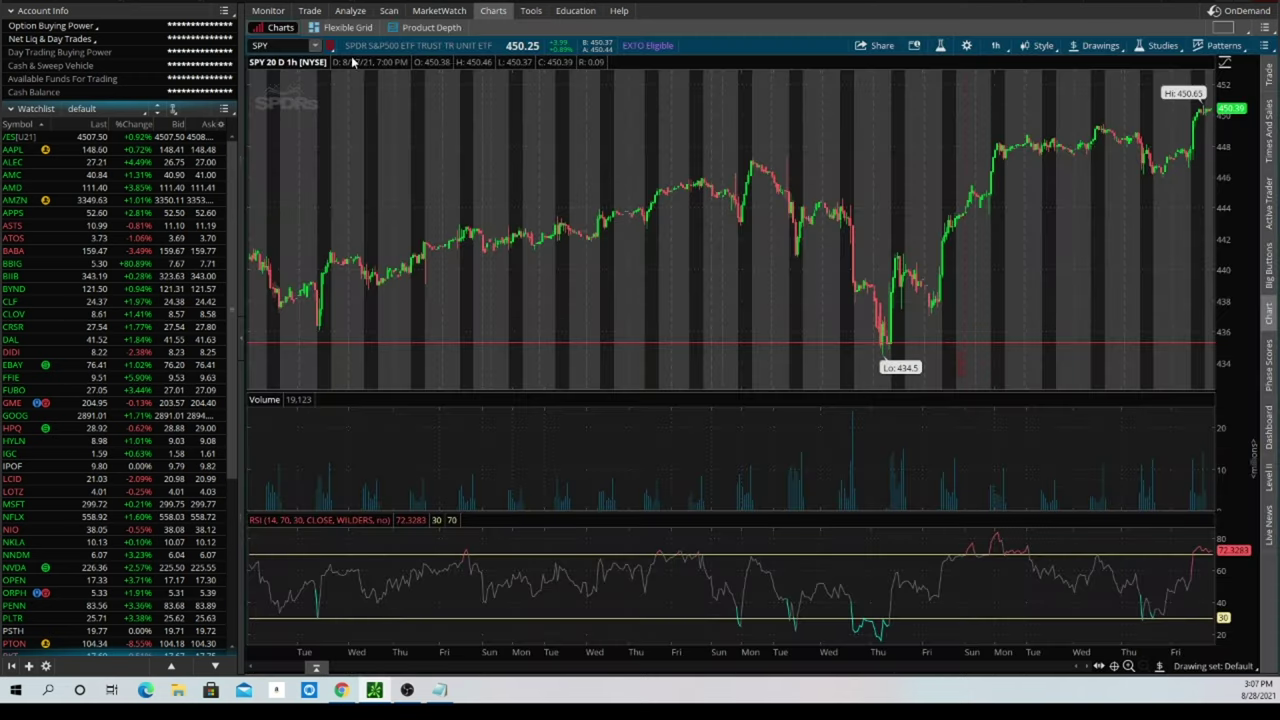
type("SAVA")
key("Return")
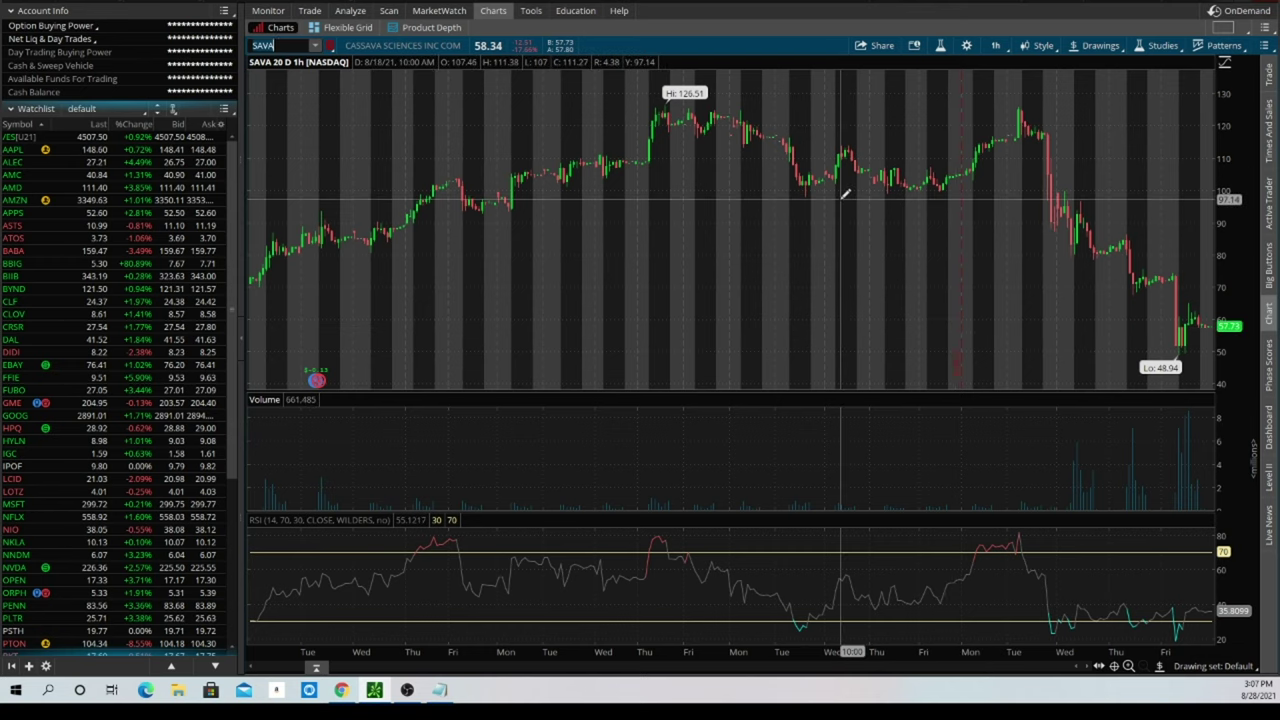
left_click(995, 45)
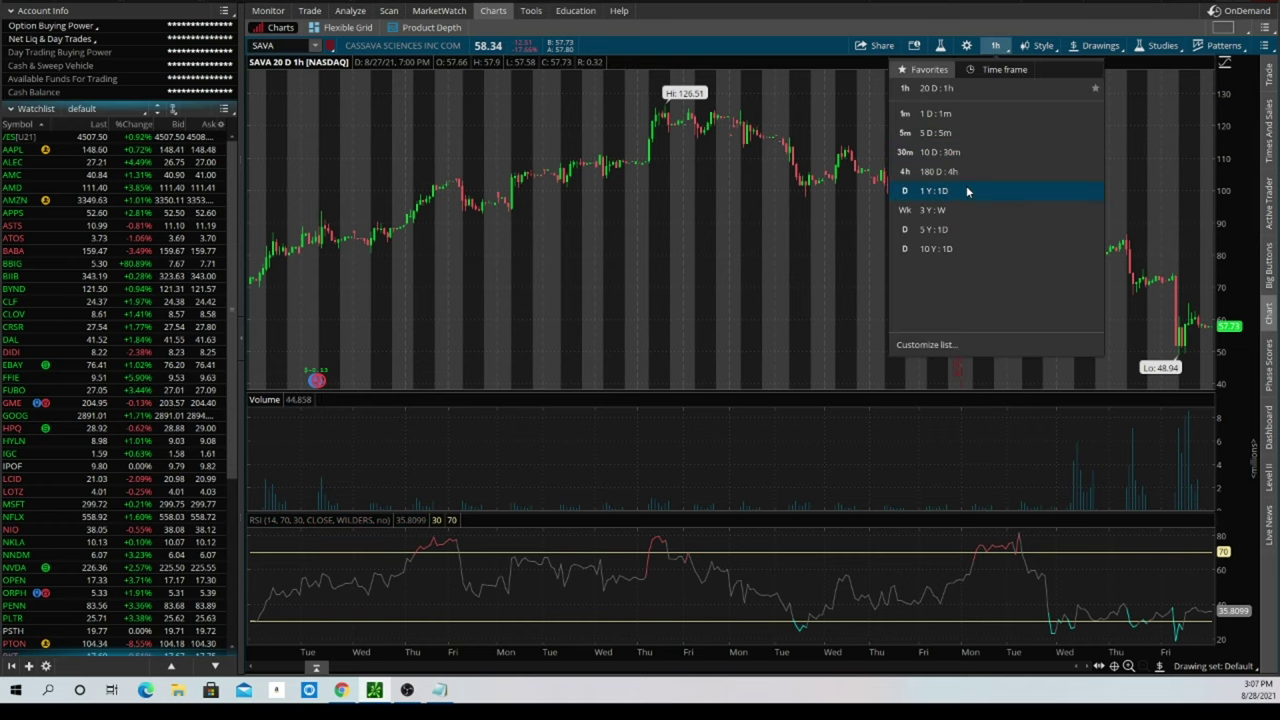
left_click(967, 191)
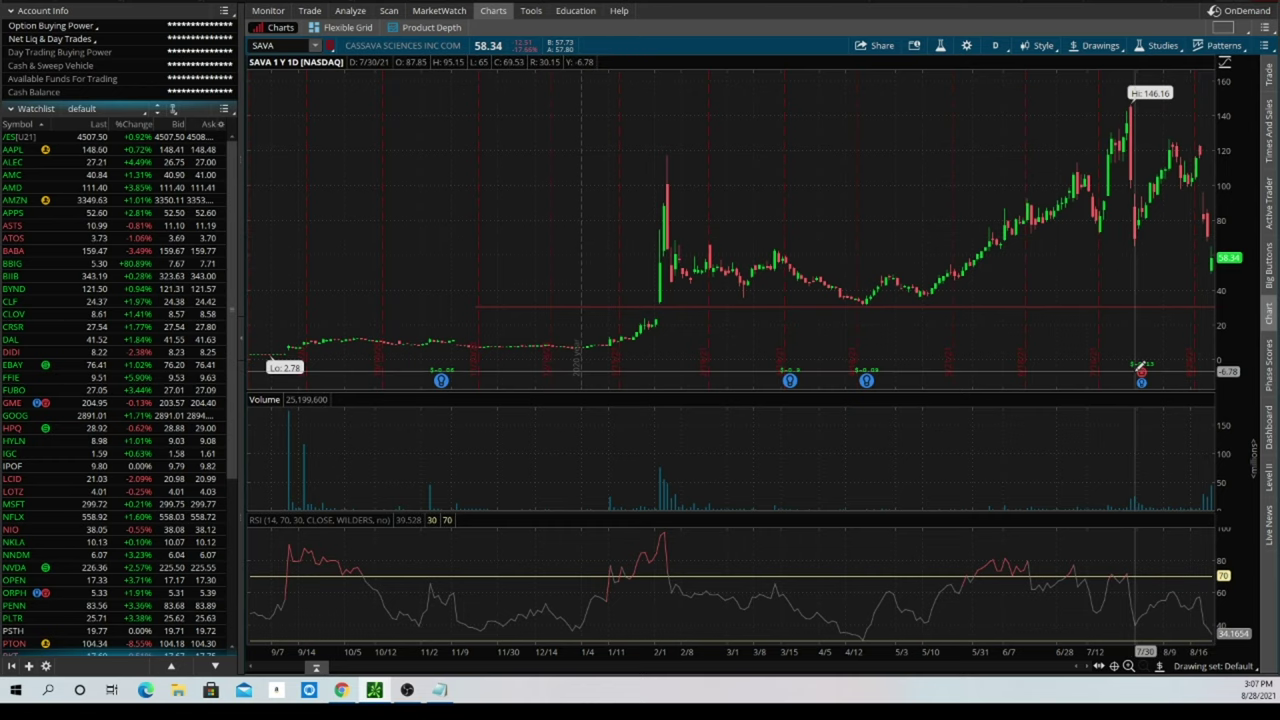
- Compare SAVA's 3 SEP 21 weekly puts in the option chain with its chart, and return to the scan results
left_click(309, 10)
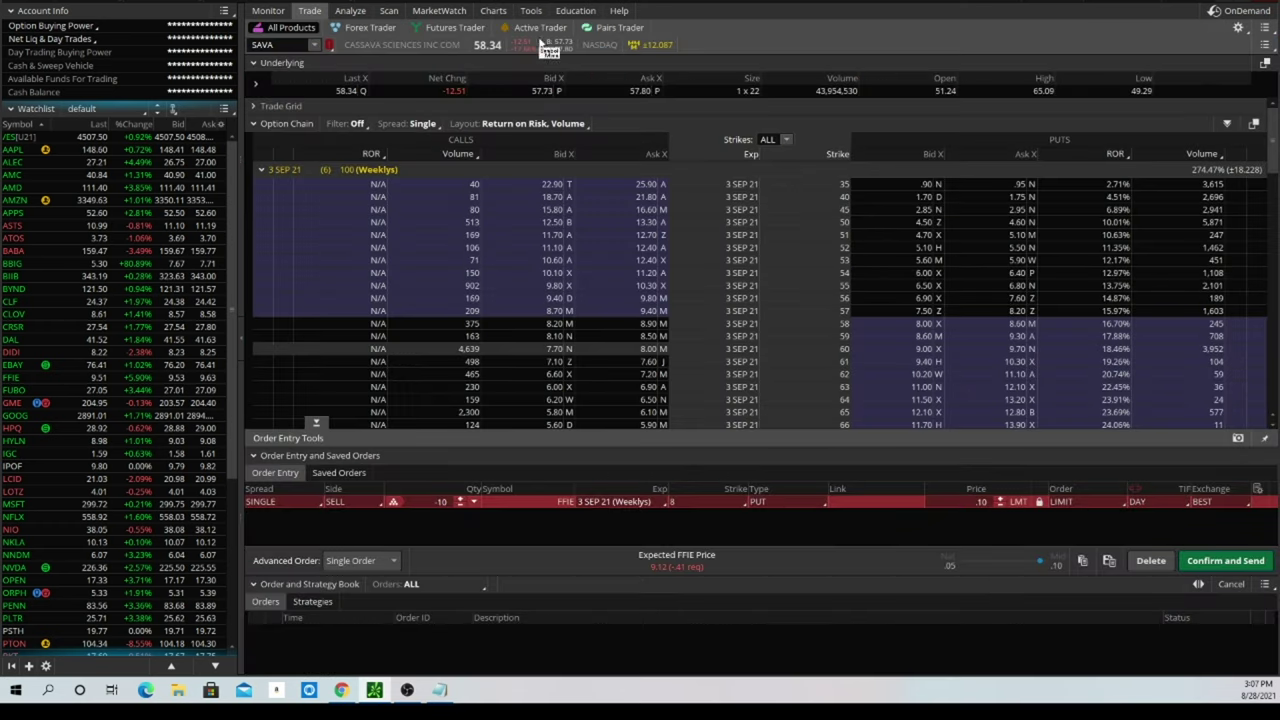
left_click(493, 10)
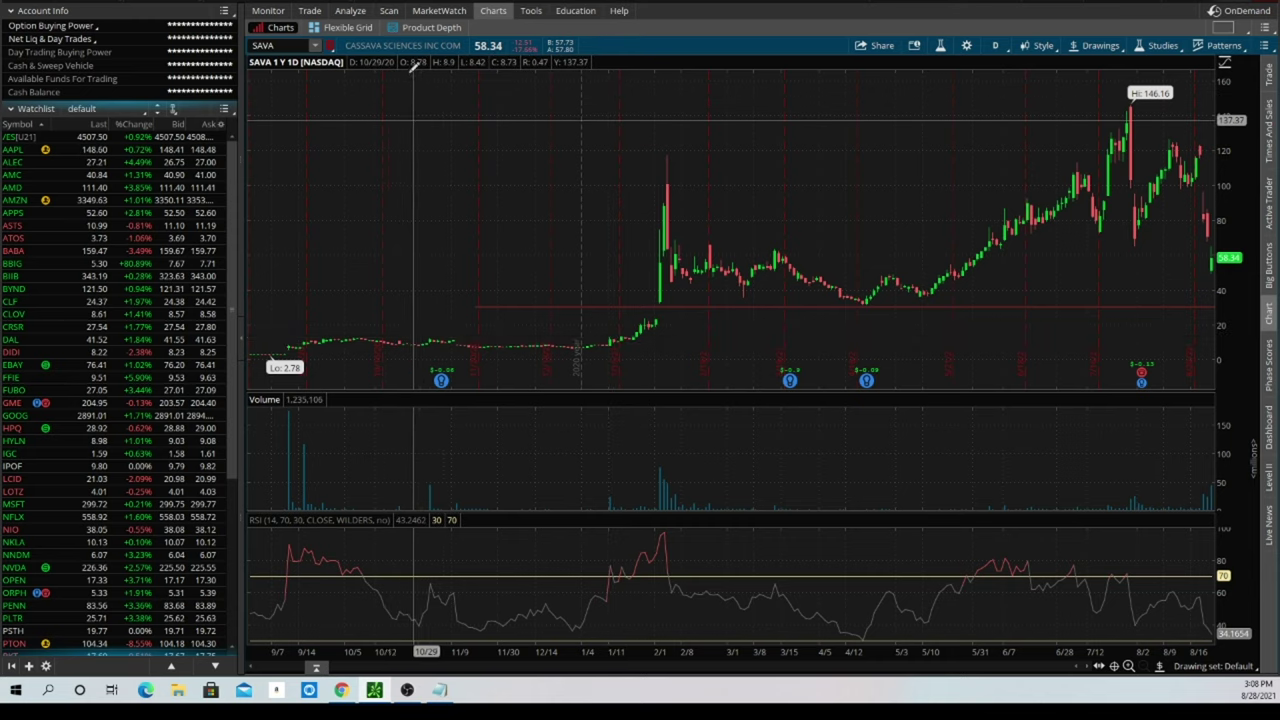
left_click(389, 10)
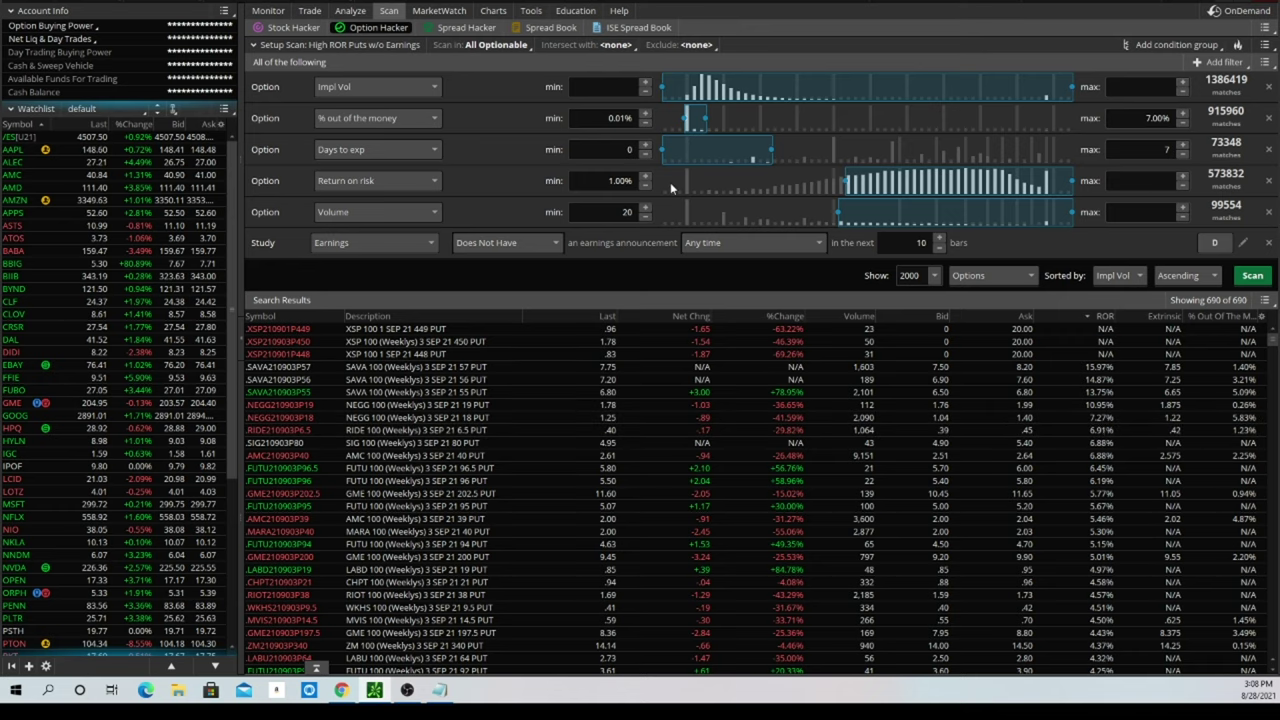
- Chart NEGG on the 180 D : 4h timeframe
mouse_move(497, 16)
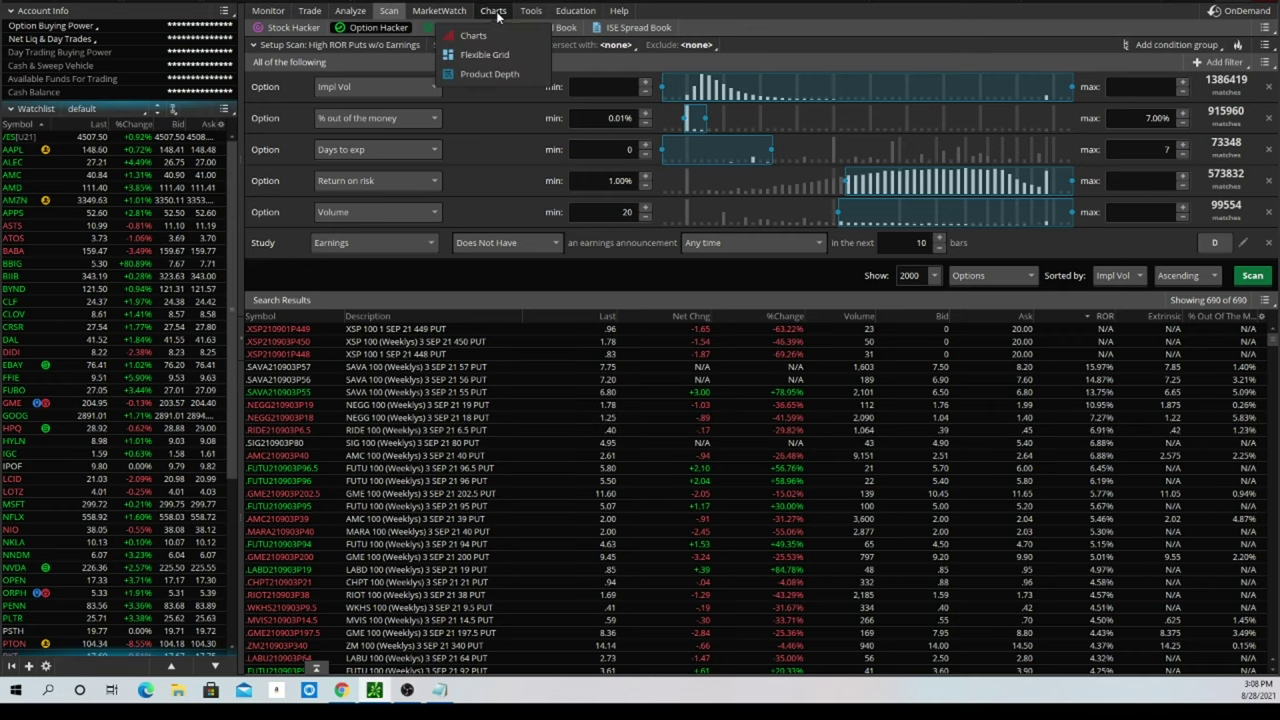
left_click(497, 16)
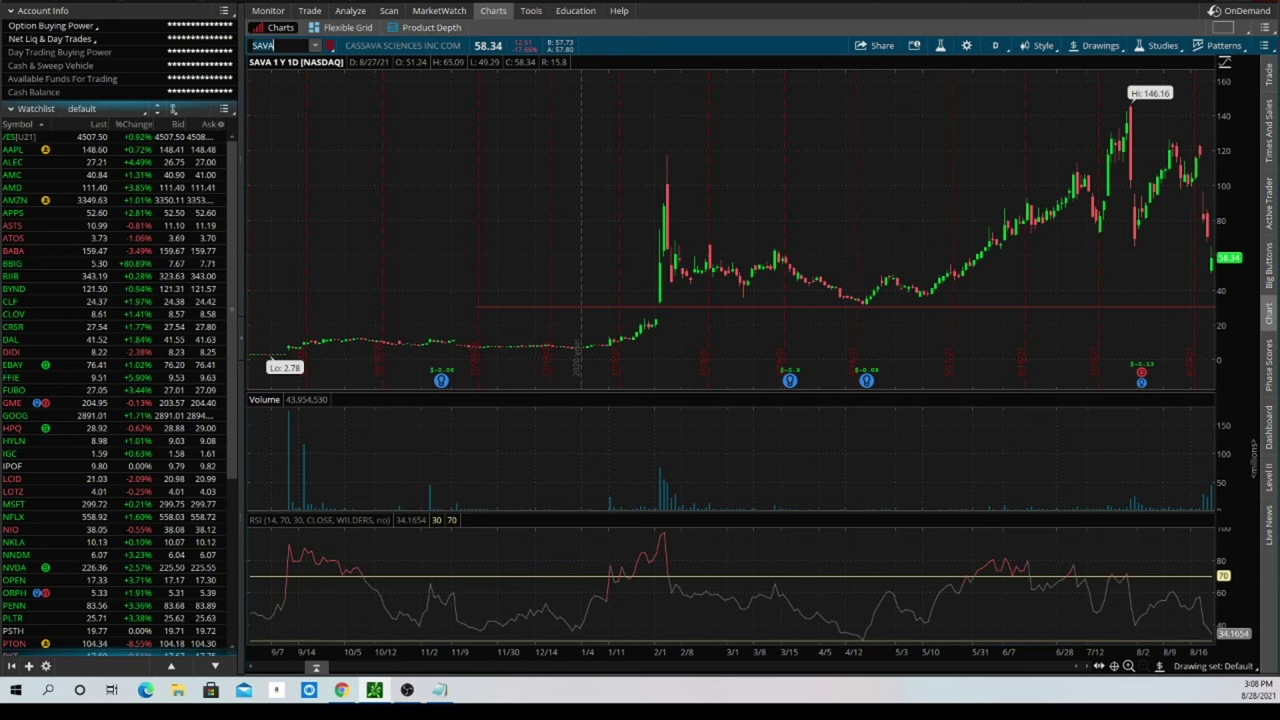
left_click(285, 46)
type("NEGG")
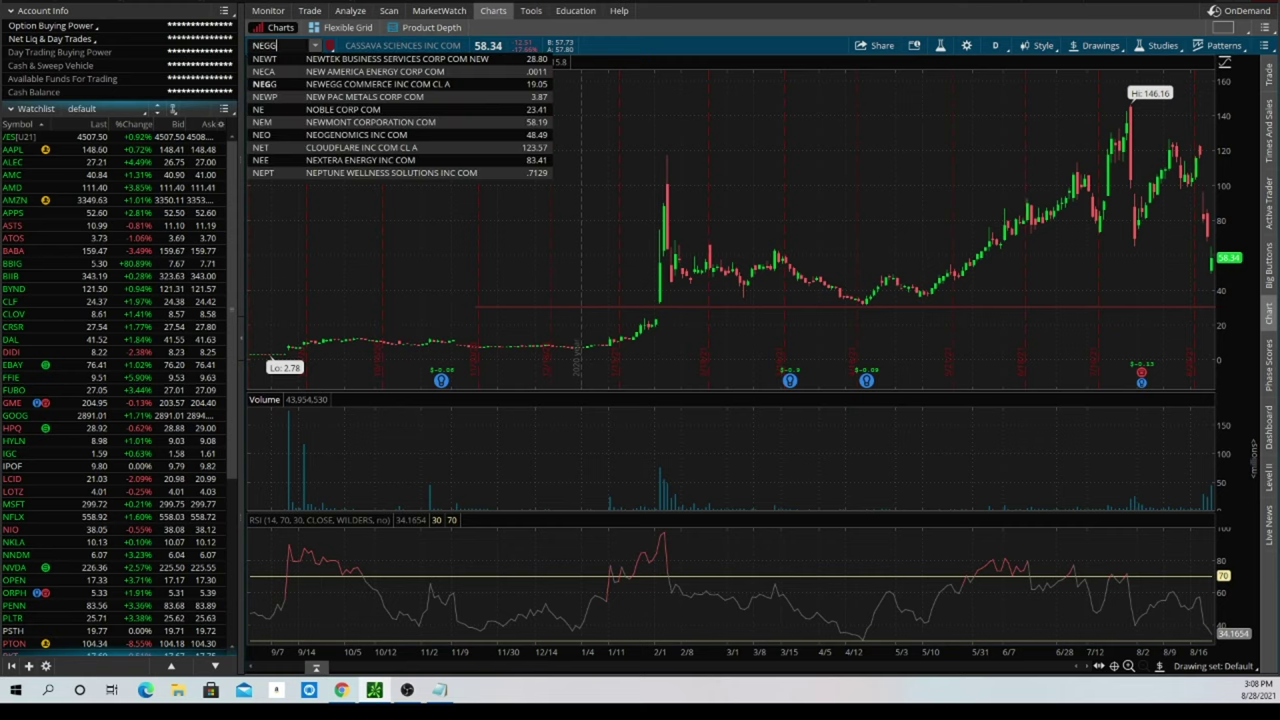
key("Return")
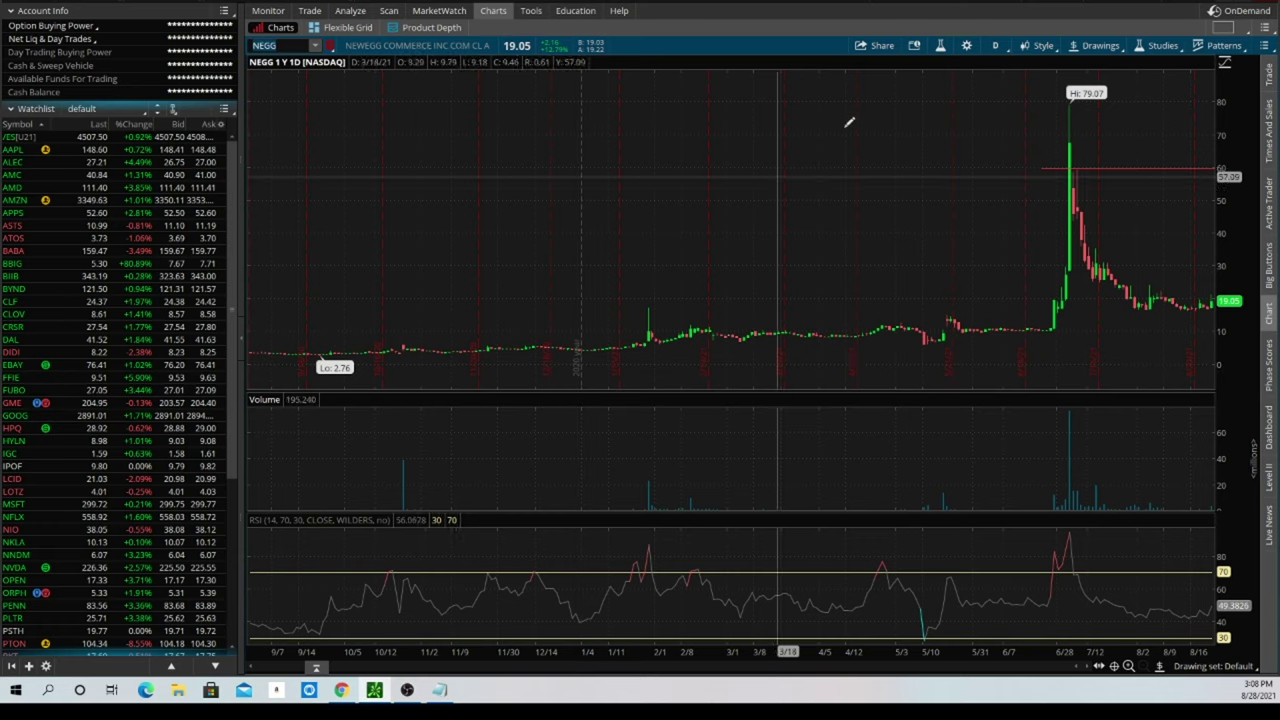
left_click(997, 47)
left_click(952, 190)
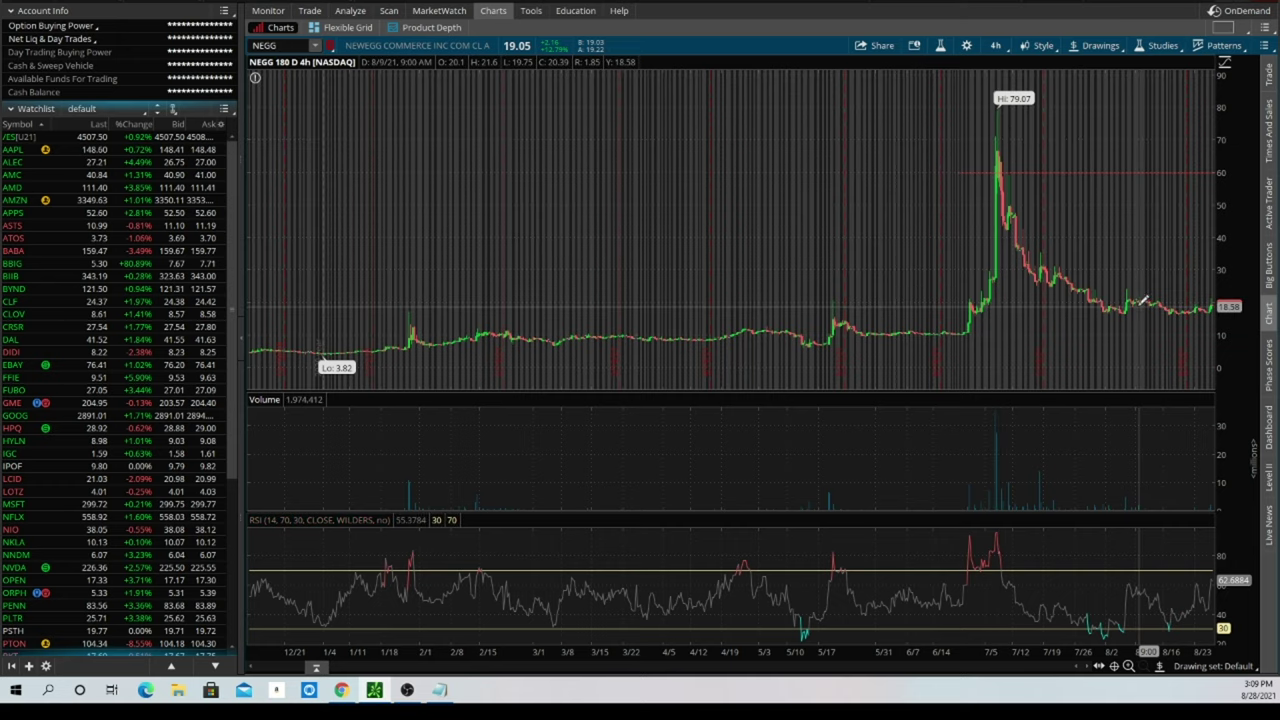
- Compare the 3 SEP 21 weekly puts in NEGG's option chain with its price chart
left_click(306, 11)
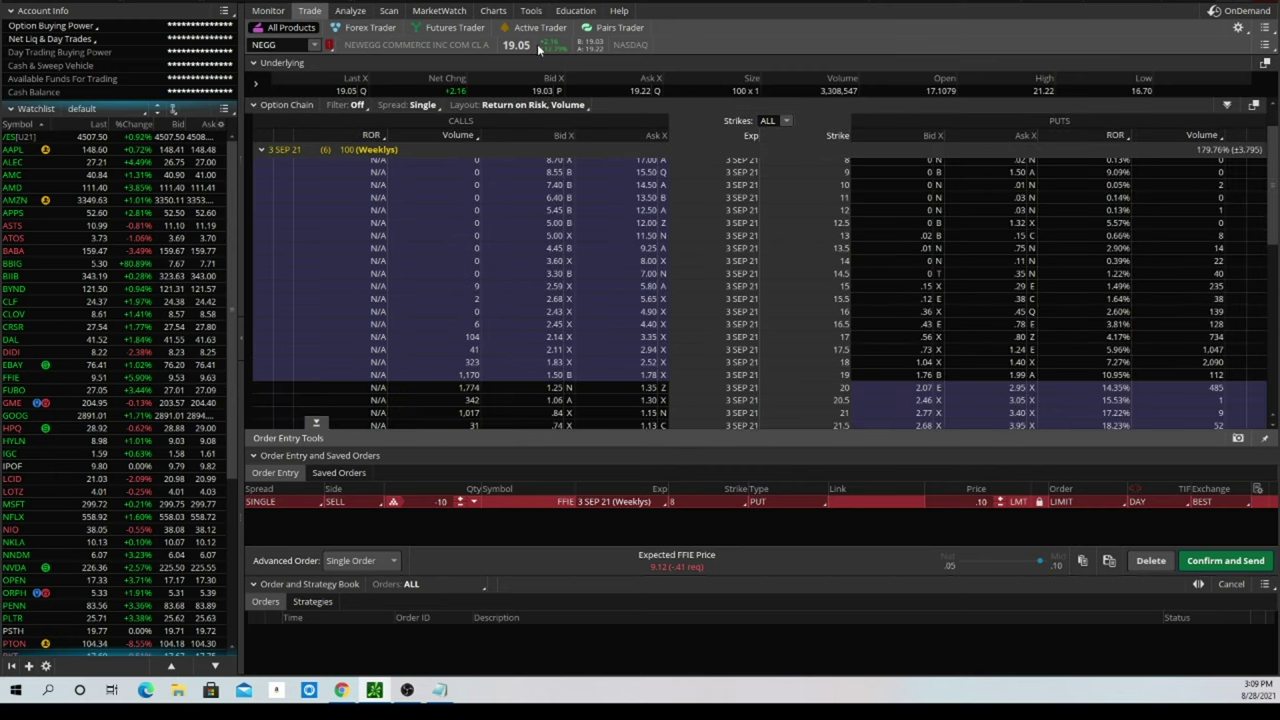
left_click(495, 14)
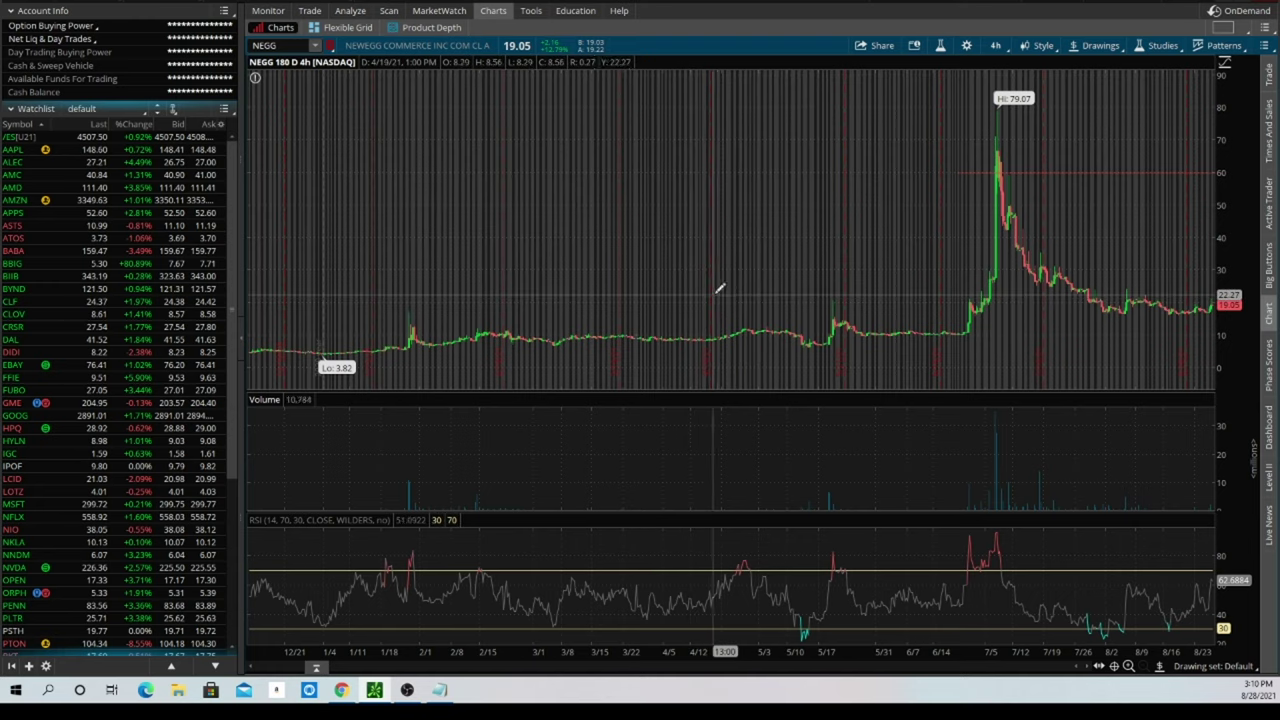
left_click(318, 12)
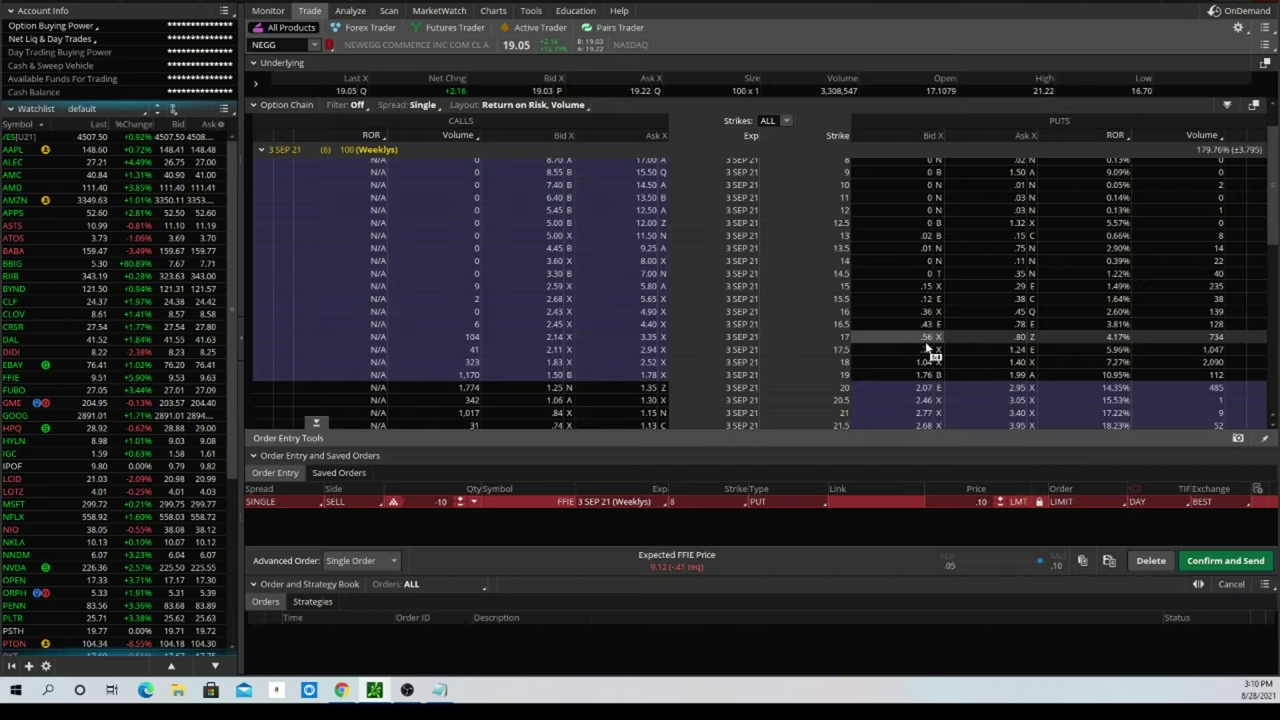
left_click(497, 12)
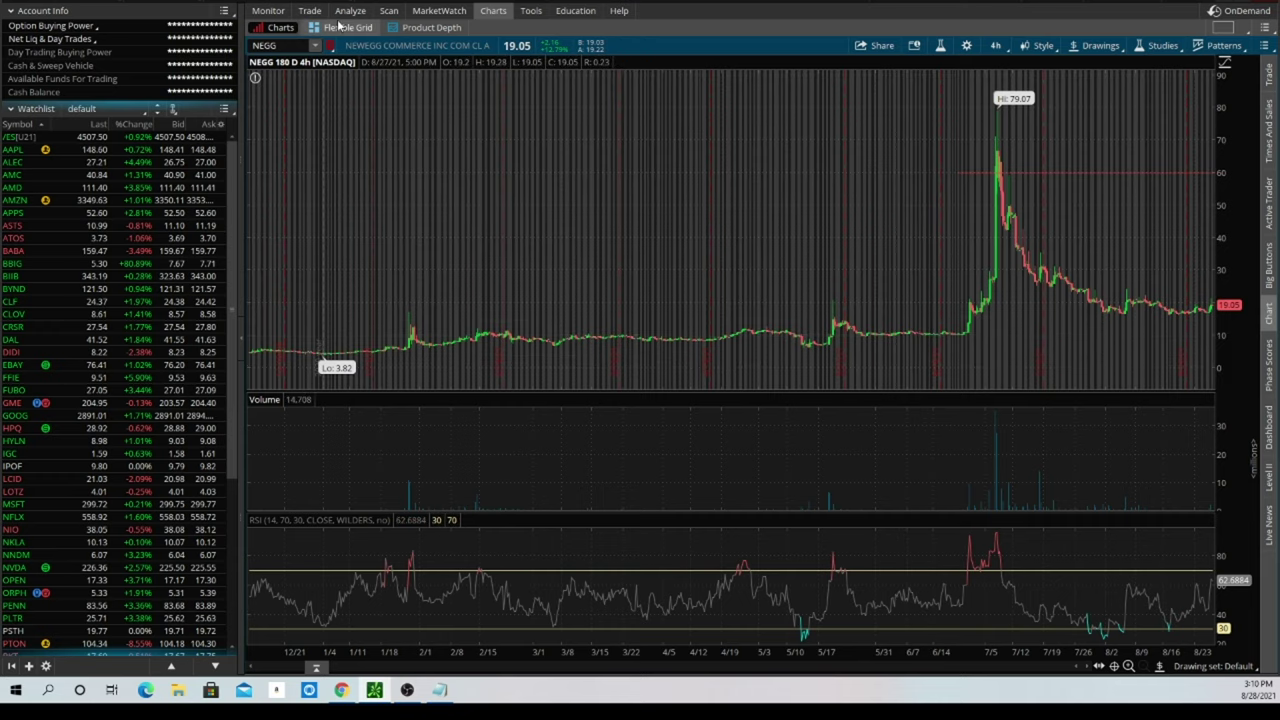
- Compare the NEGG chart with the High ROR Puts w/o Earnings scan results and look through the lower-ranked weekly puts for another candidate
left_click(389, 11)
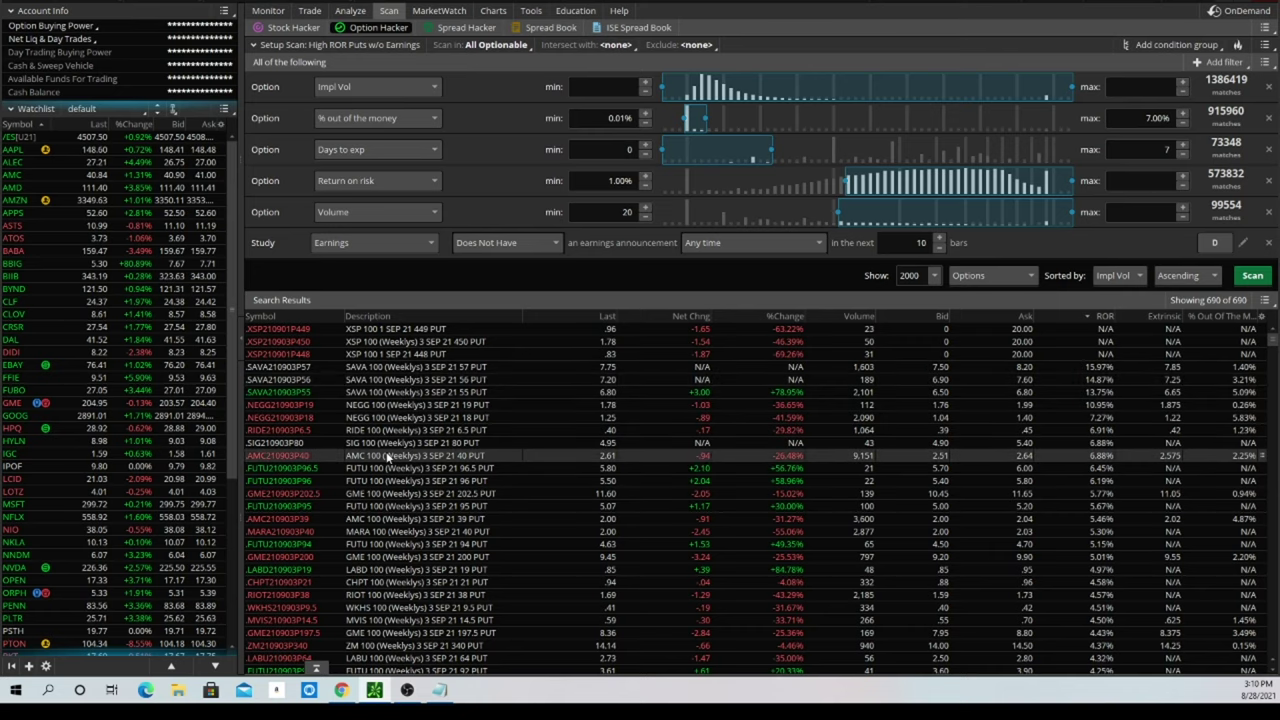
left_click(493, 10)
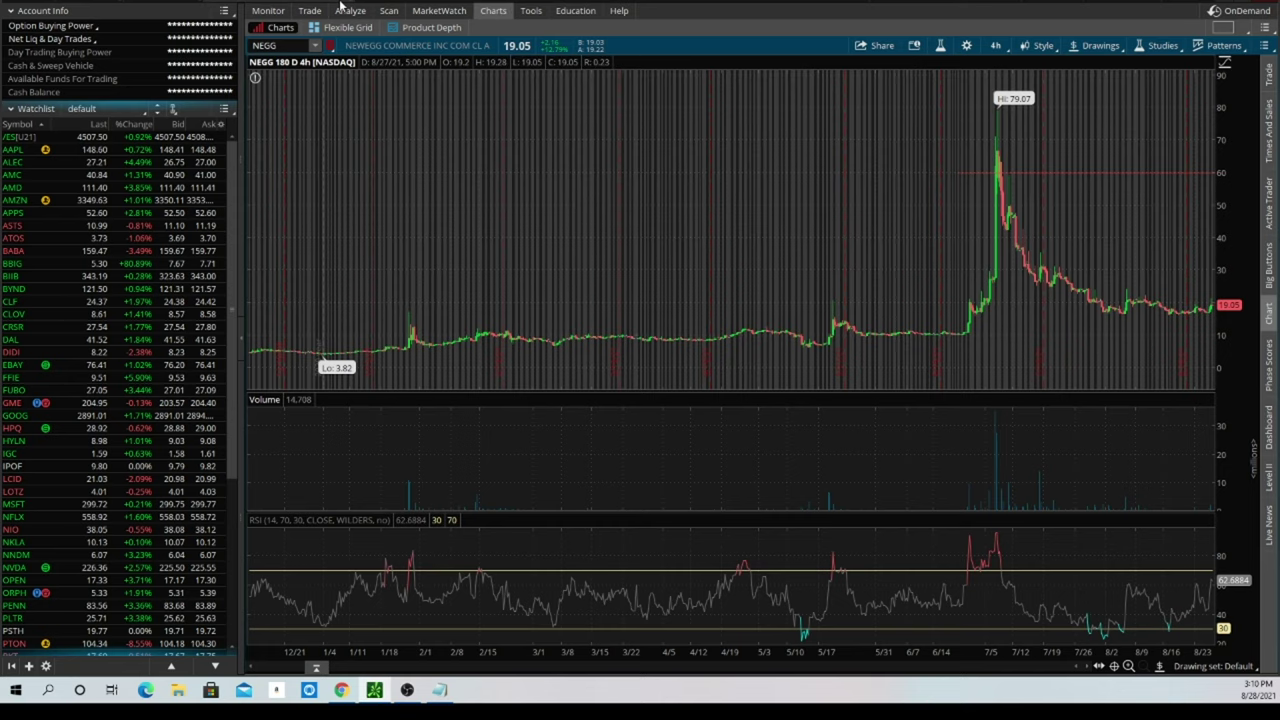
left_click(389, 10)
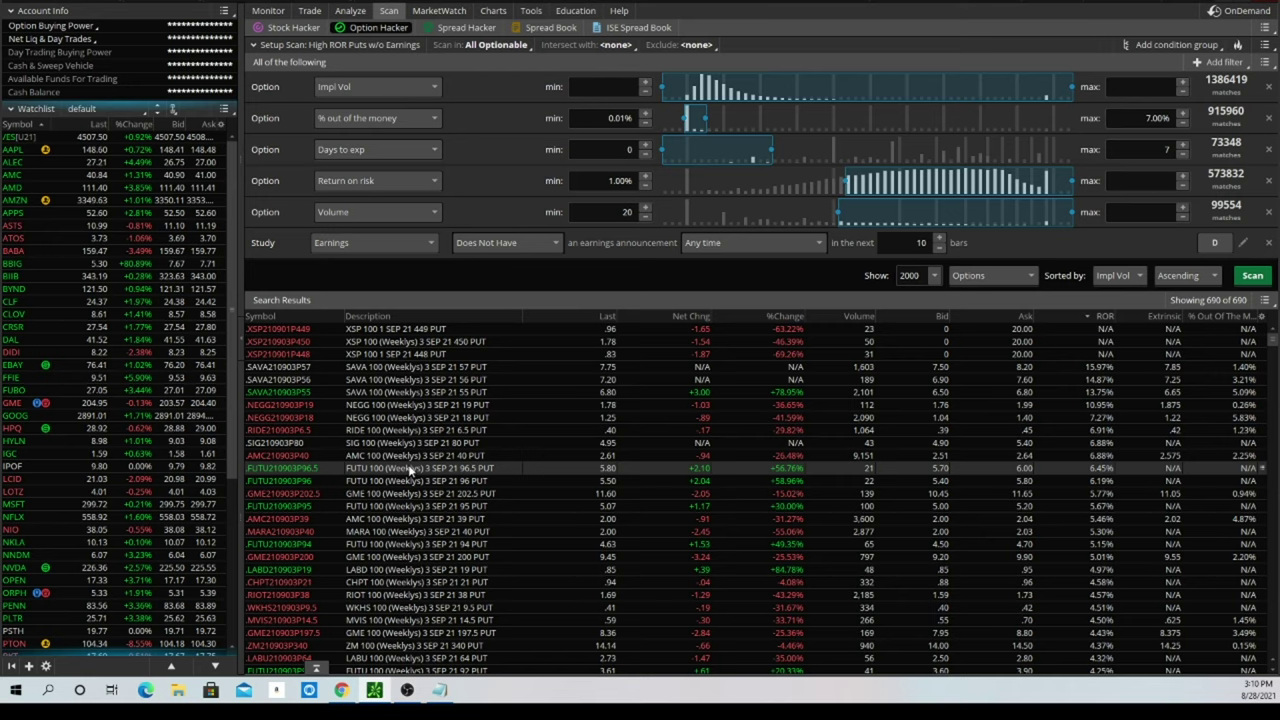
scroll(411, 538, "down", 5)
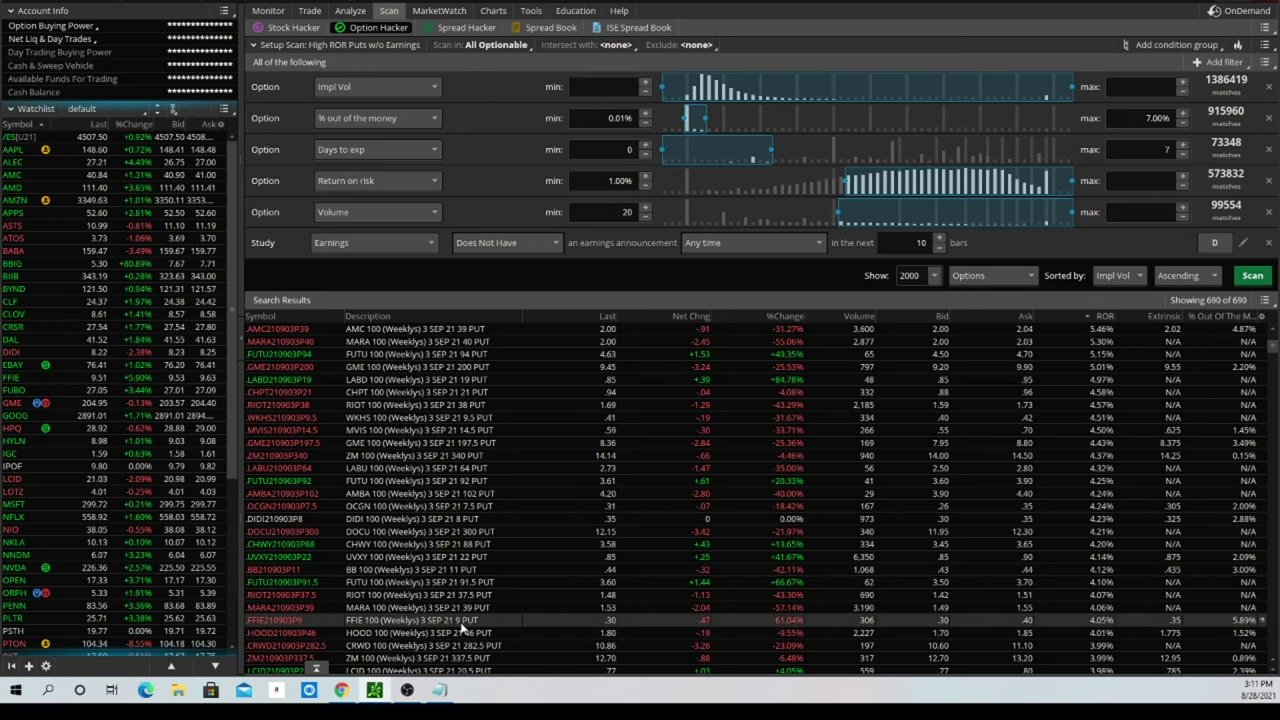
- Chart FFIE and check the available timeframes, keeping the 180 D : 4h view
left_click(493, 10)
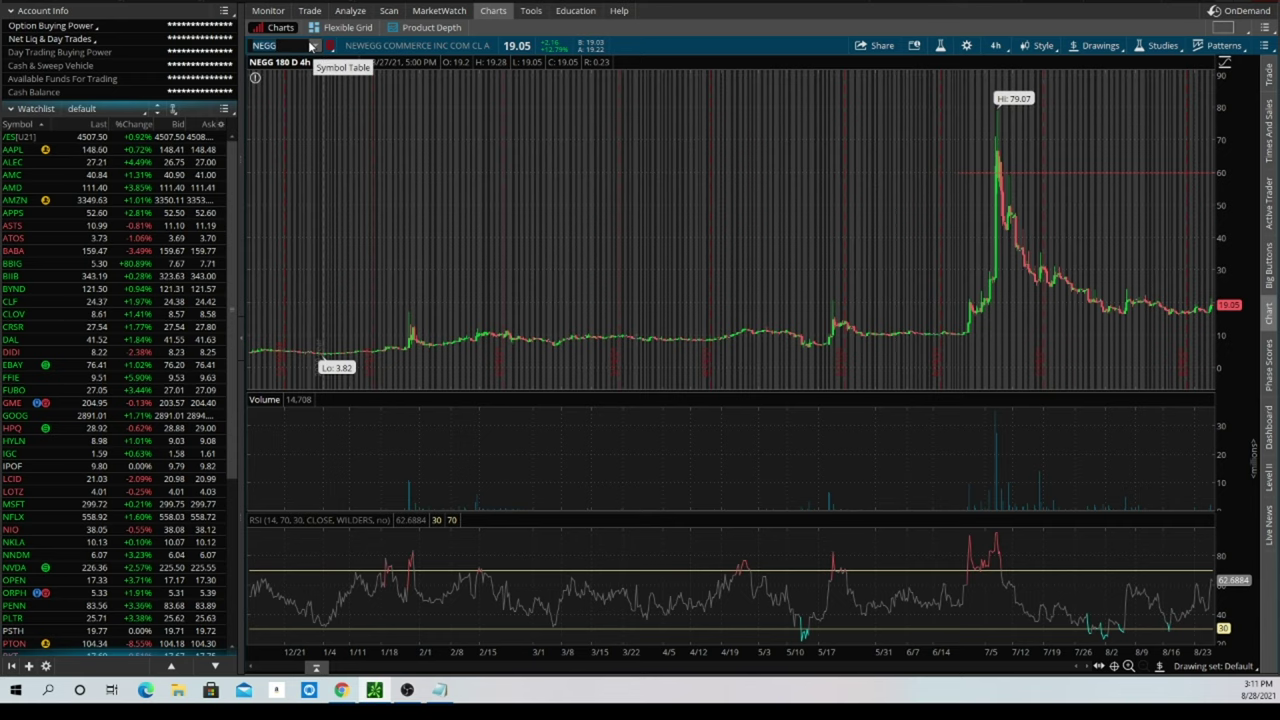
type("FFIE")
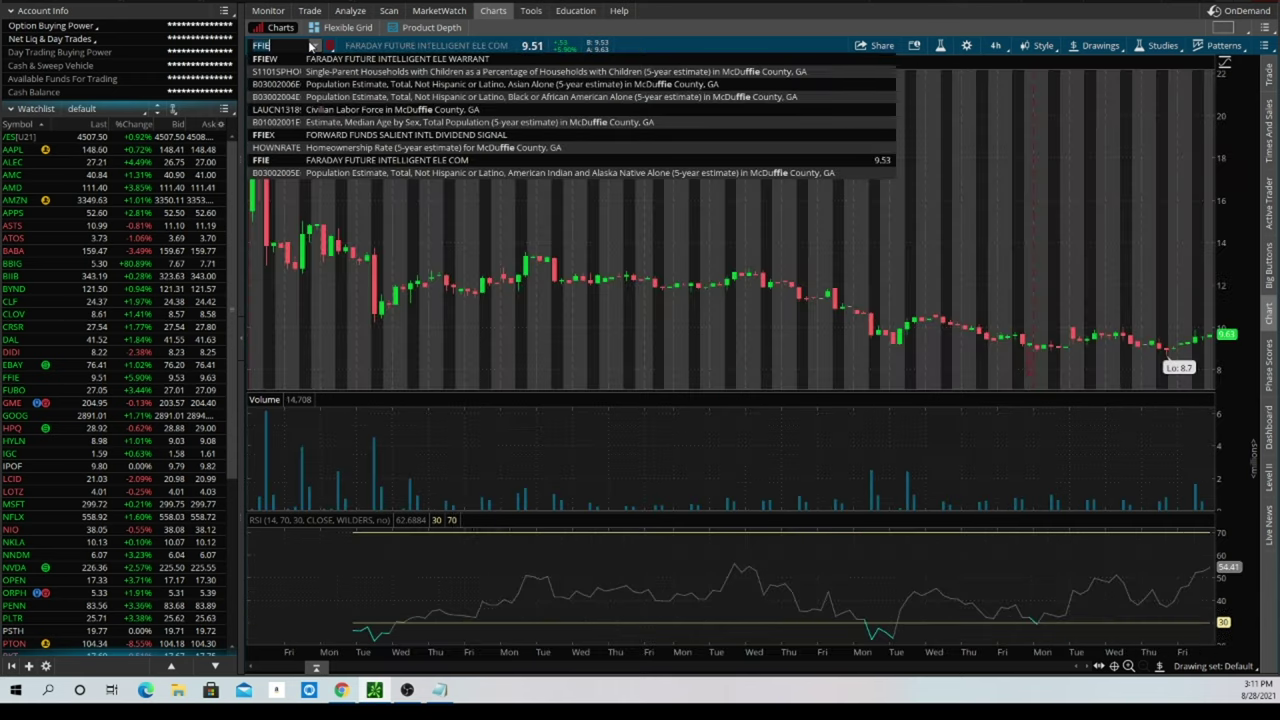
left_click(771, 10)
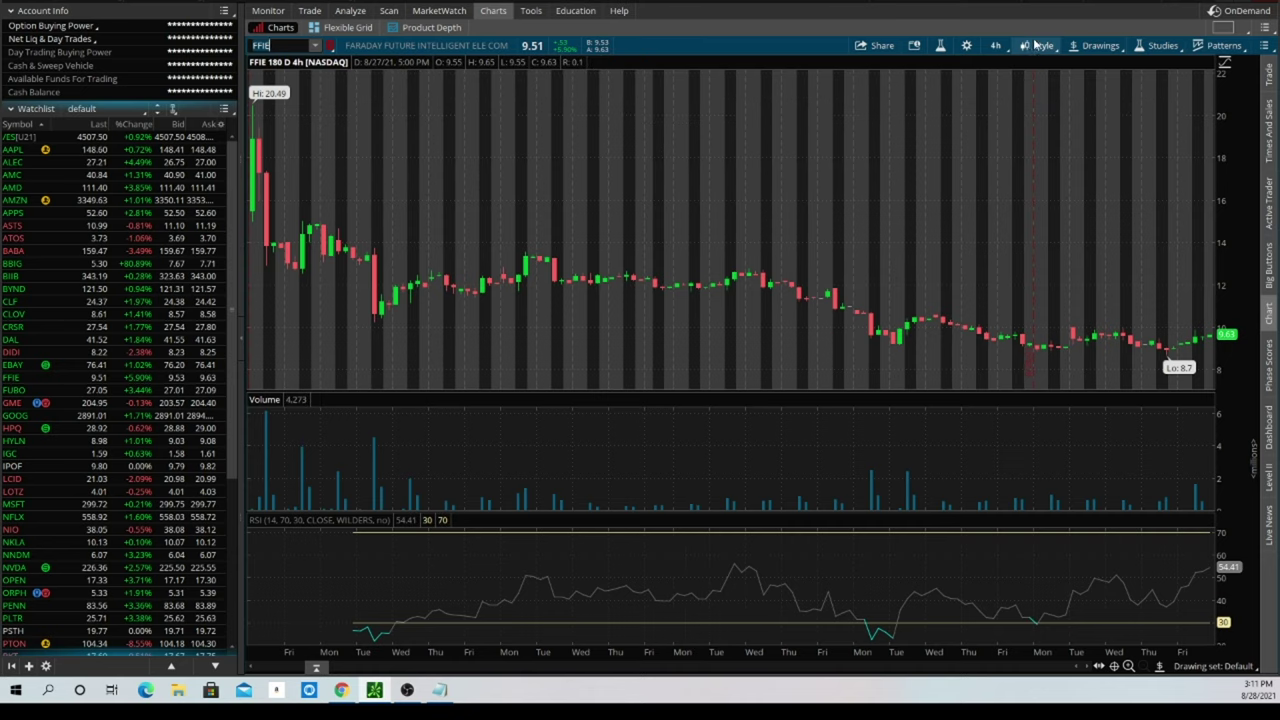
left_click(1004, 48)
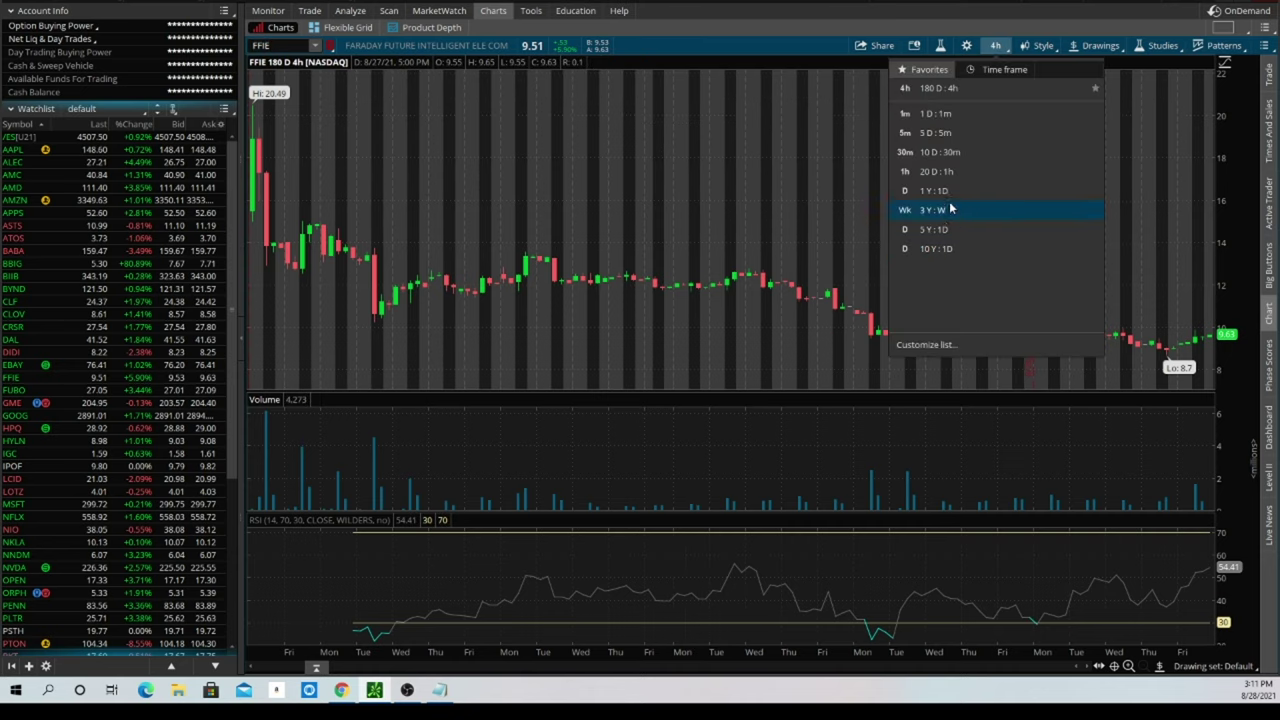
left_click(753, 27)
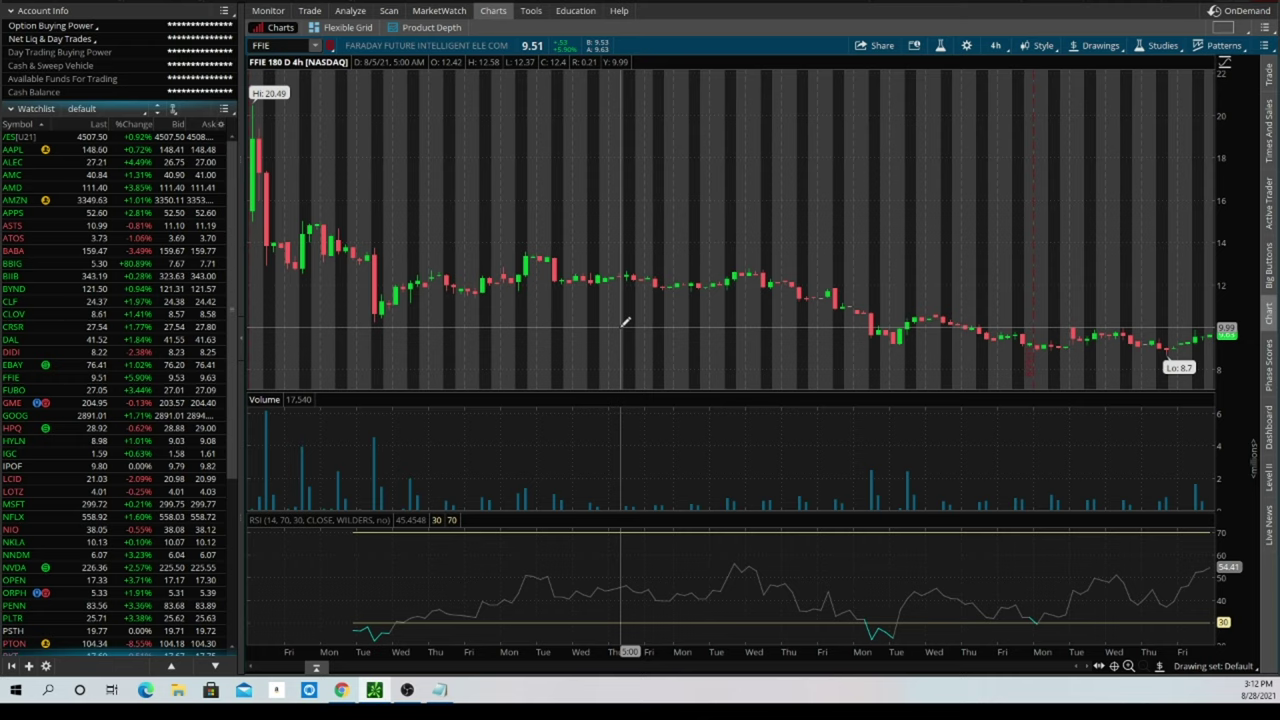
- Bring up the NEGG chart again to compare its price history with FFIE's
type("M")
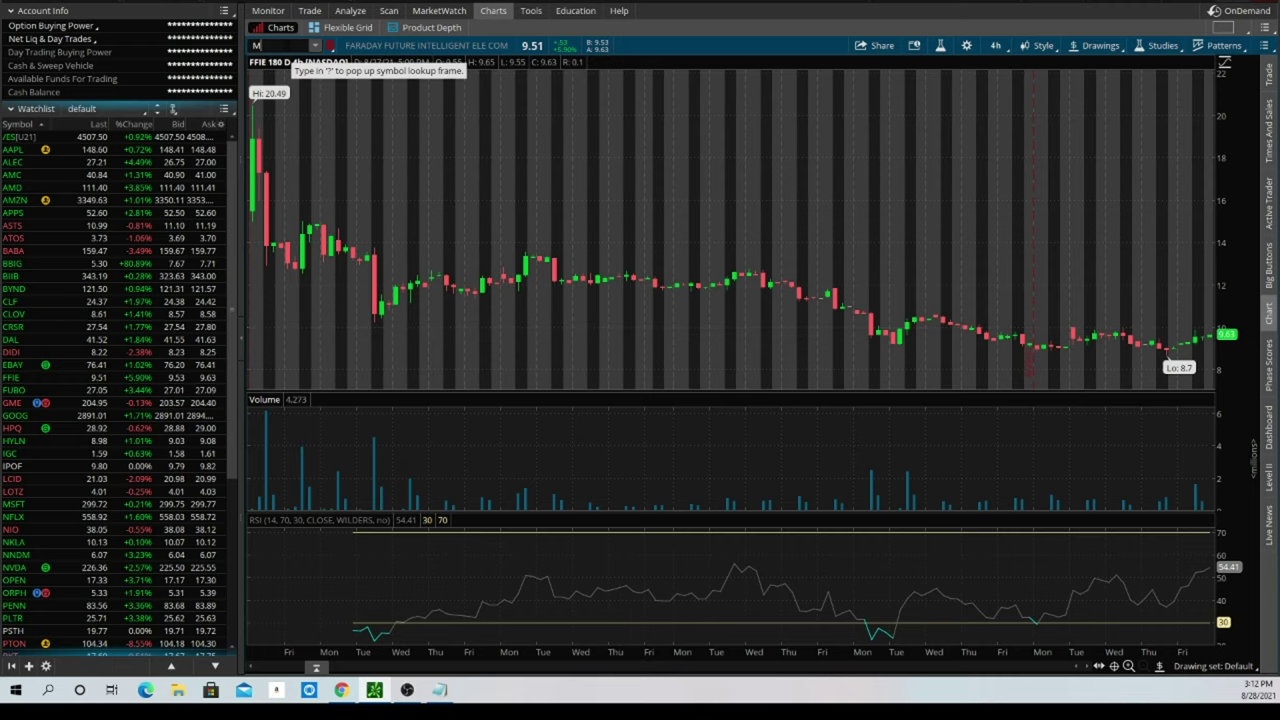
type("EGG")
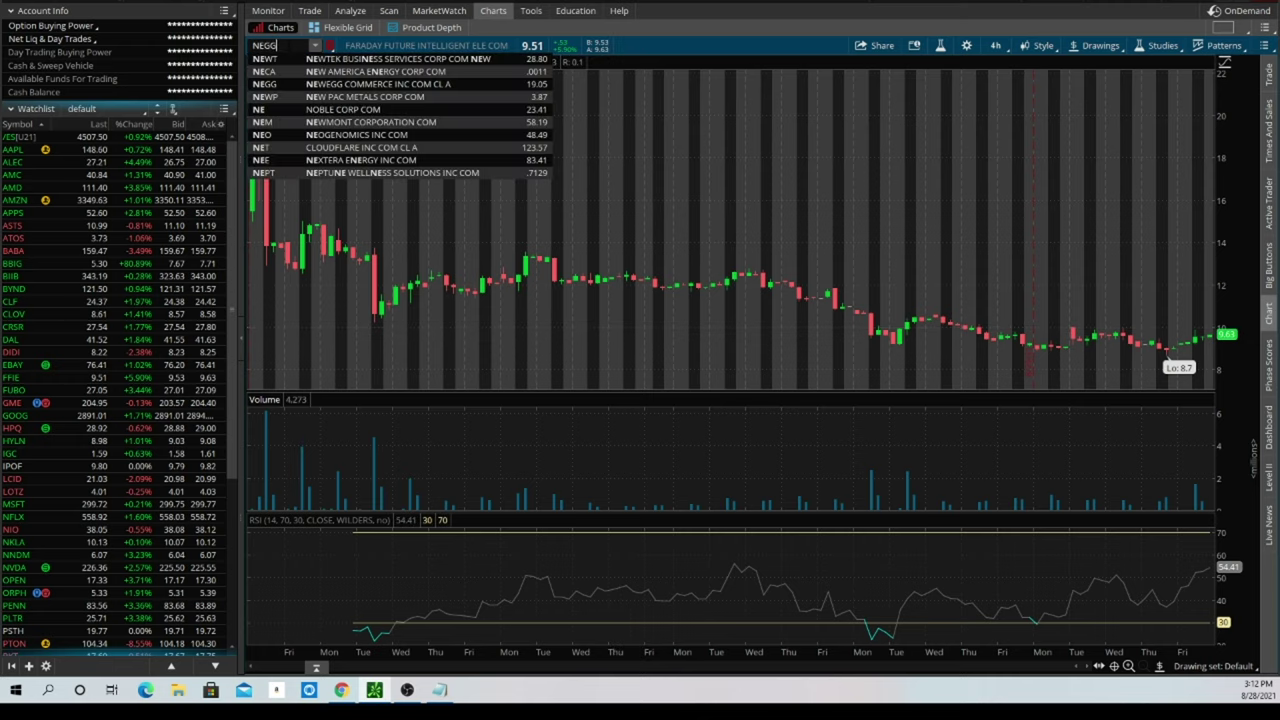
key("Return")
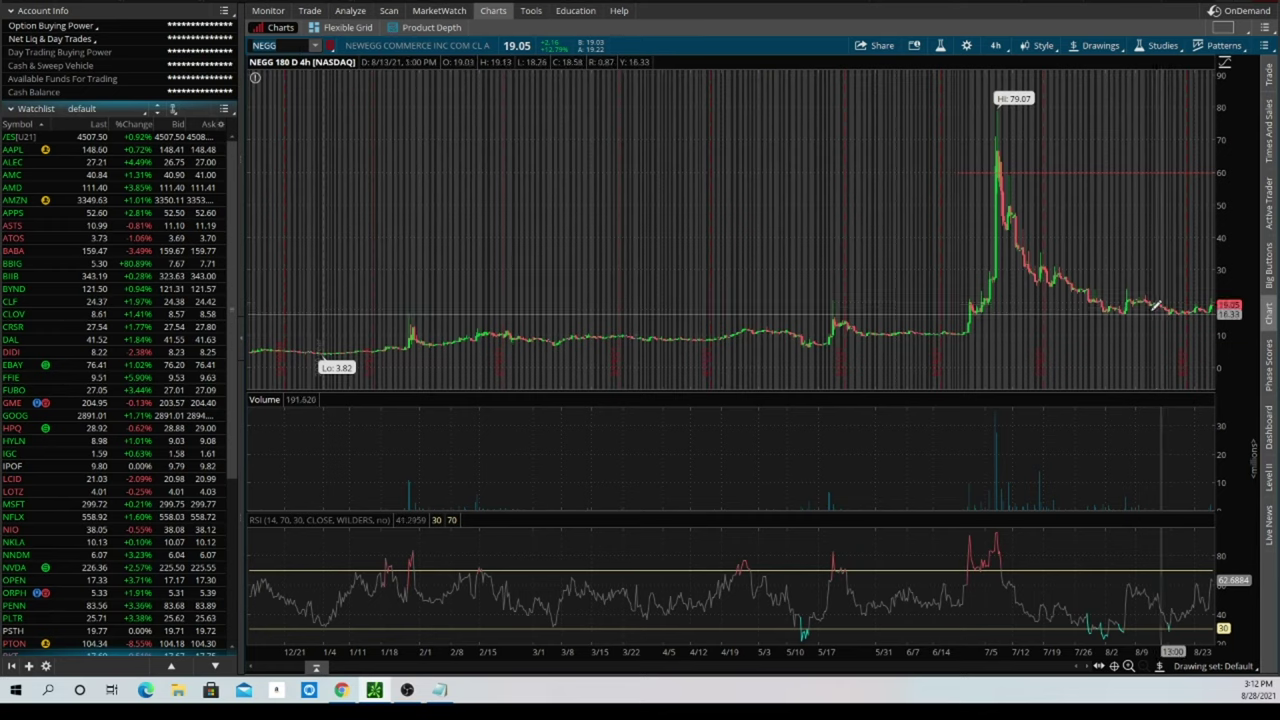
- Switch the chart from NEGG back to FFIE and dismiss the symbol suggestions
left_click(280, 45)
type("FFIE")
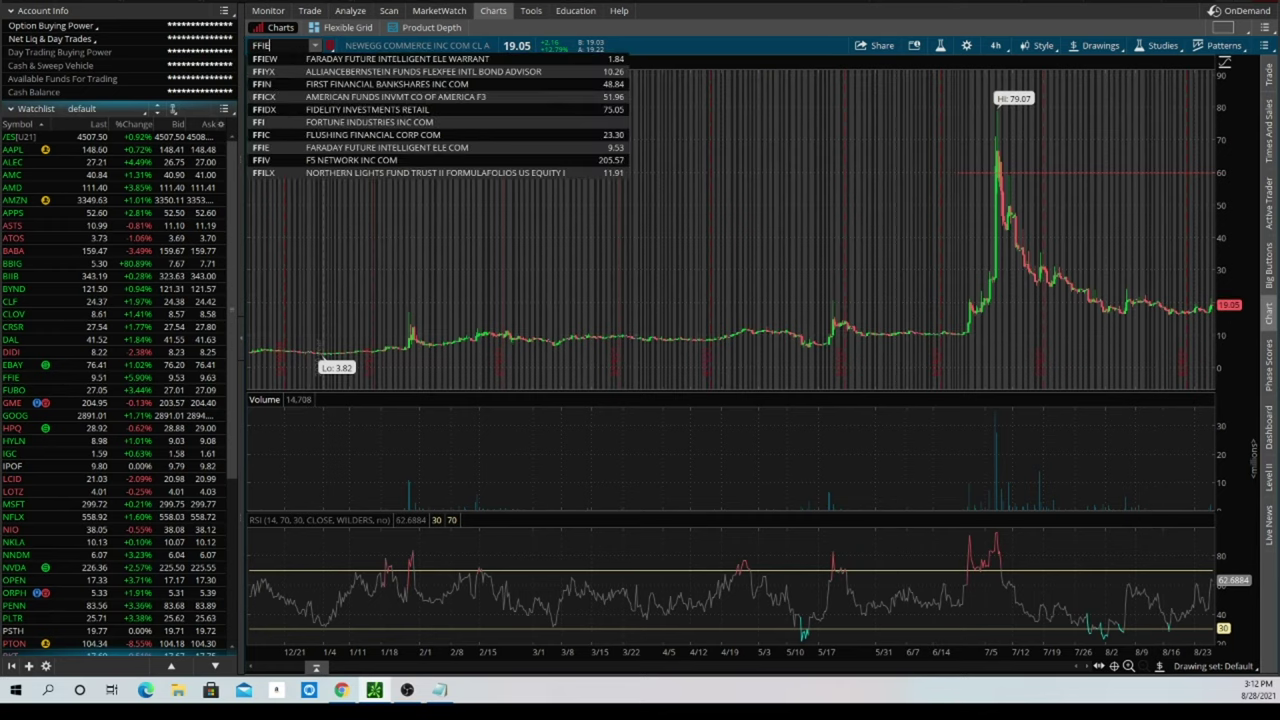
key("Down")
key("Down")
key("Down")
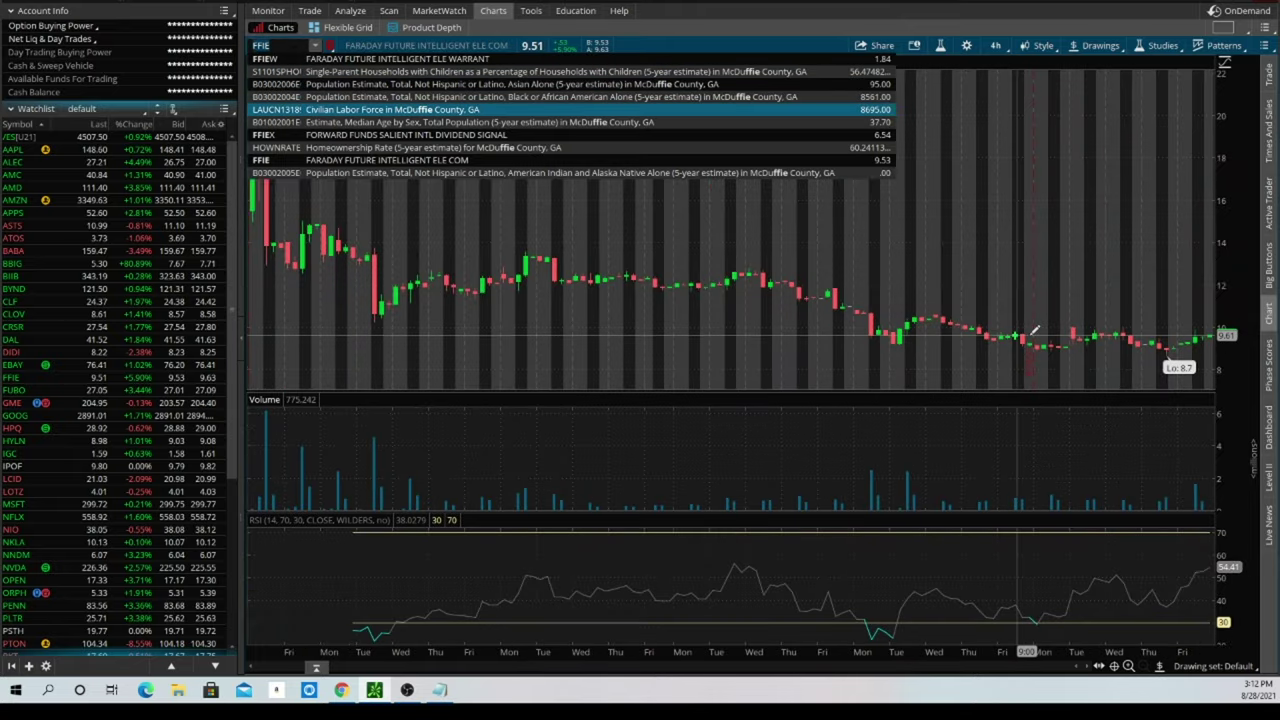
key("Up")
key("Up")
key("Up")
key("Up")
key("Escape")
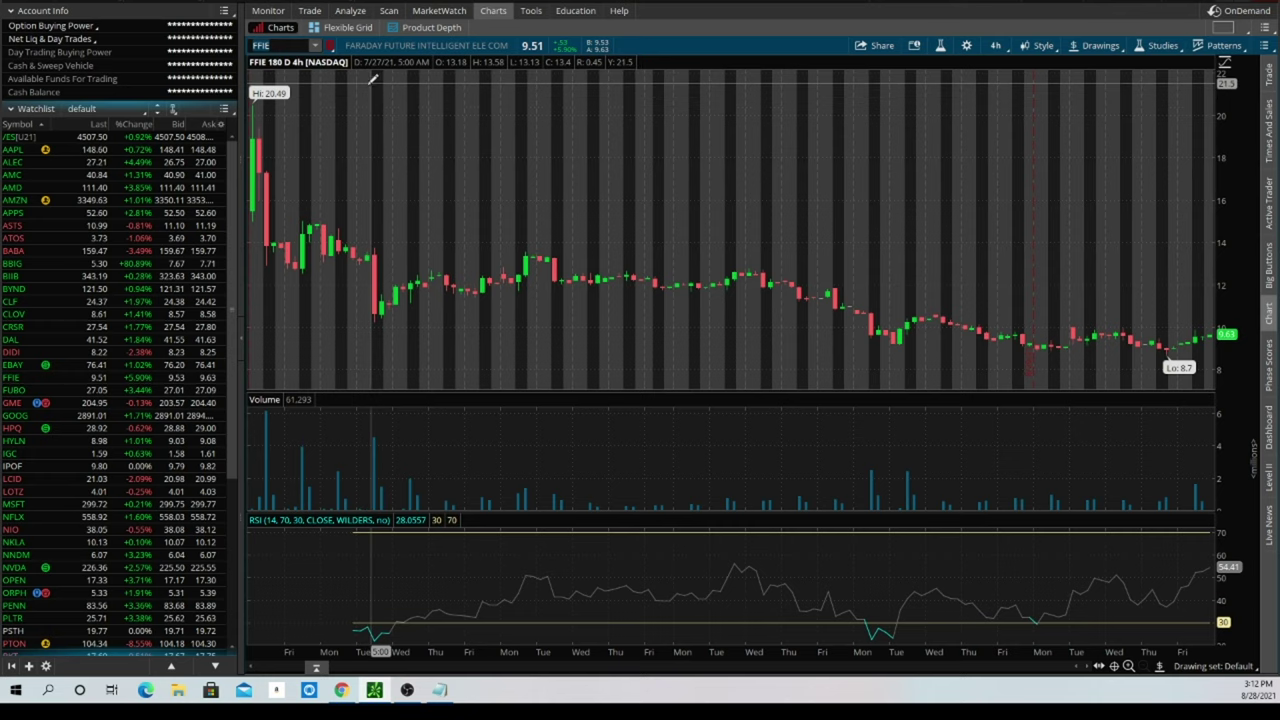
- Compare the 3 SEP 21 weekly puts in FFIE's option chain with its entry in the scan results
left_click(312, 12)
scroll(920, 257, "up", 2)
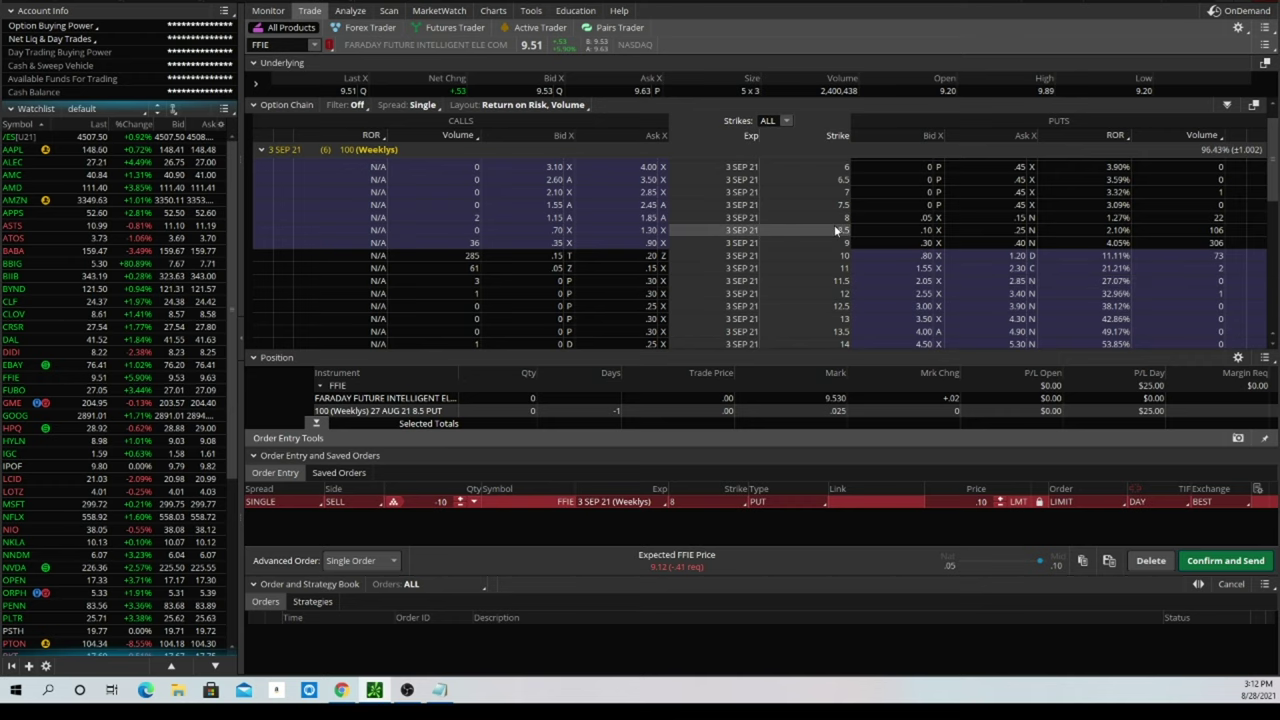
left_click(389, 10)
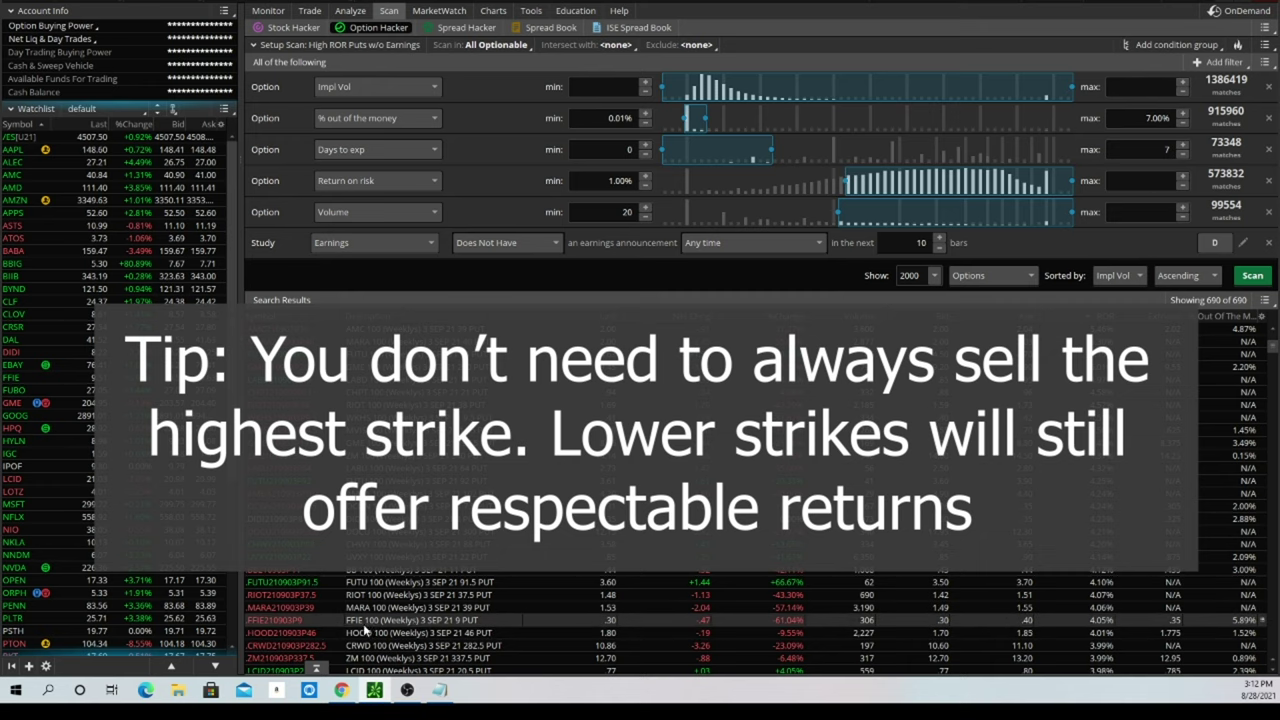
left_click(942, 620)
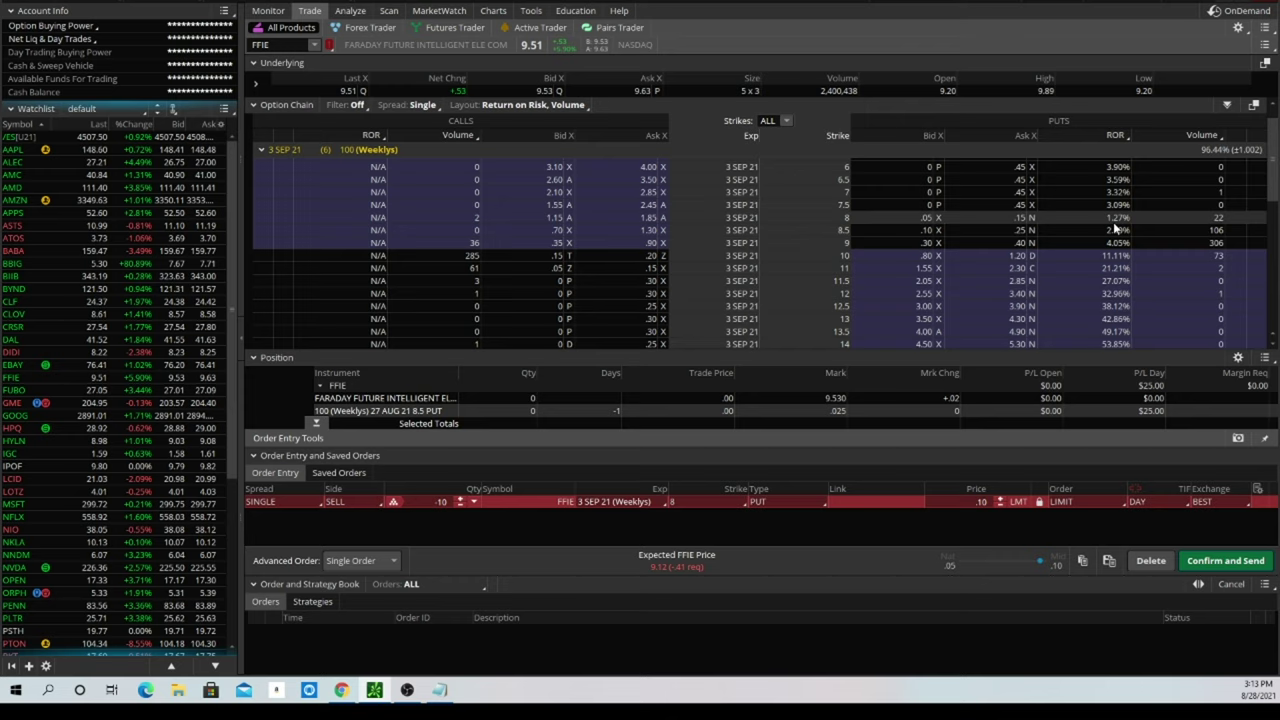
- Switch to Chrome and open the Annualization Calculator on the Hourglass Trader site
left_click(341, 690)
mouse_move(620, 57)
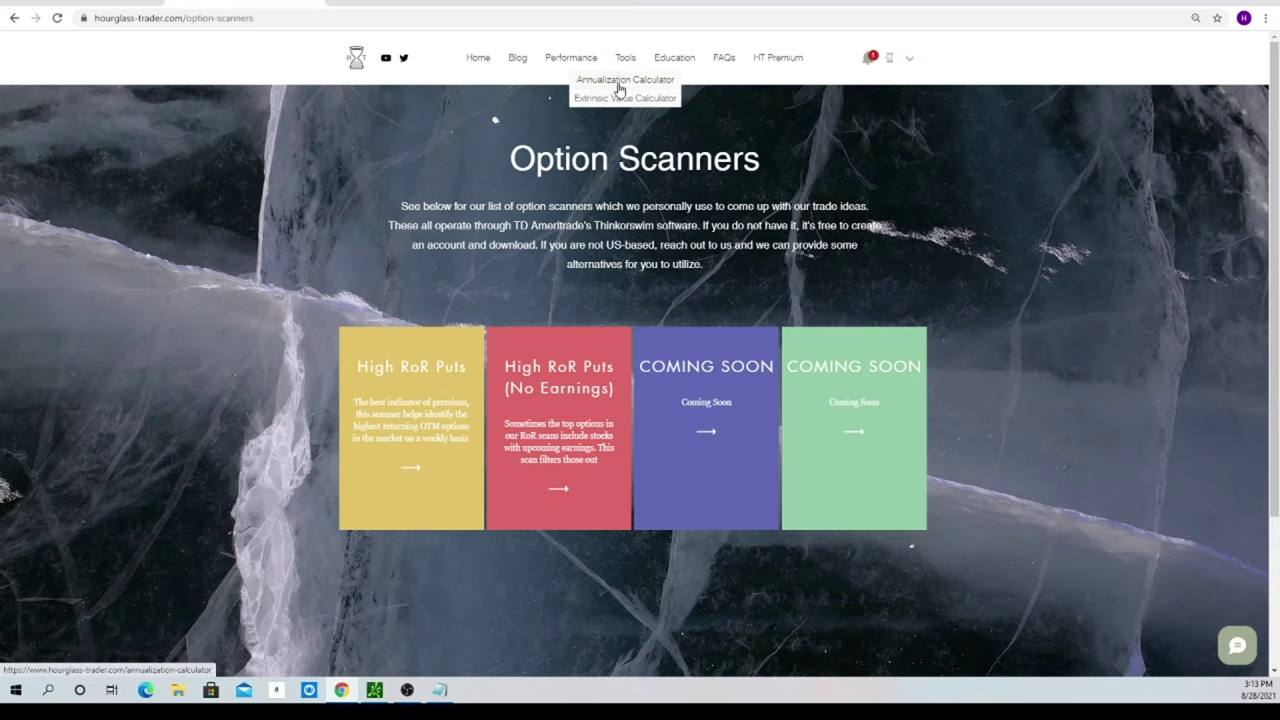
left_click(619, 86)
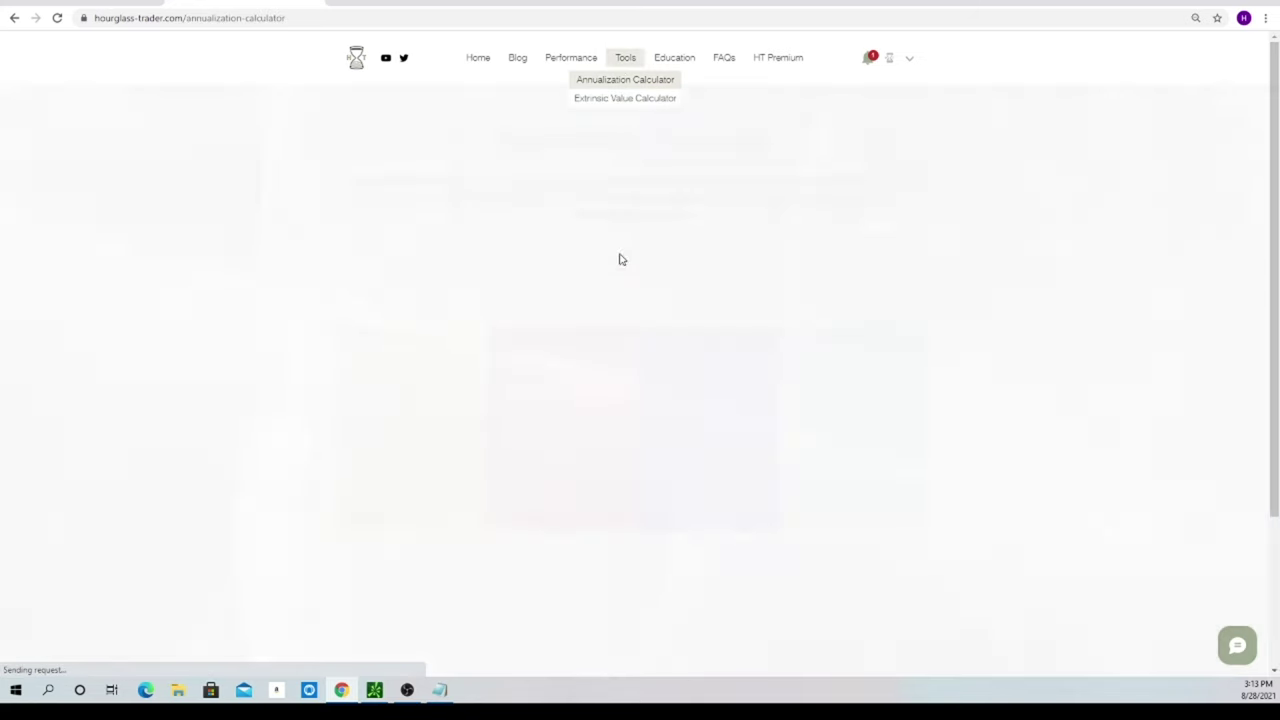
- Set the calculator's beginning date to 08/29/2021, ending date to 09/05/2021 and return percentage to 1.27
left_click(712, 265)
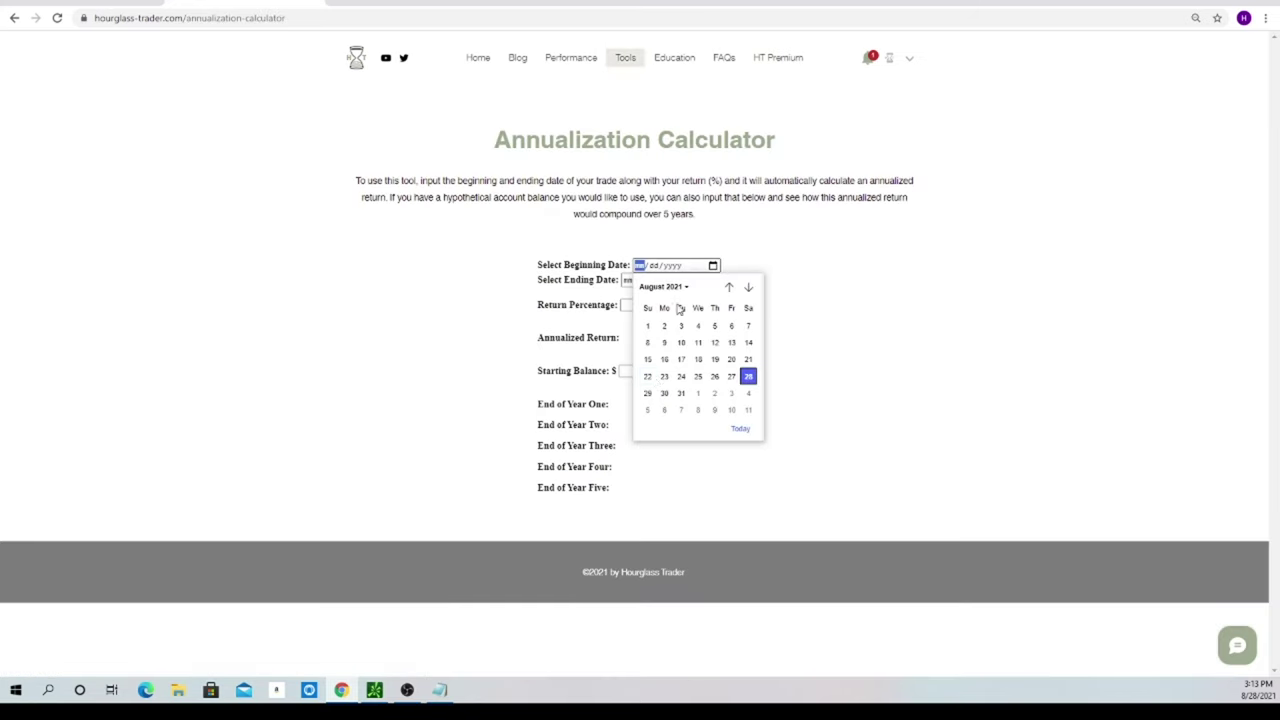
left_click(648, 394)
left_click(701, 280)
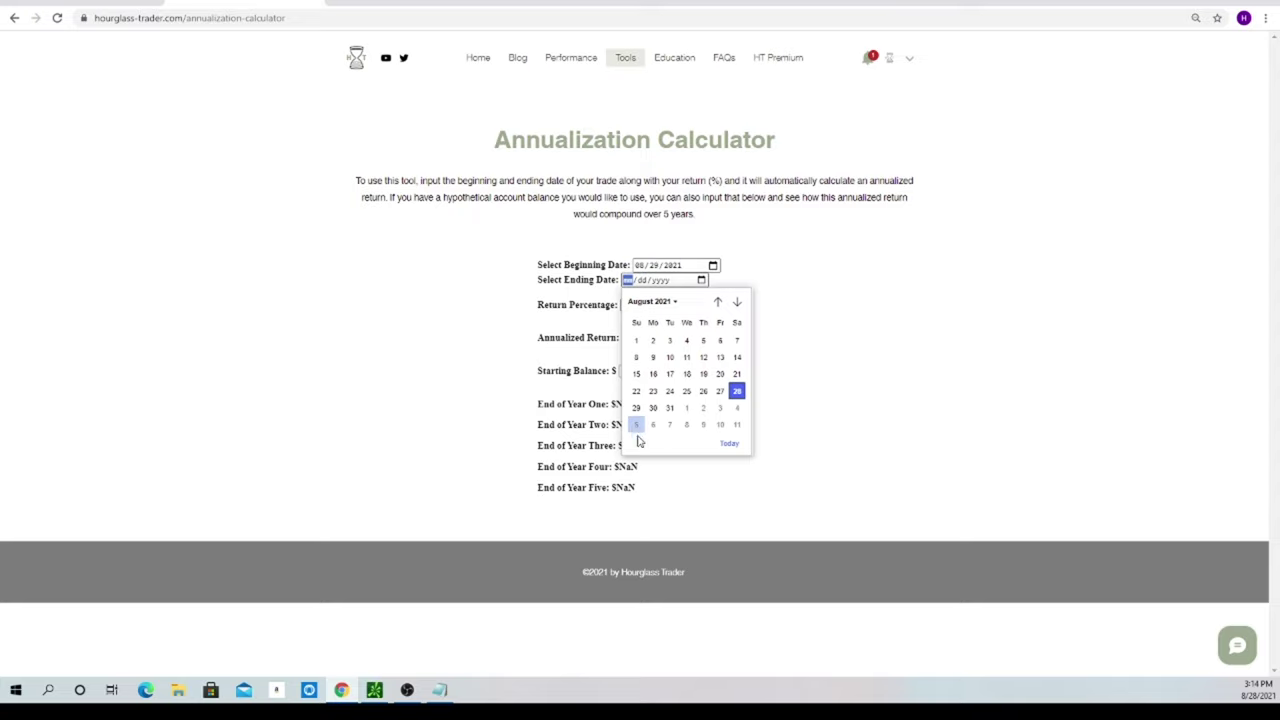
left_click(636, 425)
left_click(684, 307)
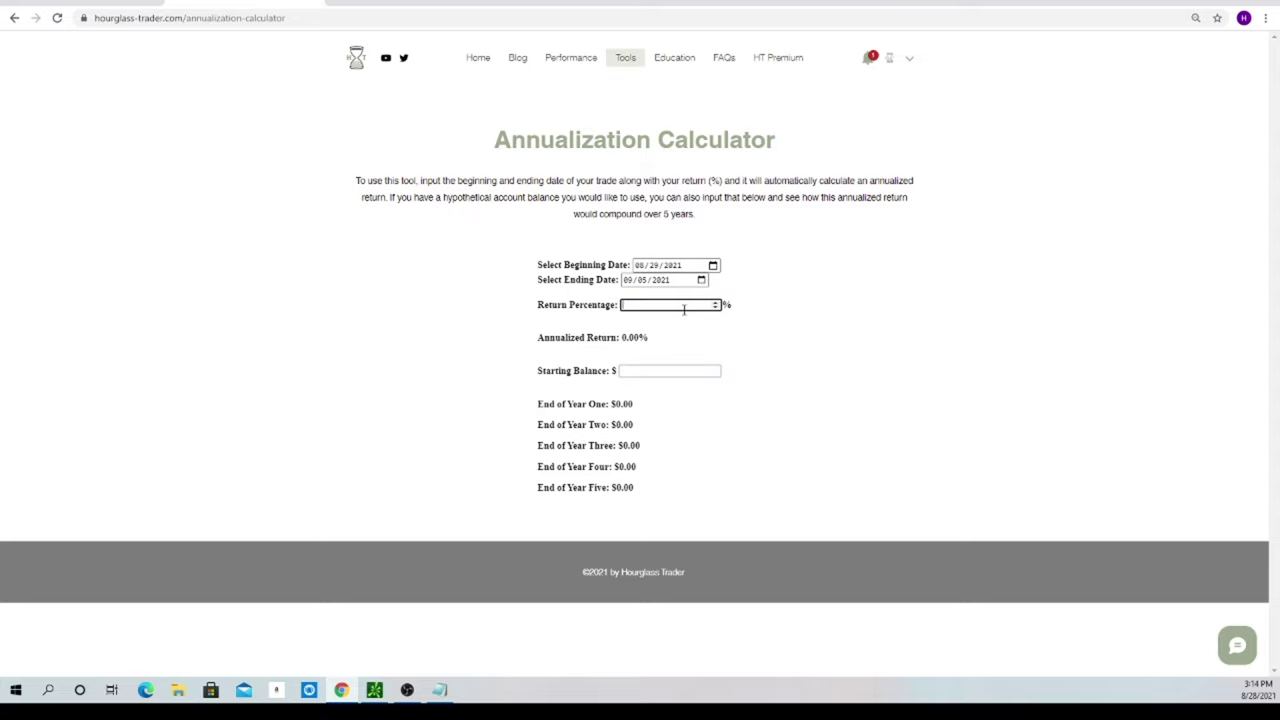
type("1.27")
left_click(829, 349)
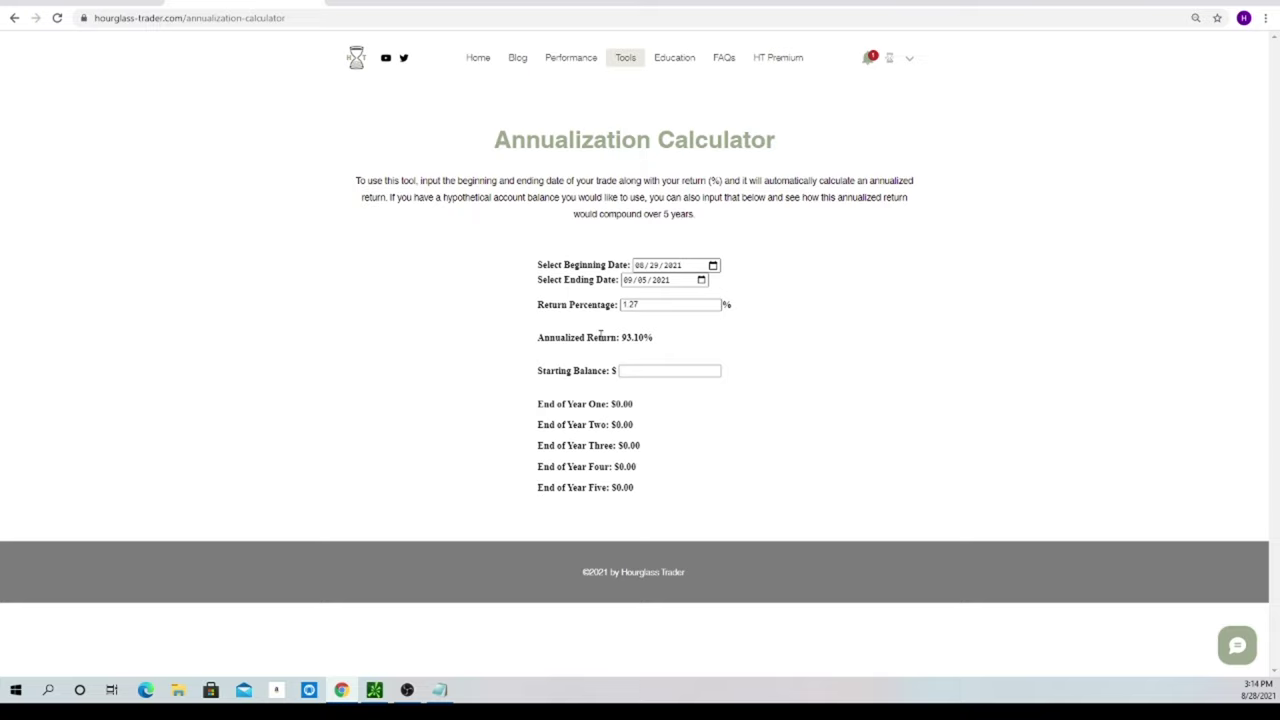
- Enlarge the calculator page to 110% and check the annualized return against FFIE's option chain in thinkorswim
key("ctrl+plus")
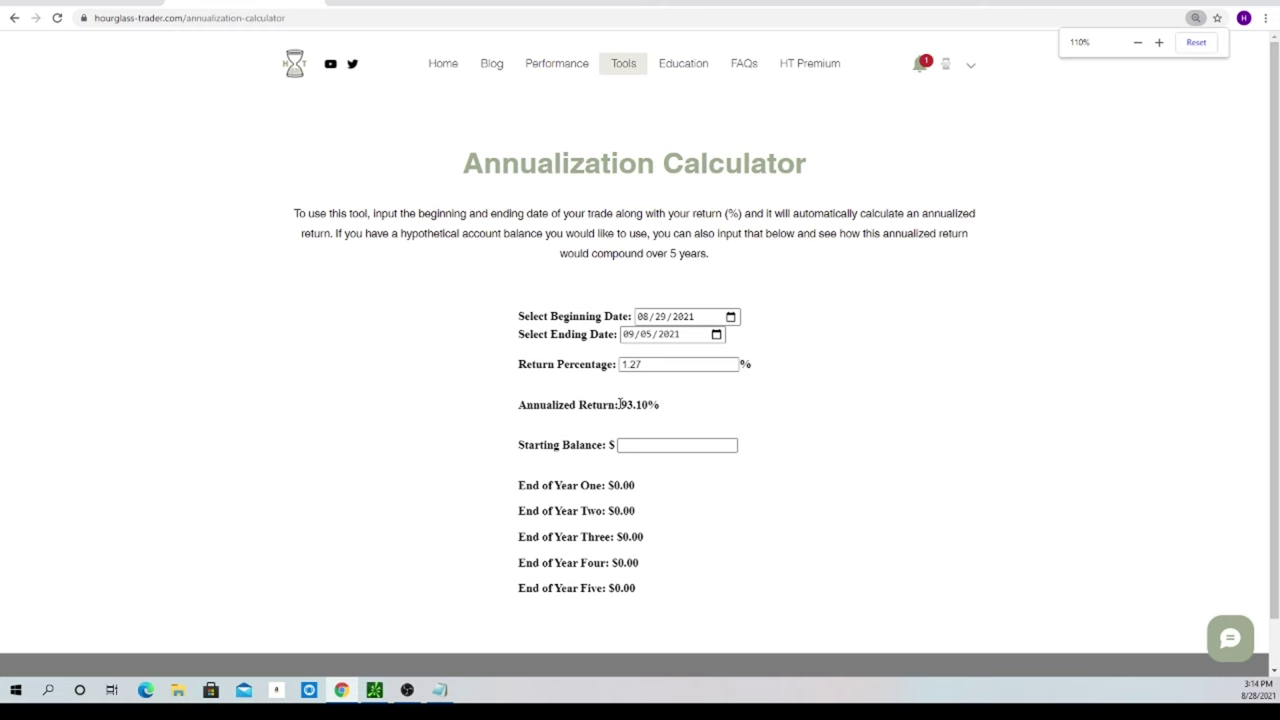
left_click_drag(620, 403, 664, 404)
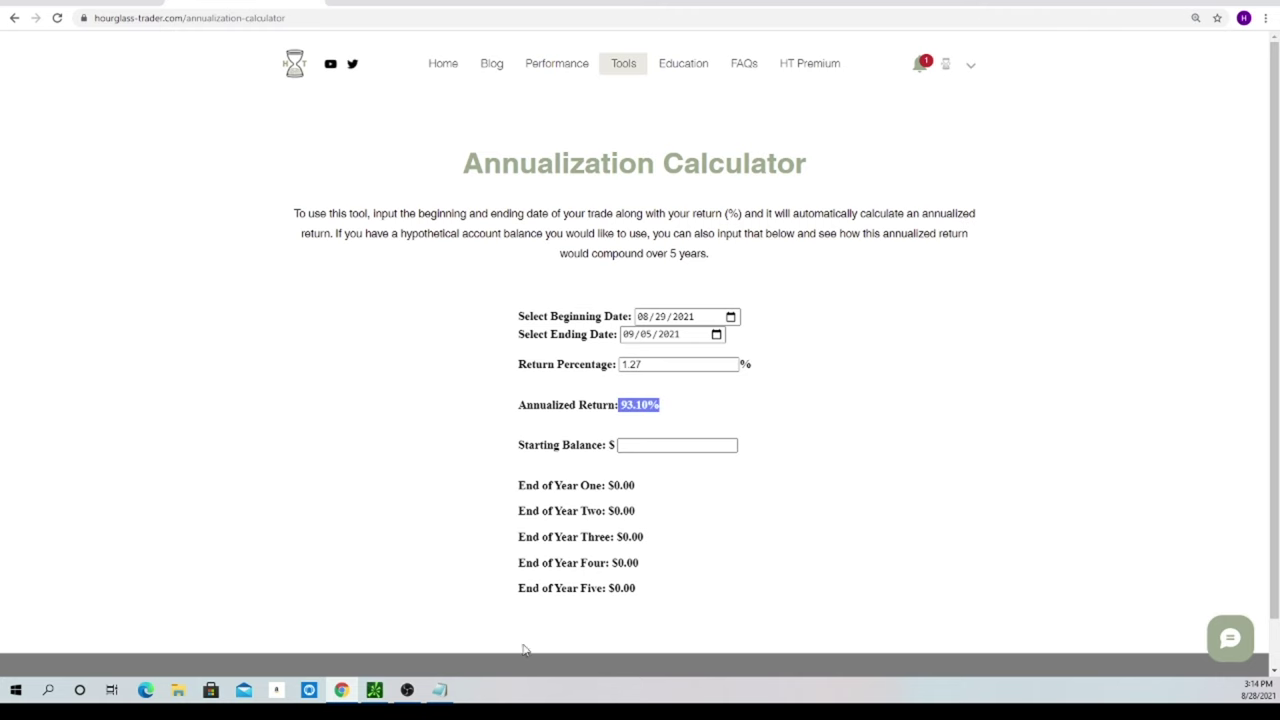
key("alt+Tab")
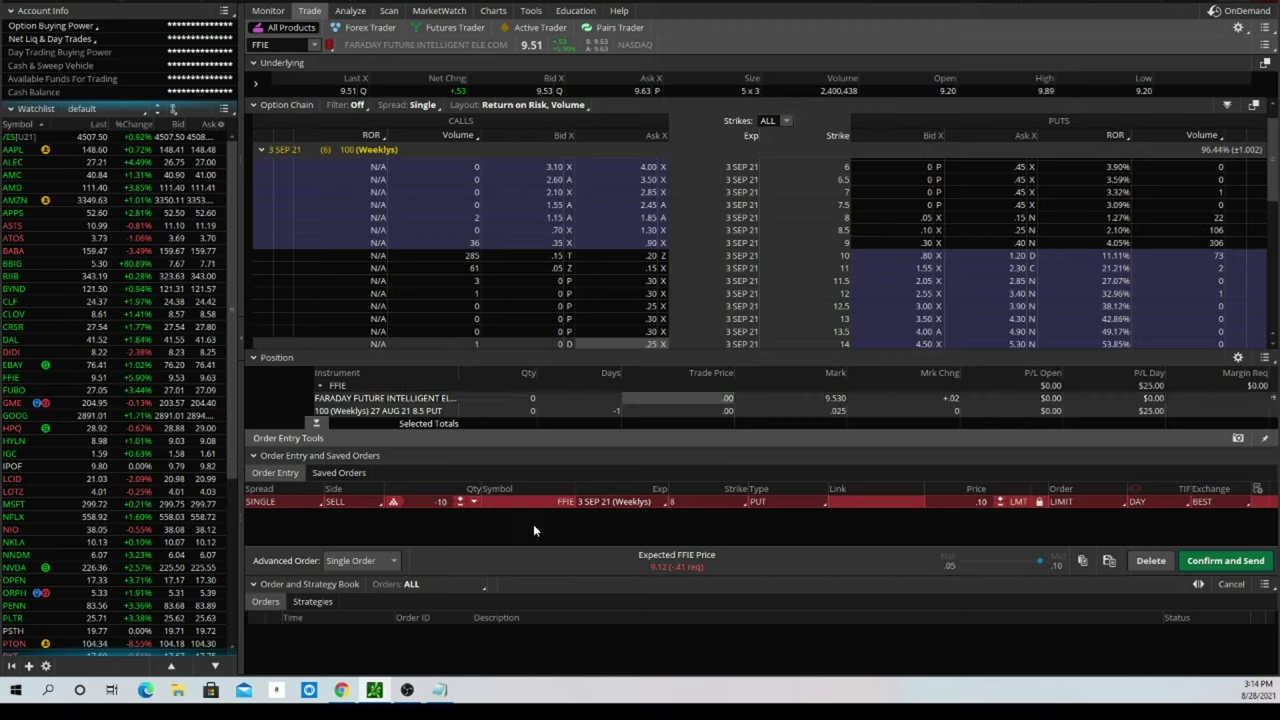
left_click(345, 690)
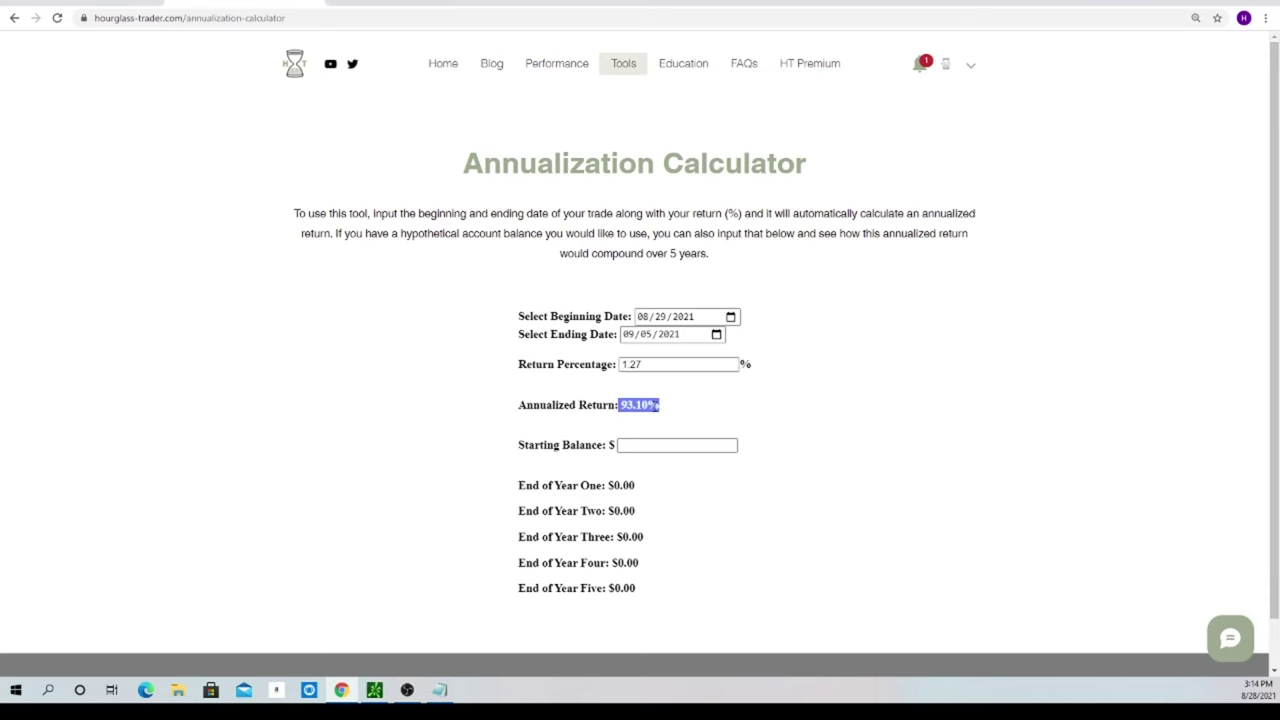
left_click(659, 413)
- Set the calculator's starting balance to $10000 to project the five-year growth
left_click(660, 449)
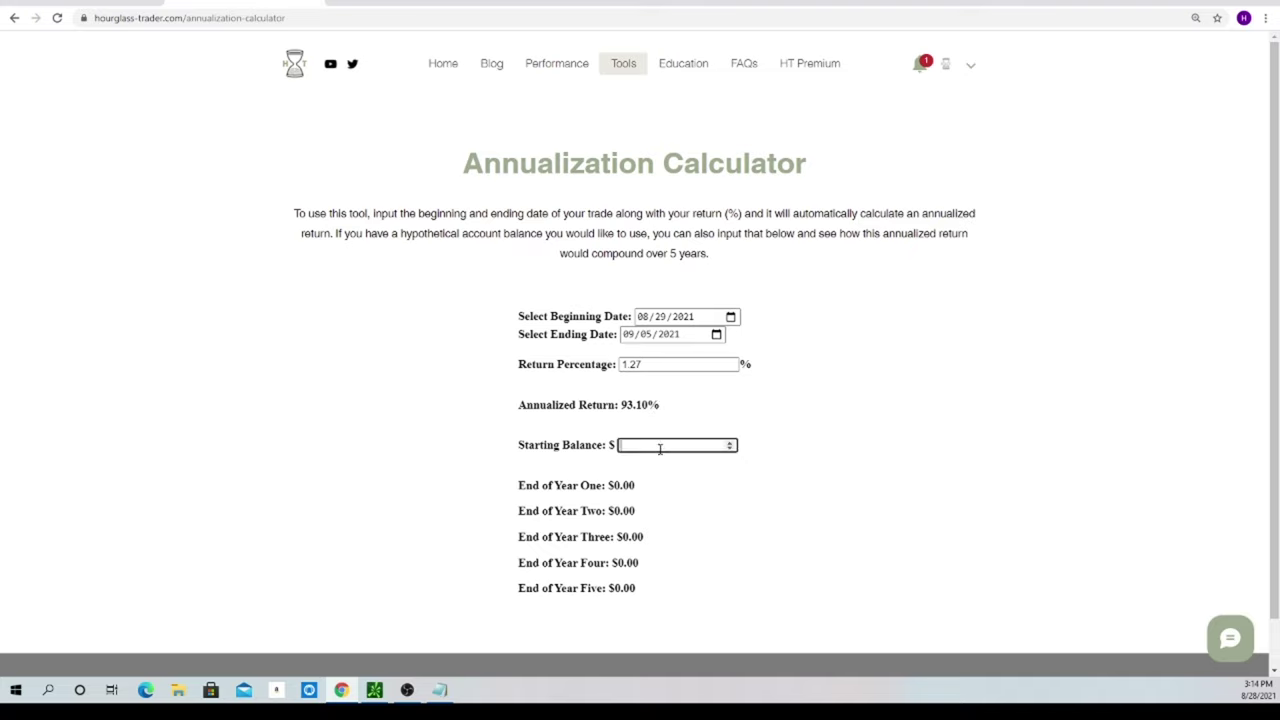
type("100")
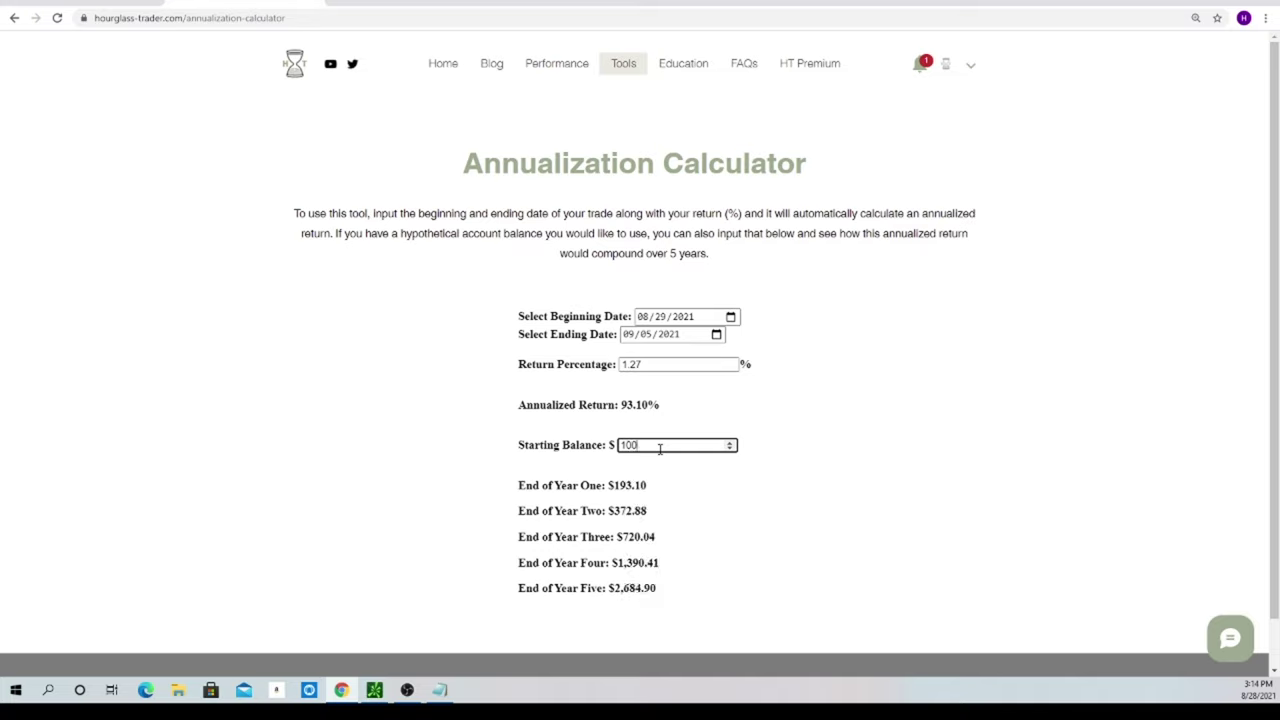
type("00")
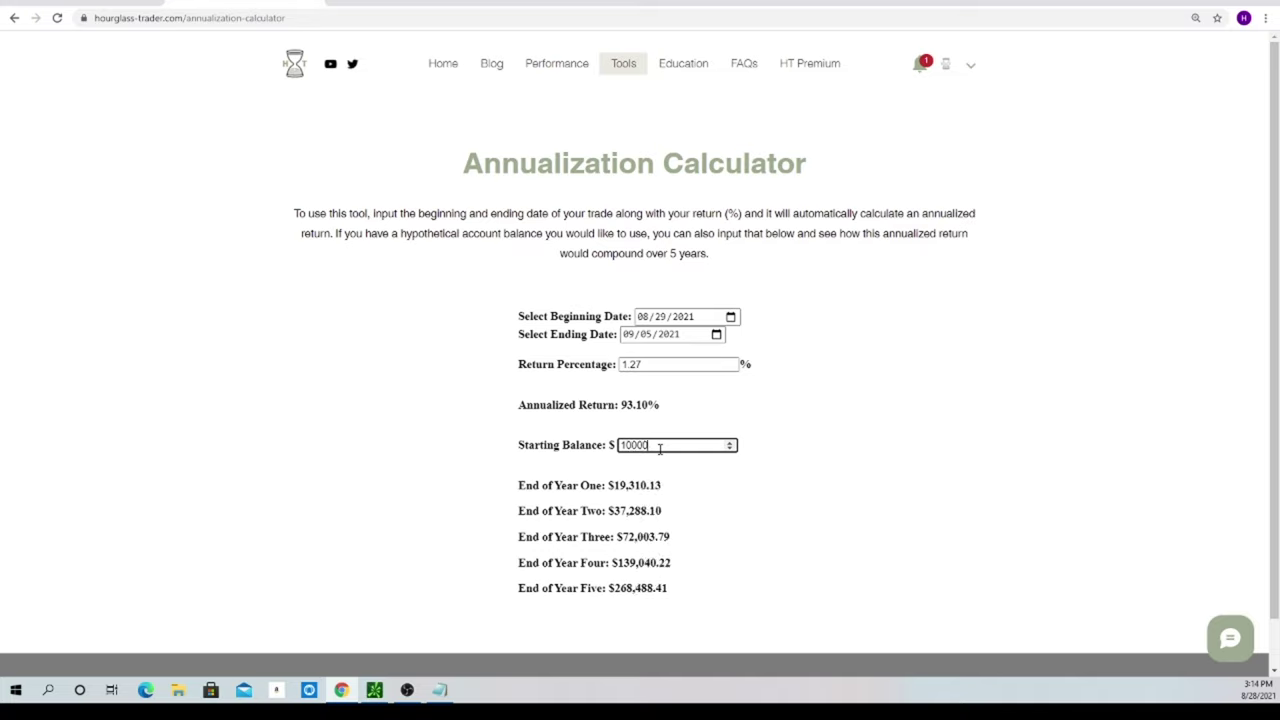
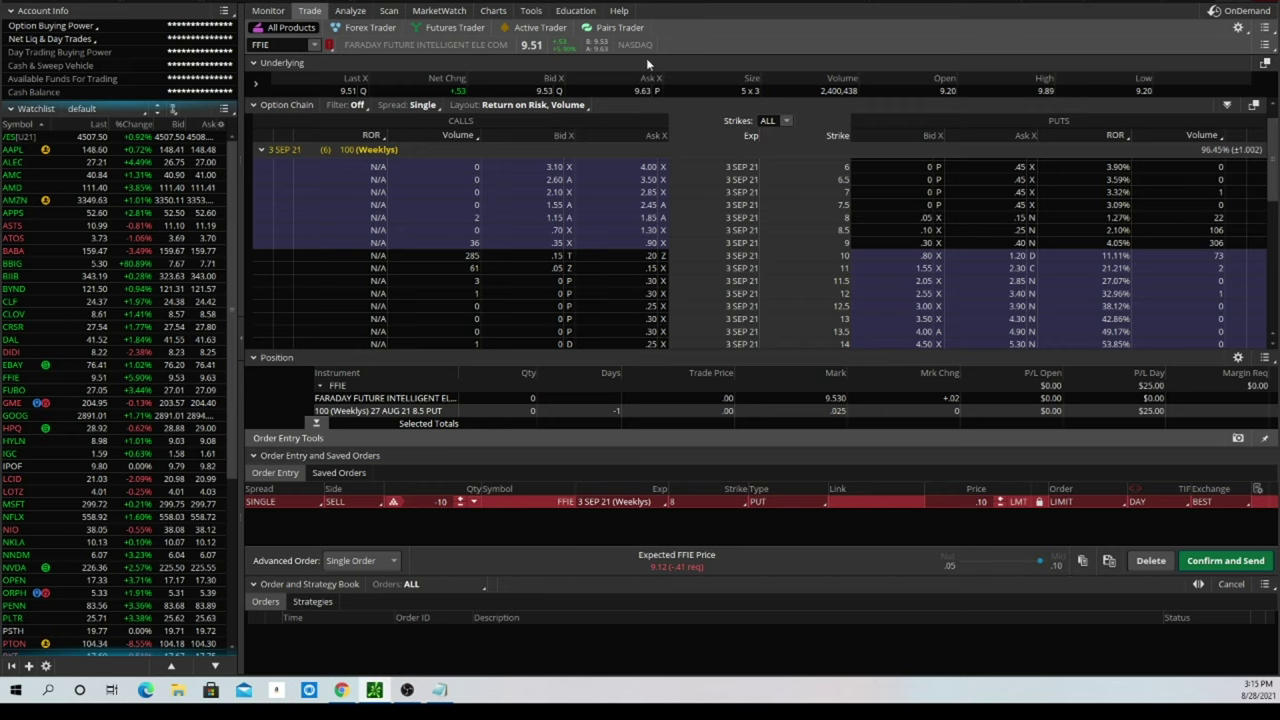
- Return to the FFIE chart and set its timeframe to 20 D : 1h
left_click(493, 11)
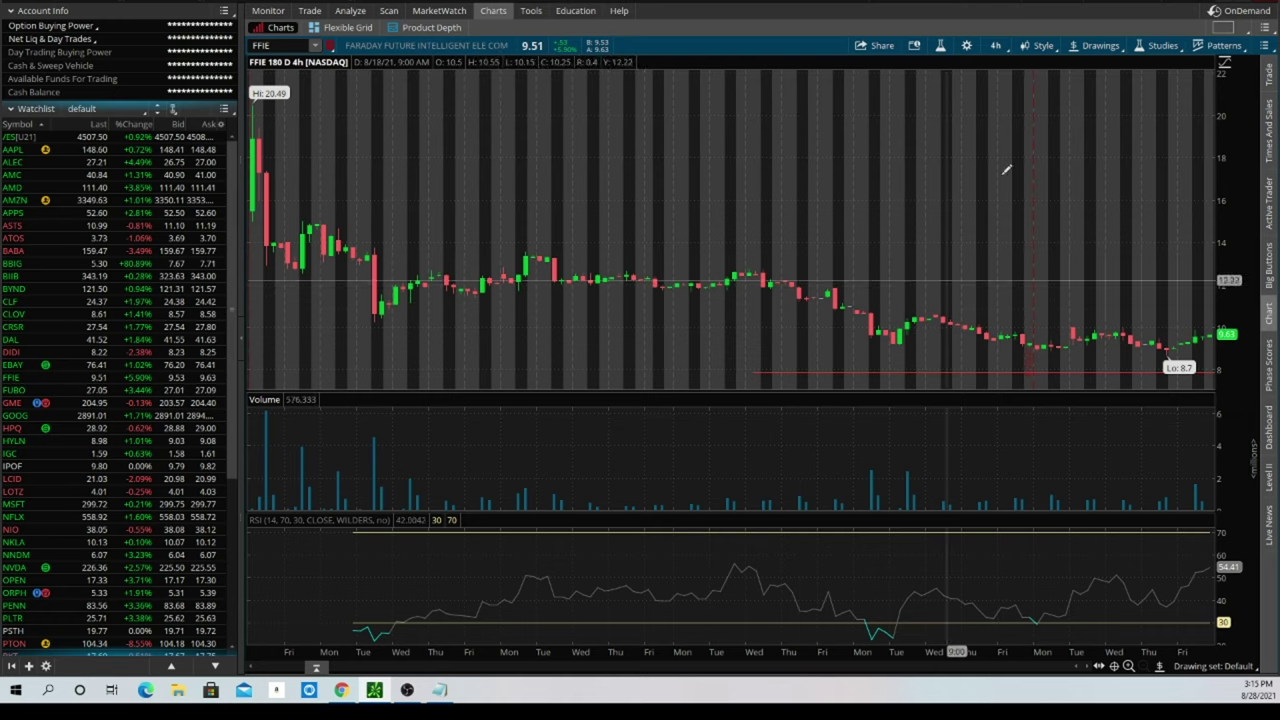
left_click(995, 47)
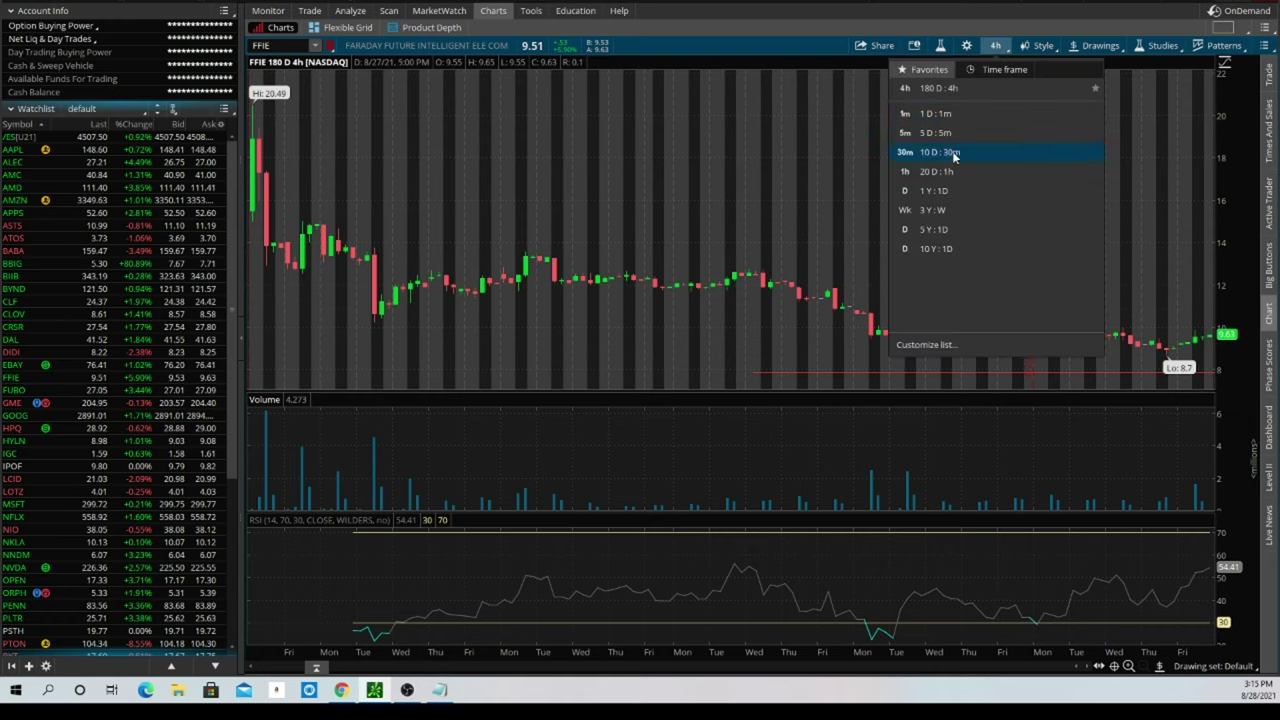
left_click(953, 173)
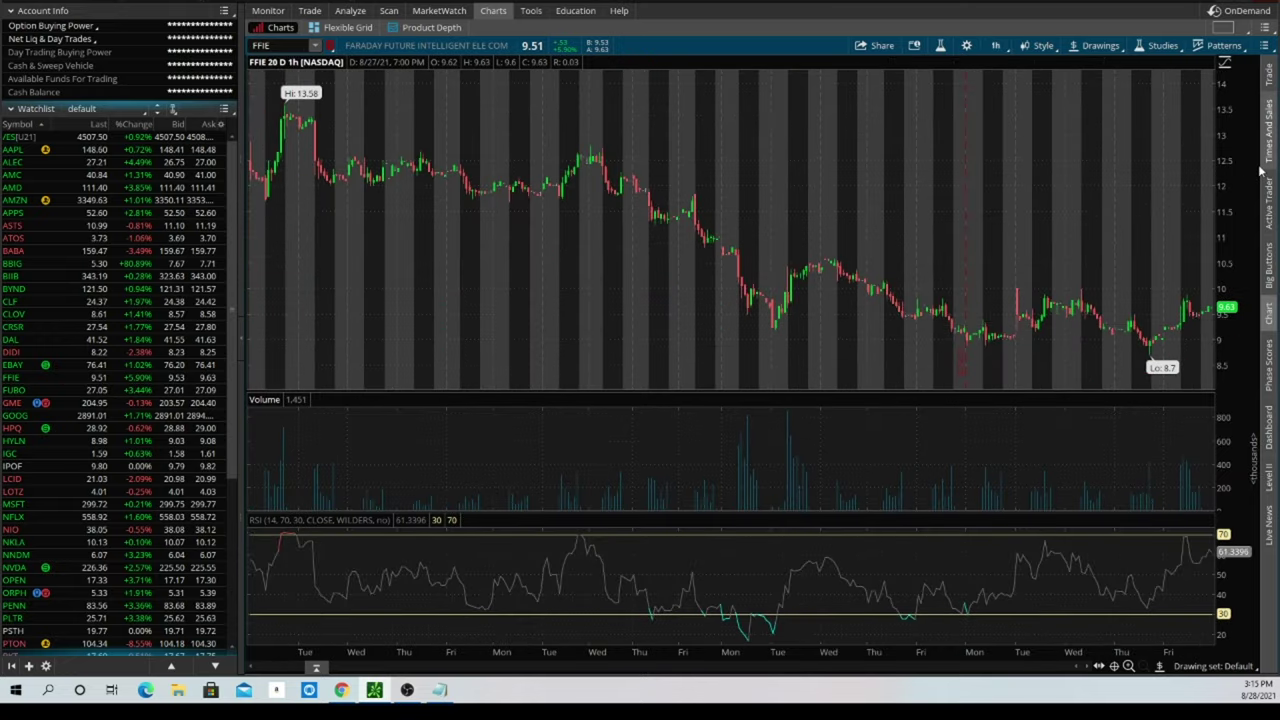
- Rescale the FFIE chart's price axis, place a price level at about $7.88 and compare it with the weekly puts in the option chain
left_click_drag(1237, 147, 1213, 383)
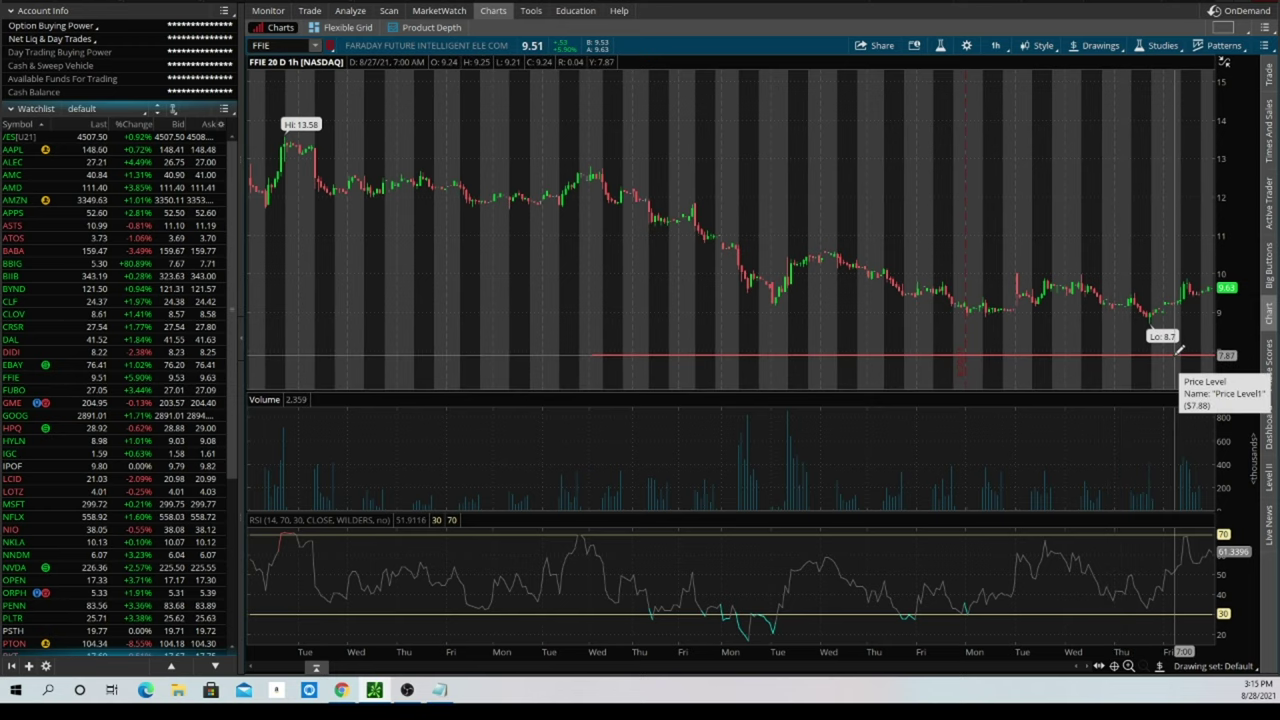
left_click(309, 10)
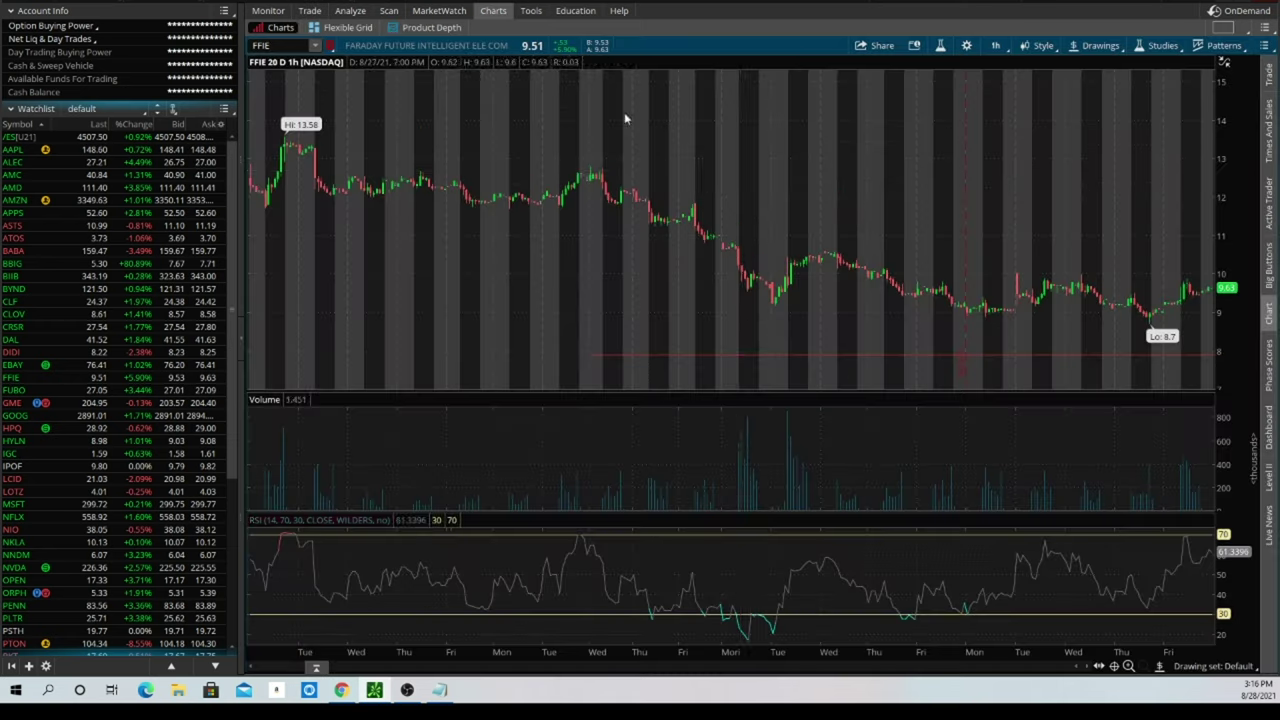
left_click(492, 12)
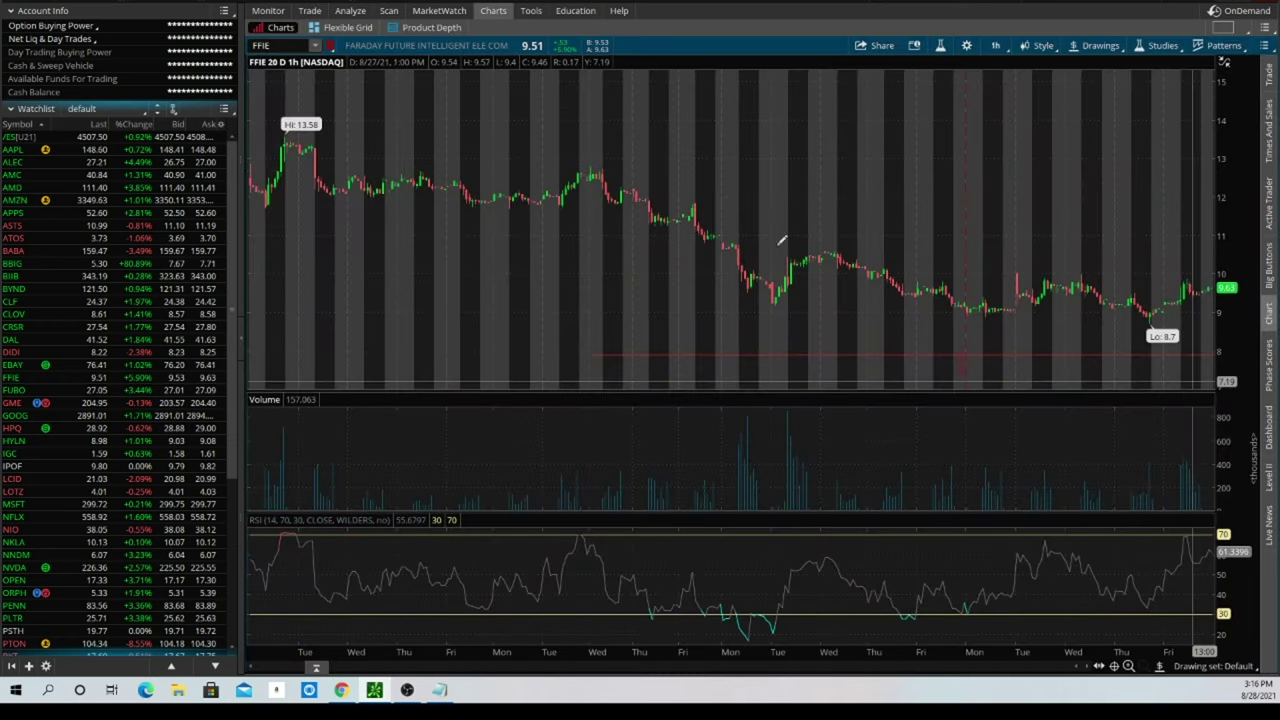
left_click(309, 10)
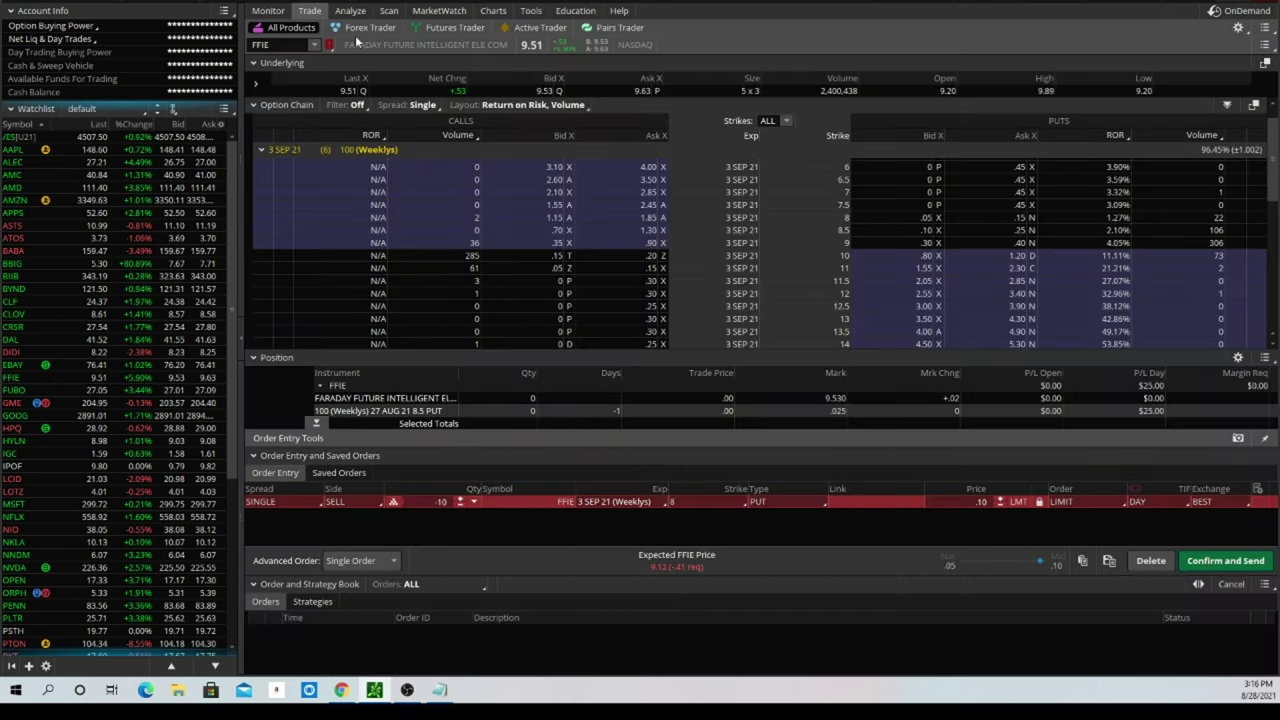
left_click(490, 12)
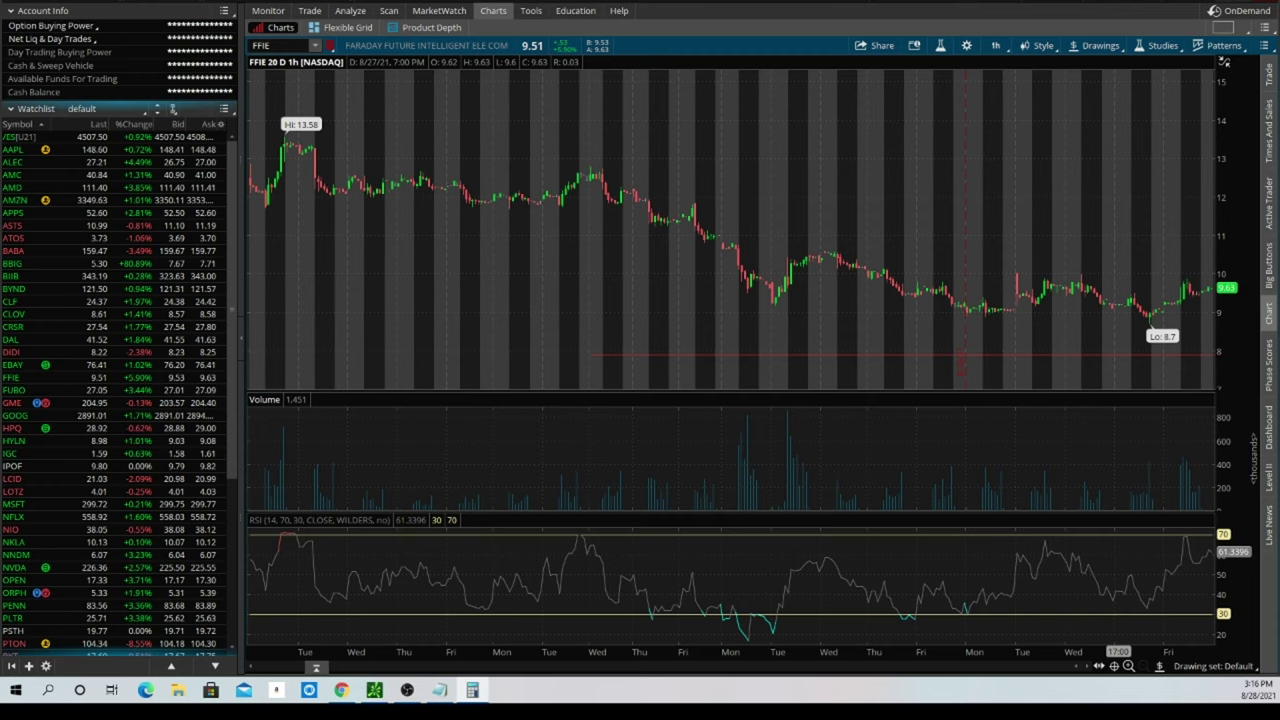
- Switch to Calculator and compute the percentage drop from 9.63 to 7.9 by dividing their difference by 9.63
left_click_drag(920, 184, 376, 147)
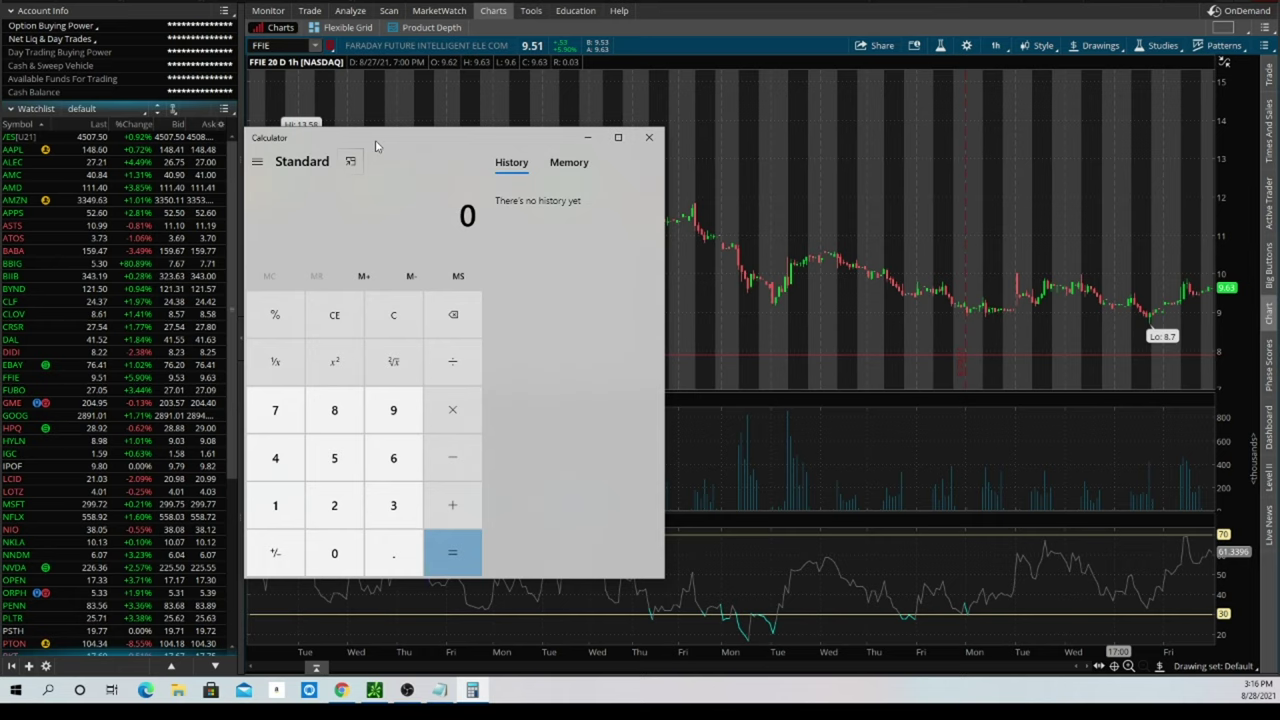
type("9.63 - 7.9")
key("Return")
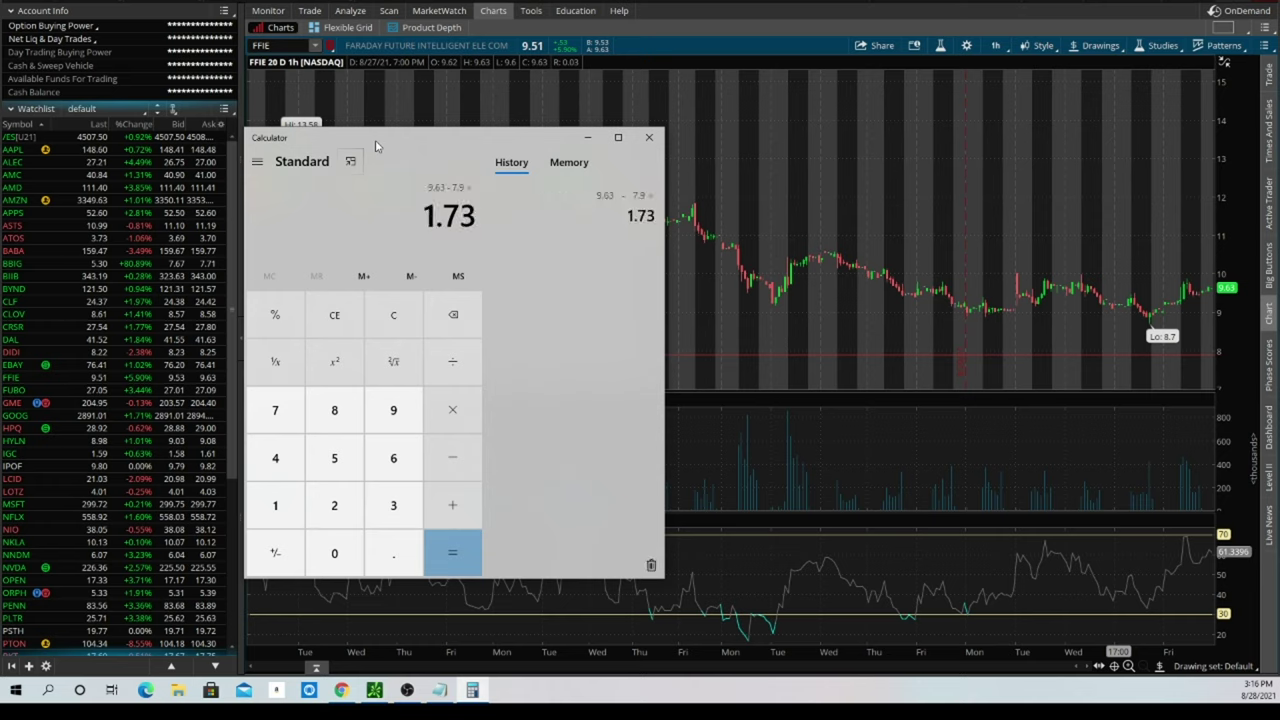
type("-")
type("9")
type(".")
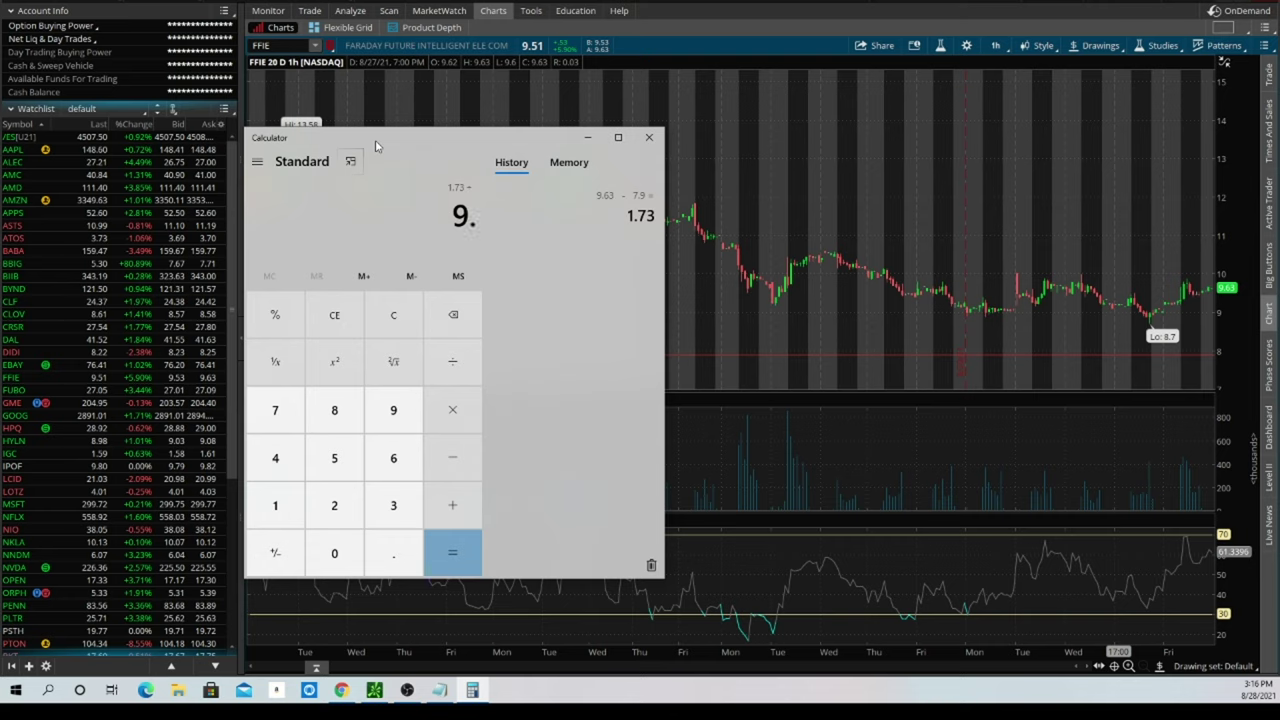
type("63")
key("Return")
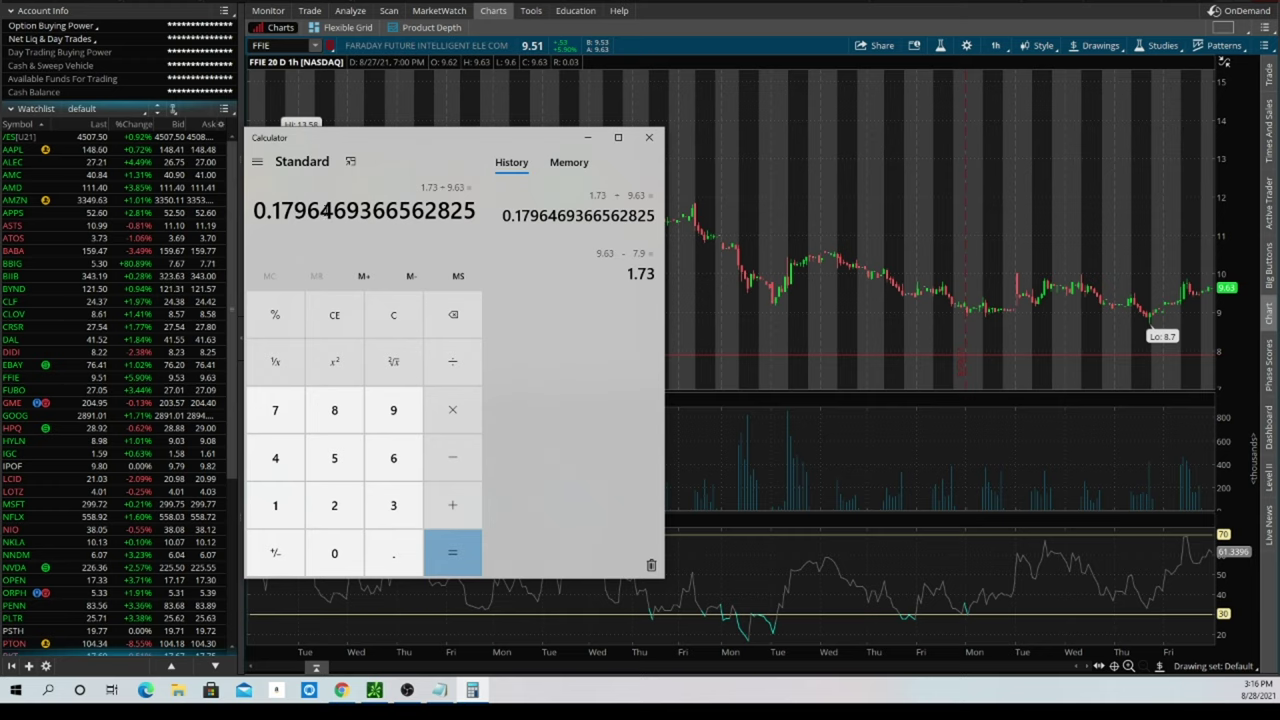
left_click(648, 138)
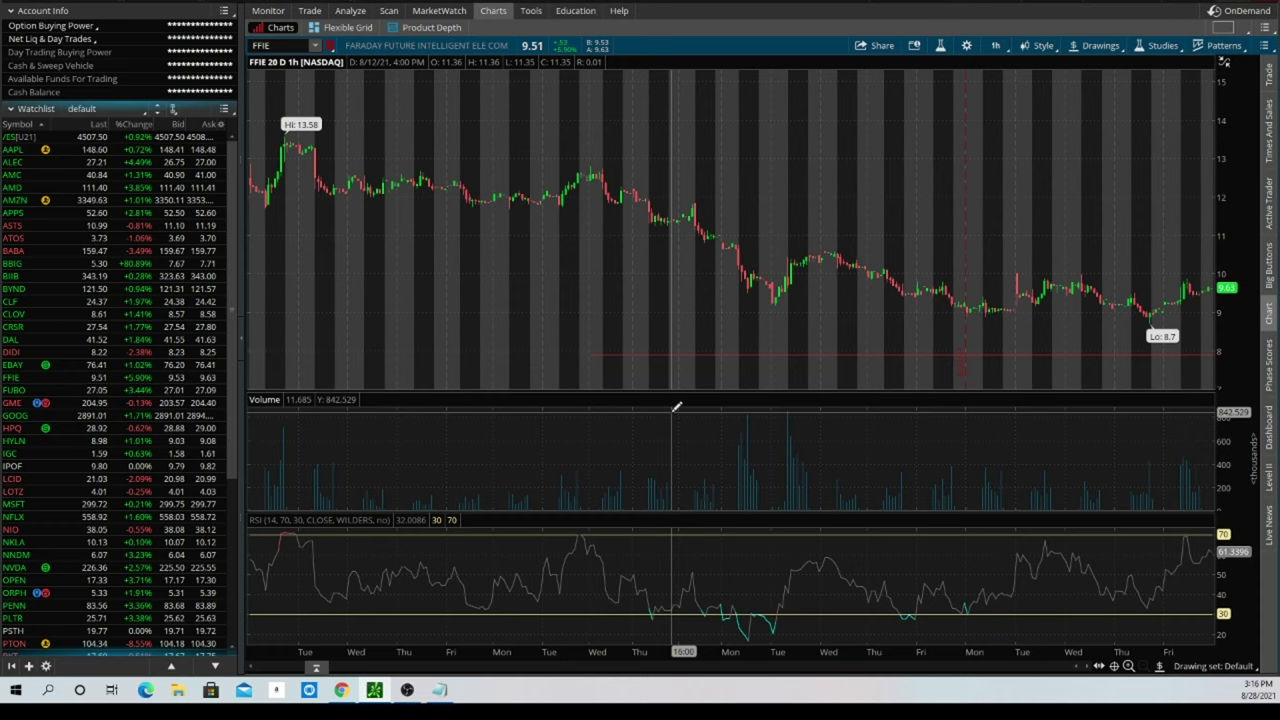
- Review the FFIE weekly put's return on risk in the option chain against the scan results and the chart
left_click(389, 11)
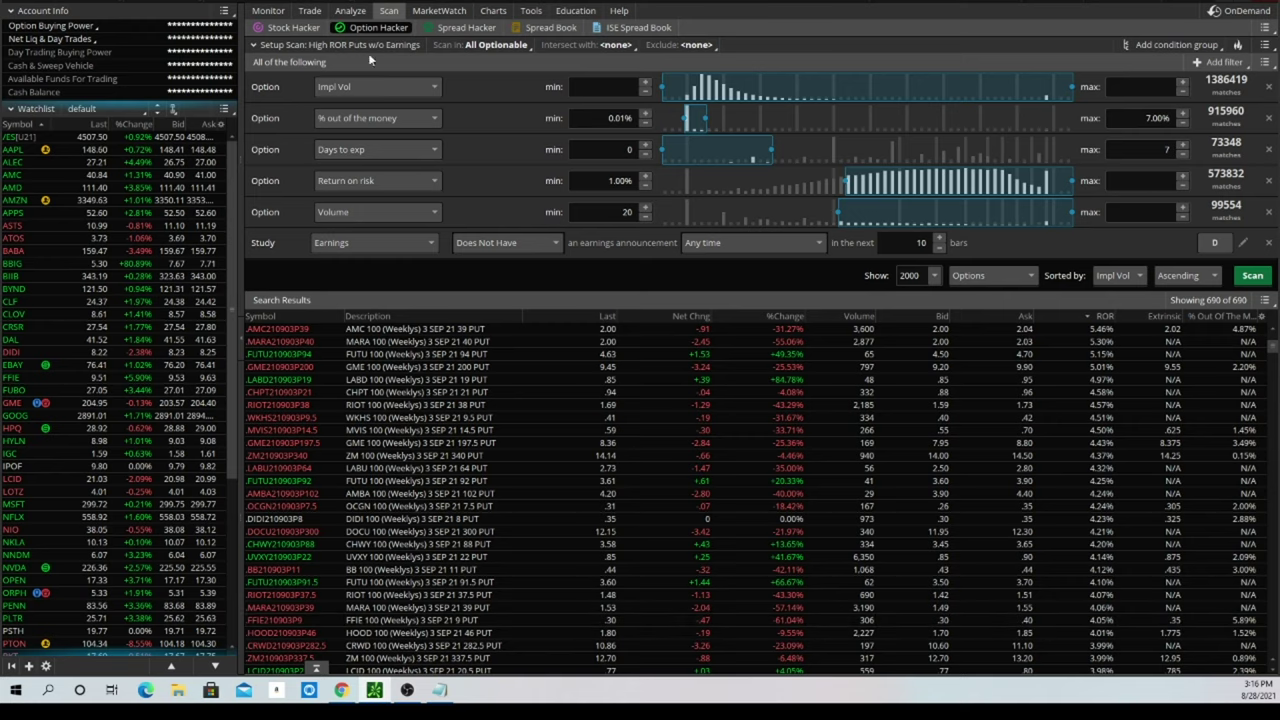
left_click(310, 11)
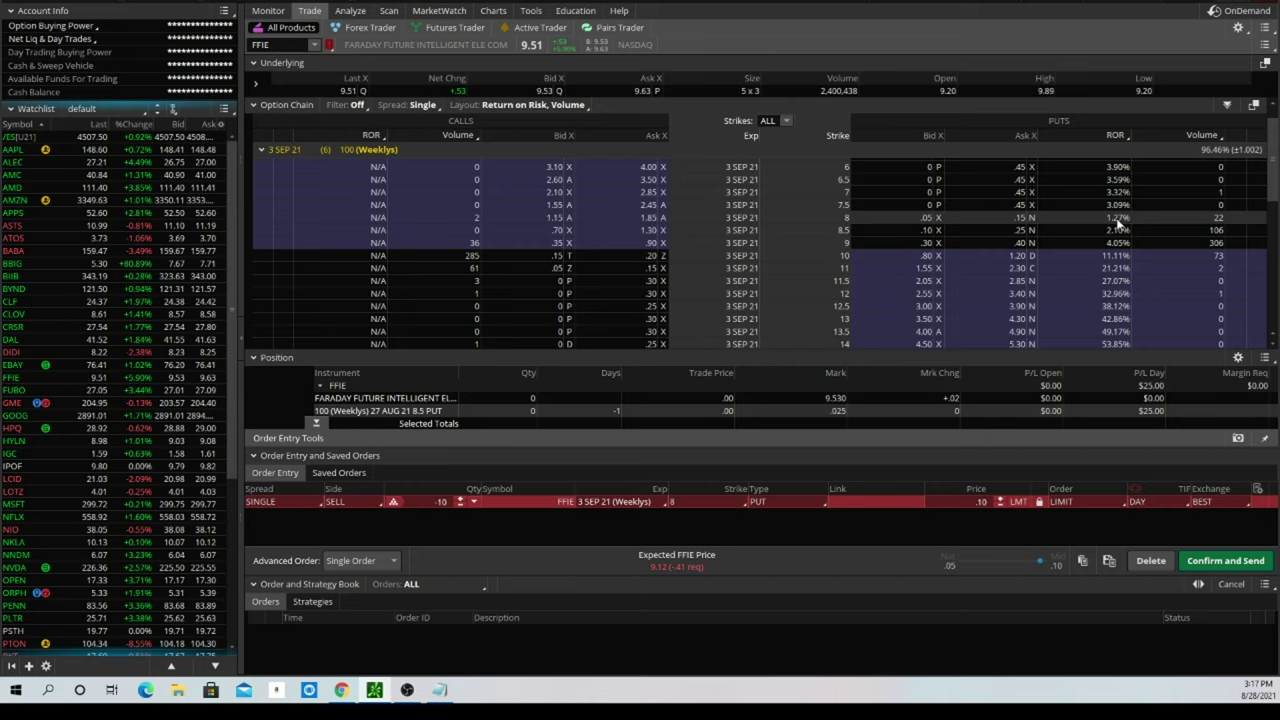
left_click(493, 10)
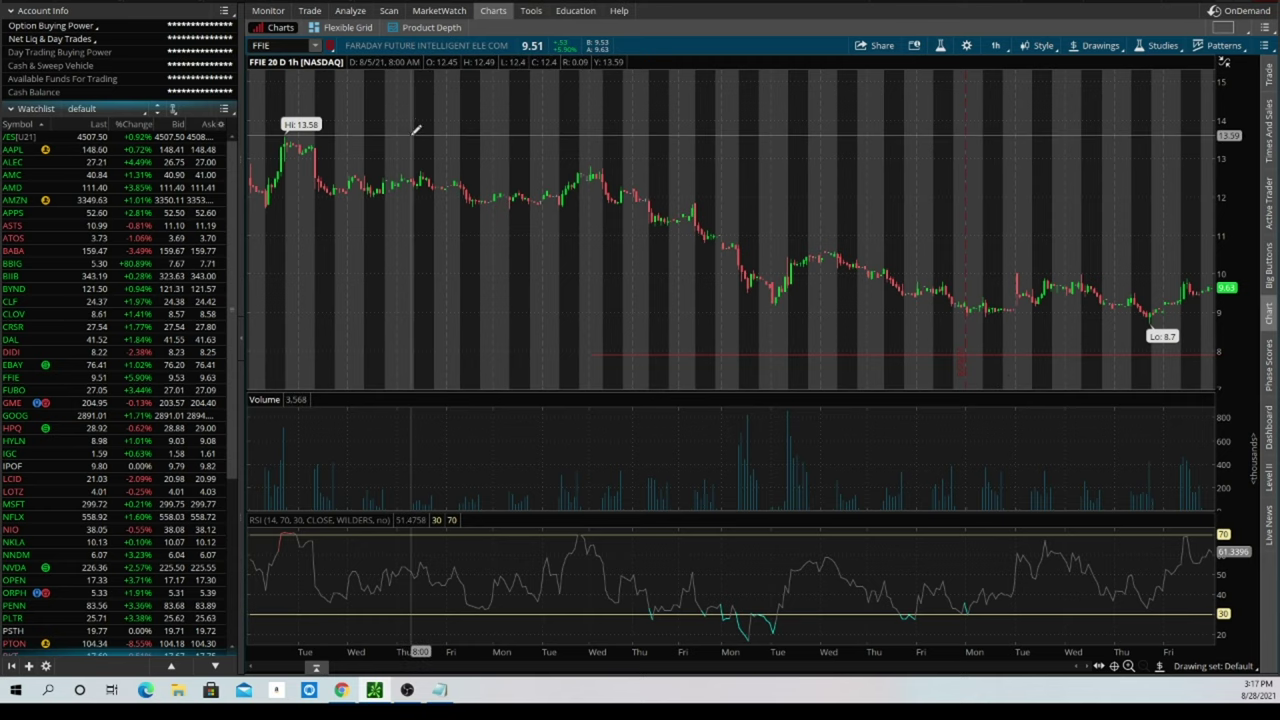
- Sort the High ROR Puts w/o Earnings scan results by description and browse to the CLOV put
left_click(389, 11)
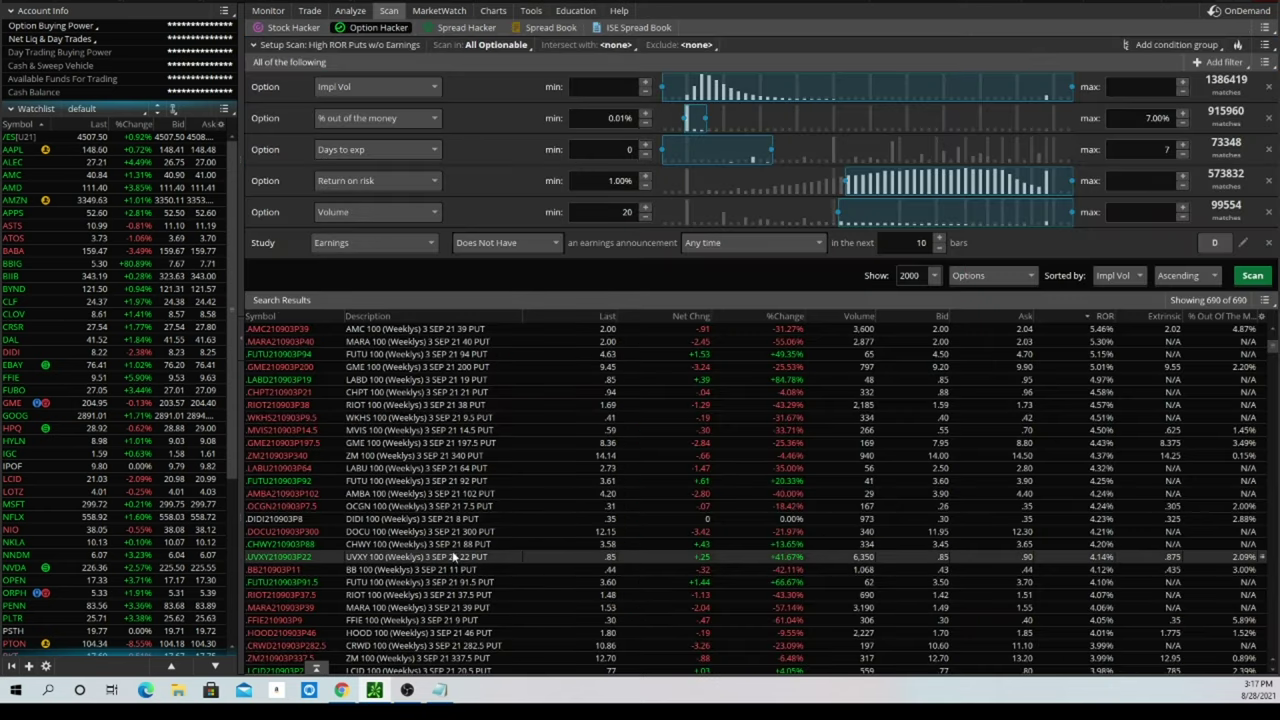
scroll(455, 551, "down", 8)
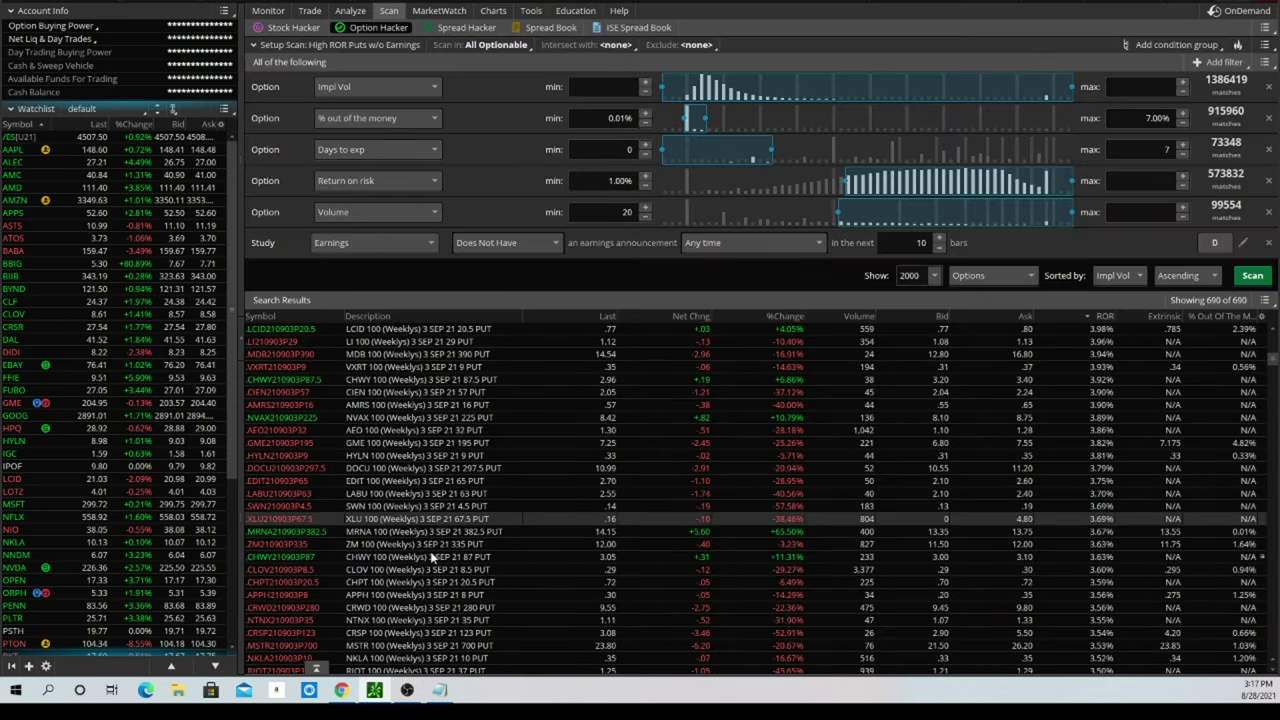
scroll(430, 551, "down", 3)
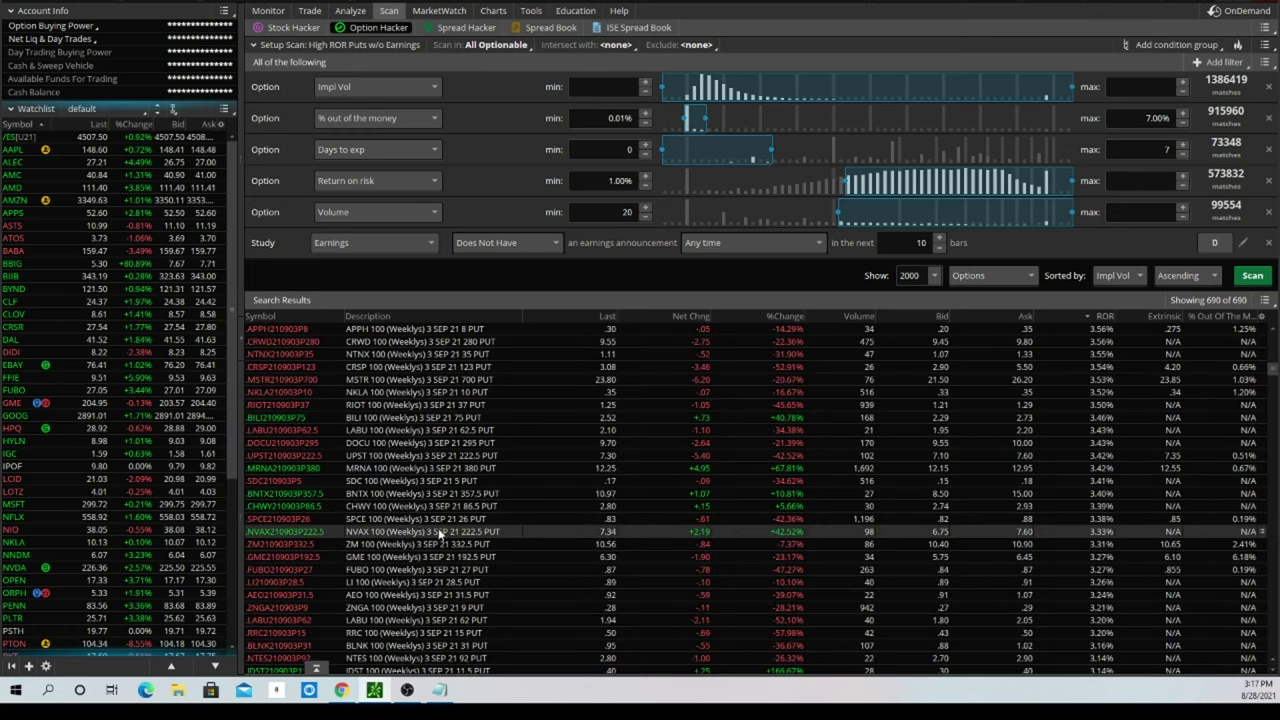
left_click(390, 316)
scroll(384, 583, "down", 10)
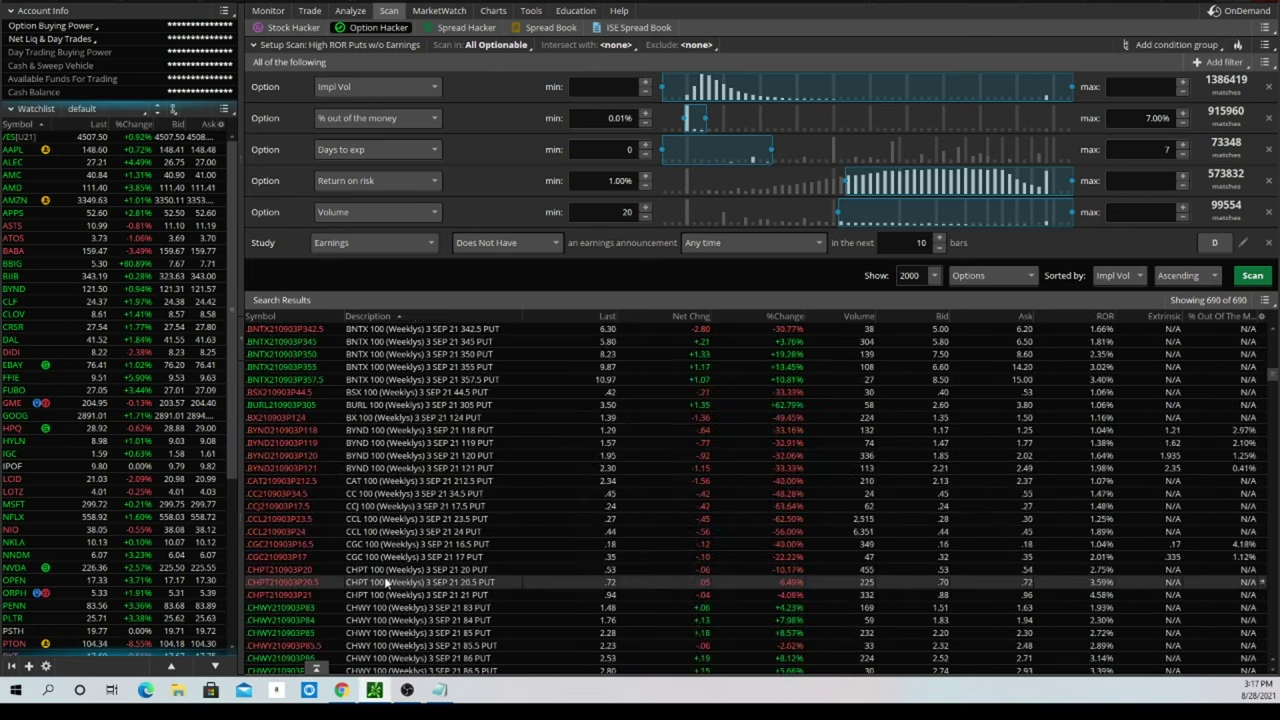
scroll(384, 583, "down", 5)
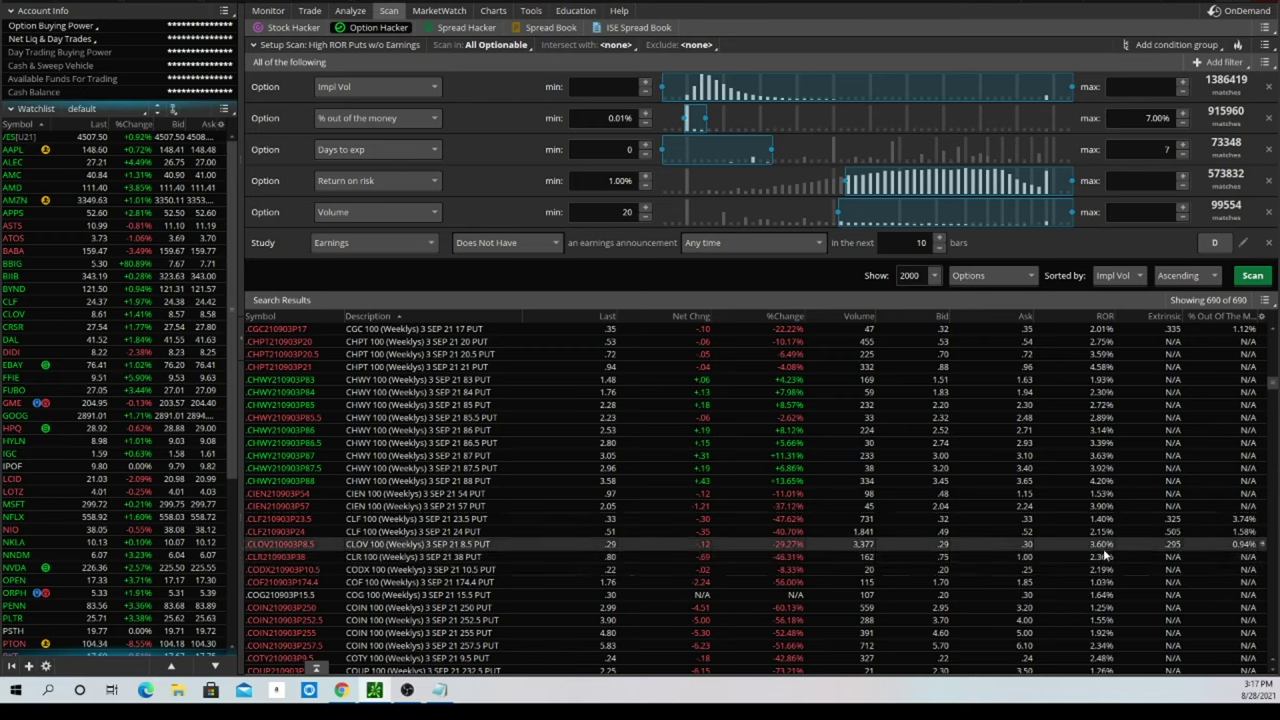
- Switch to the Annualization Calculator in Chrome, set the return percentage to 3.6 and review the annualized return and five-year projection
left_click(341, 690)
left_click_drag(734, 364, 597, 367)
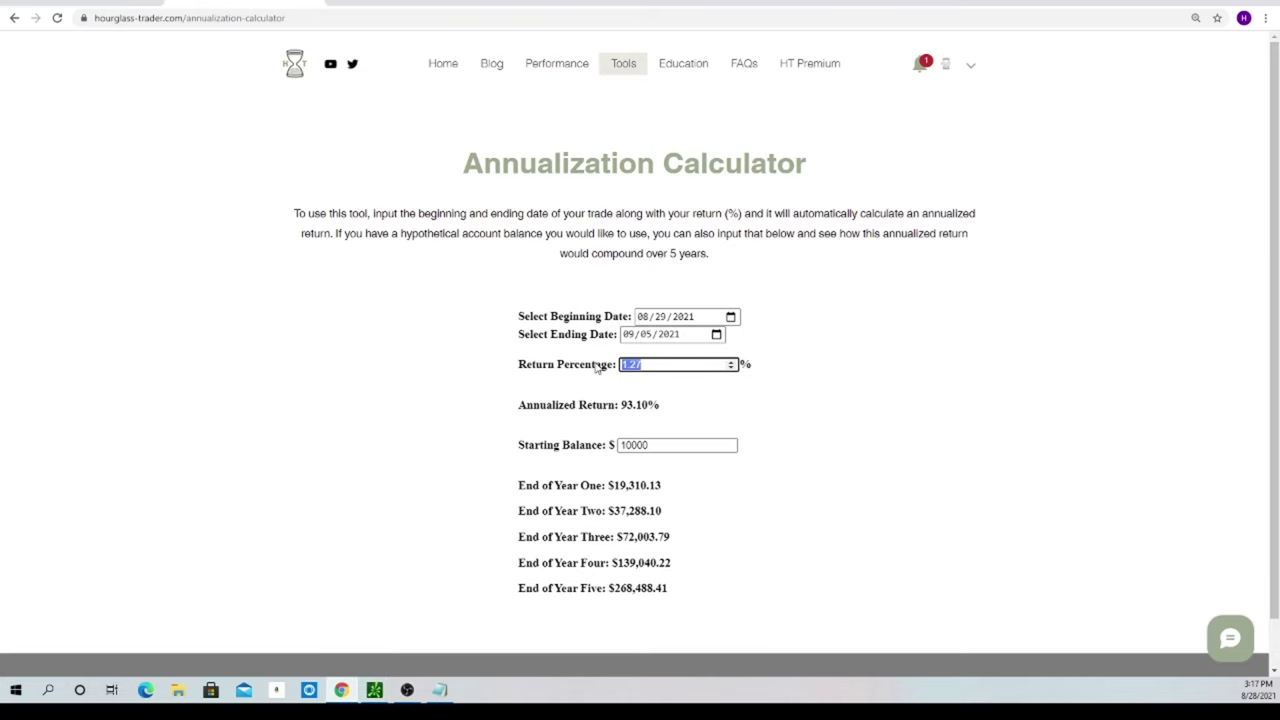
type("3.6")
left_click(800, 429)
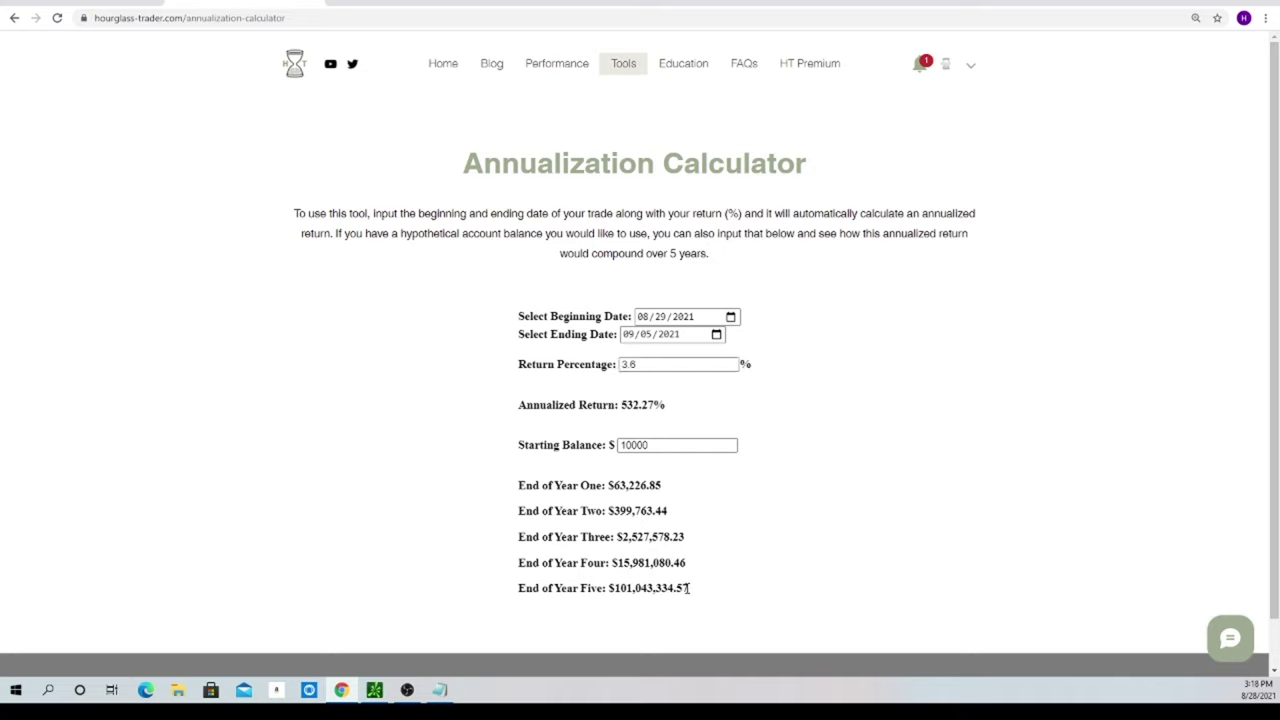
left_click_drag(666, 405, 621, 405)
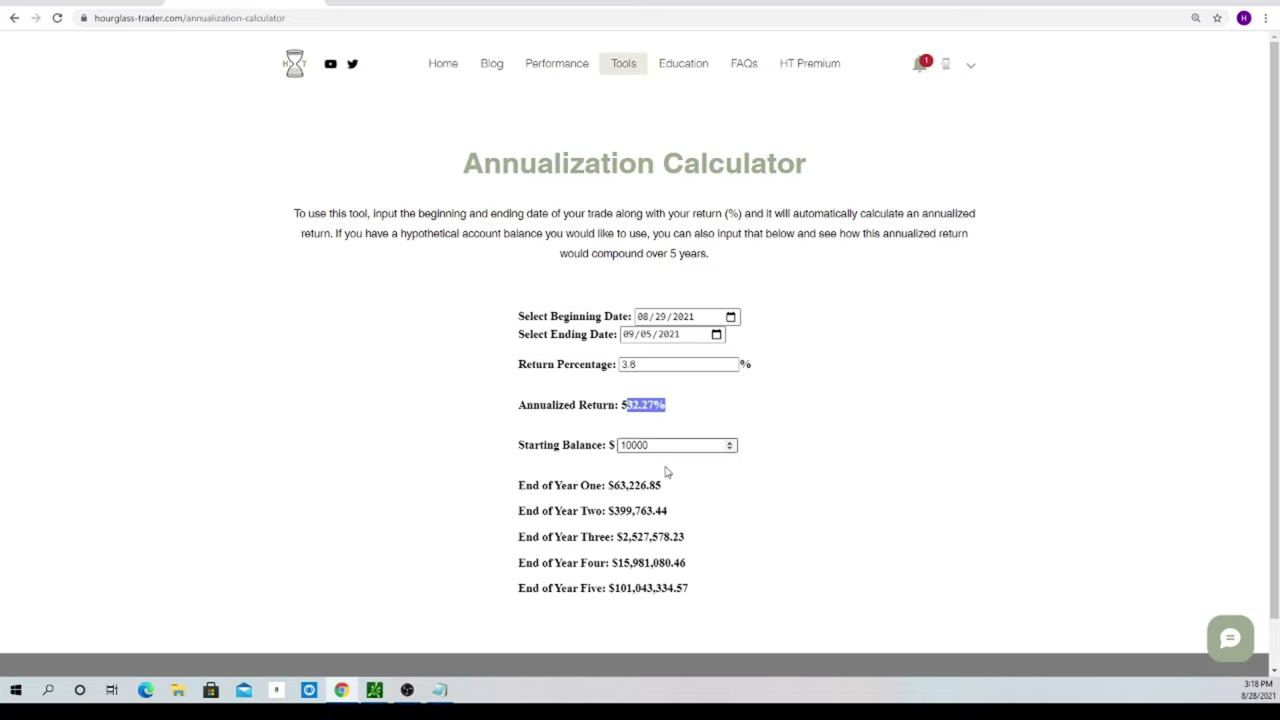
left_click_drag(692, 597, 618, 592)
left_click(664, 594)
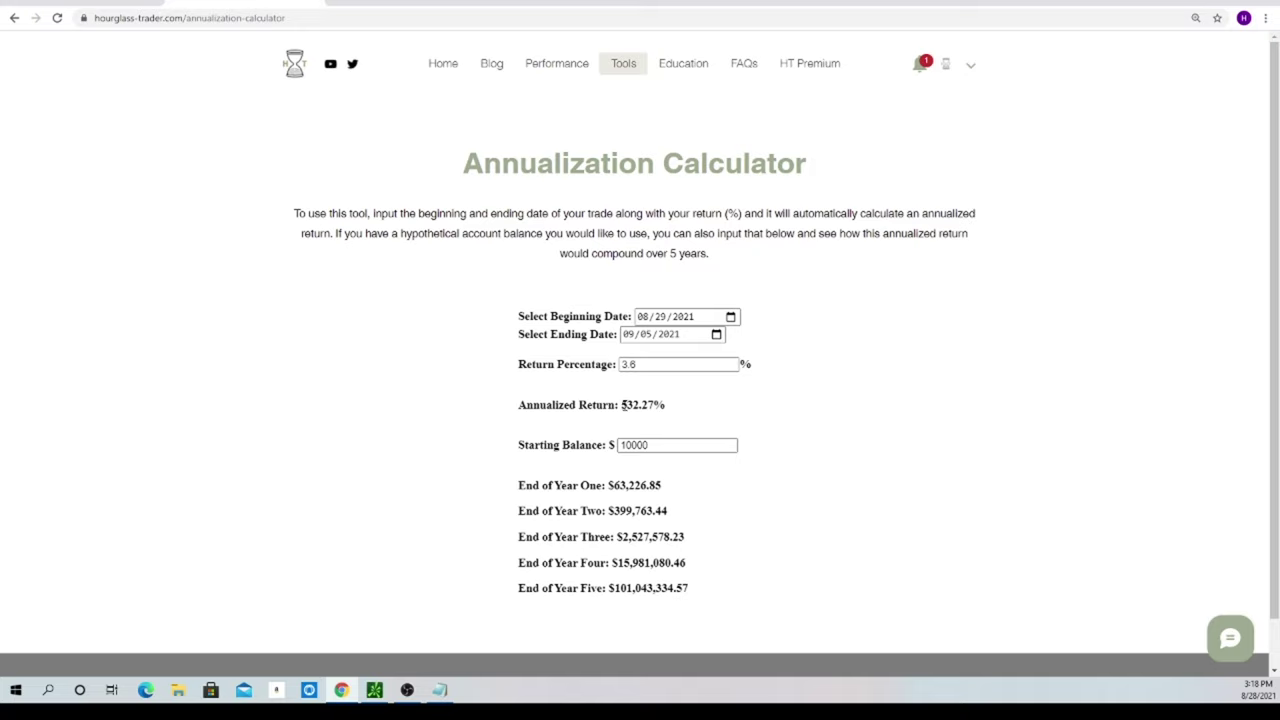
left_click_drag(622, 403, 664, 405)
- Switch back to thinkorswim and load the CLOV price chart
left_click(374, 690)
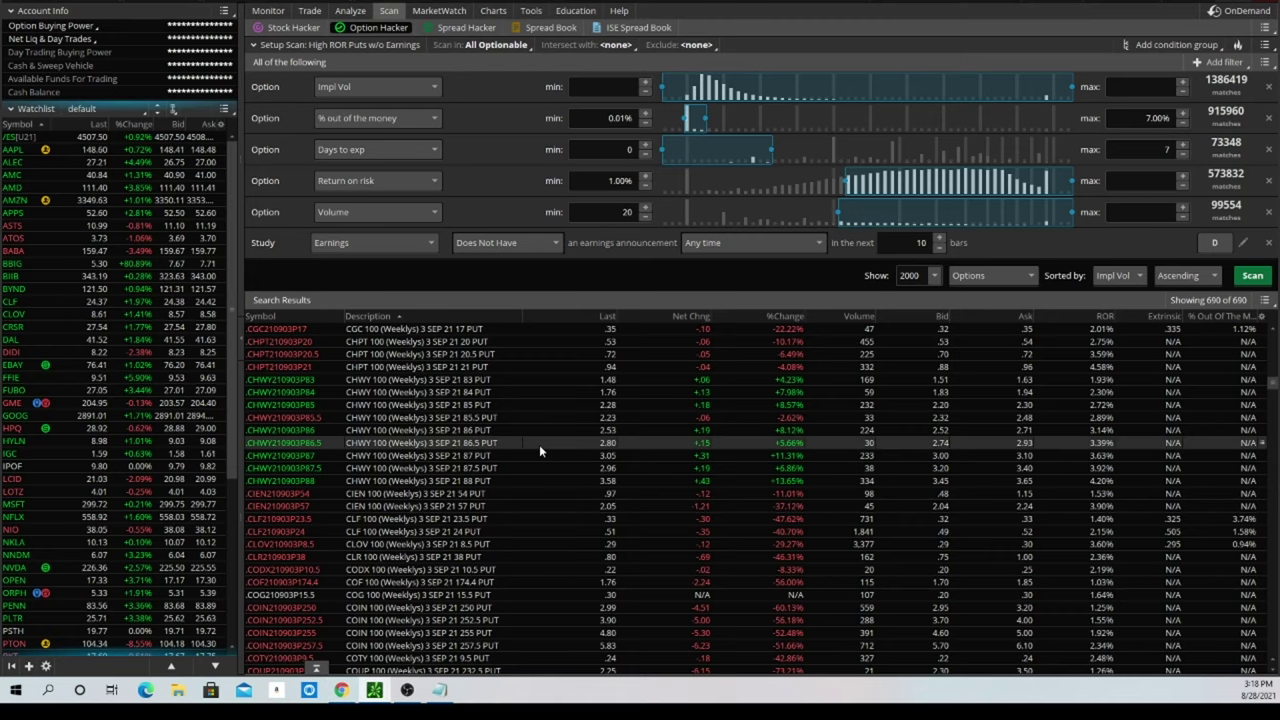
left_click(493, 10)
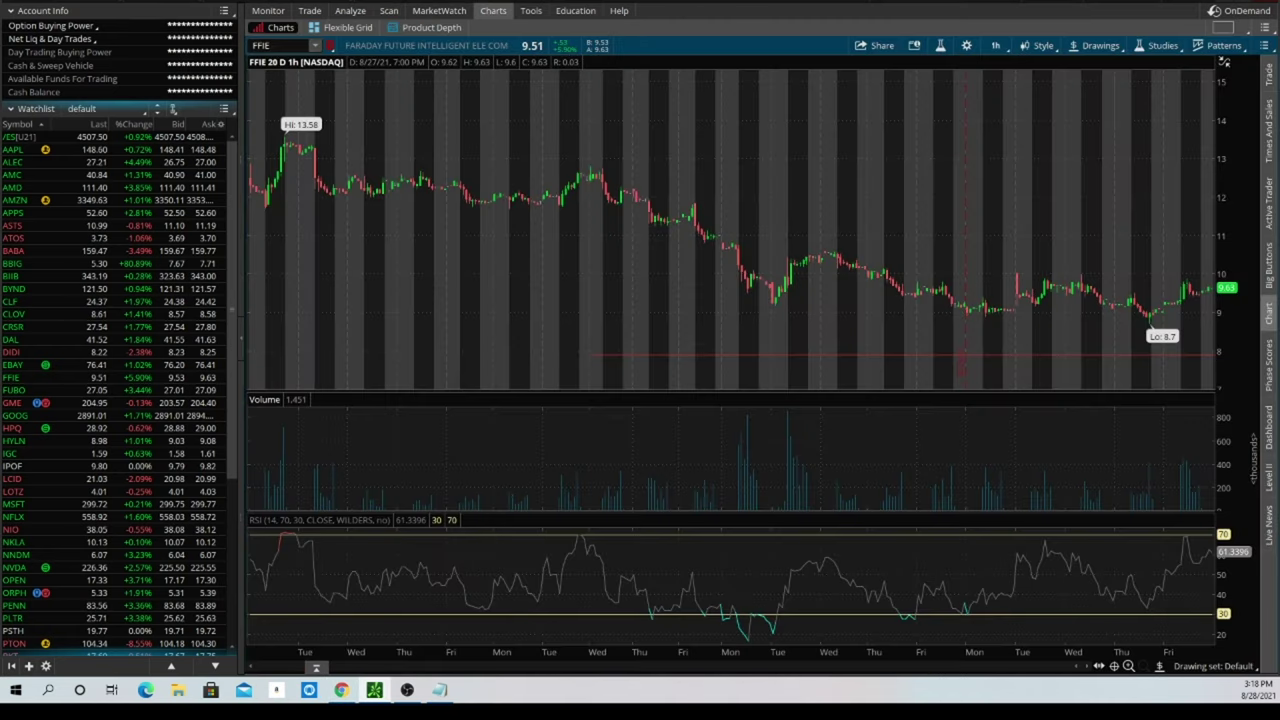
left_click(285, 46)
type("CLOV")
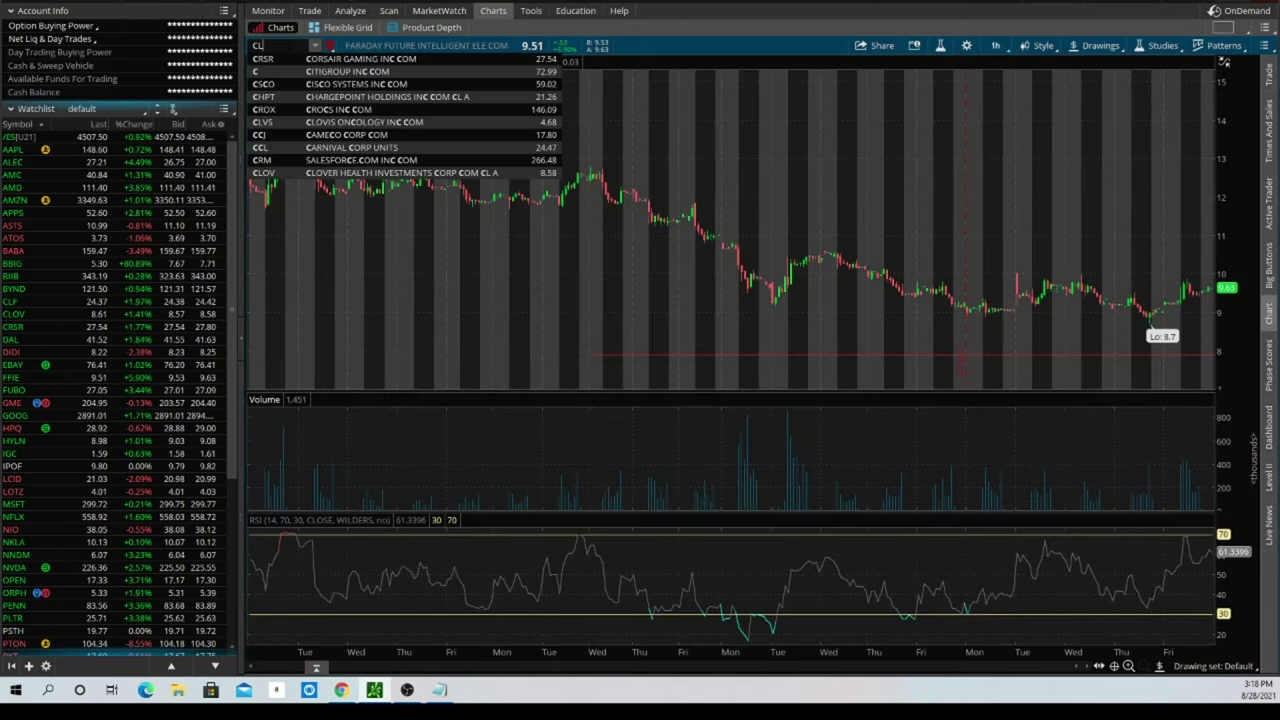
key("Return")
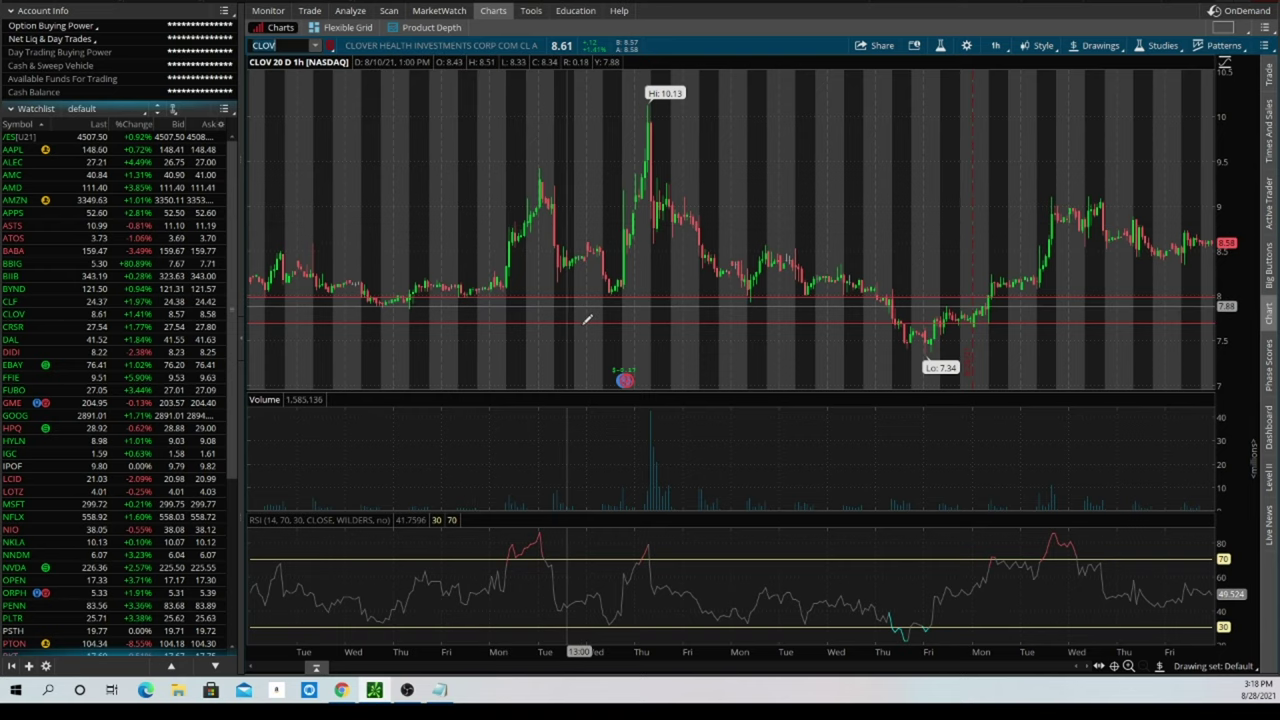
- Remove the two old horizontal price levels from the CLOV chart
right_click(571, 293)
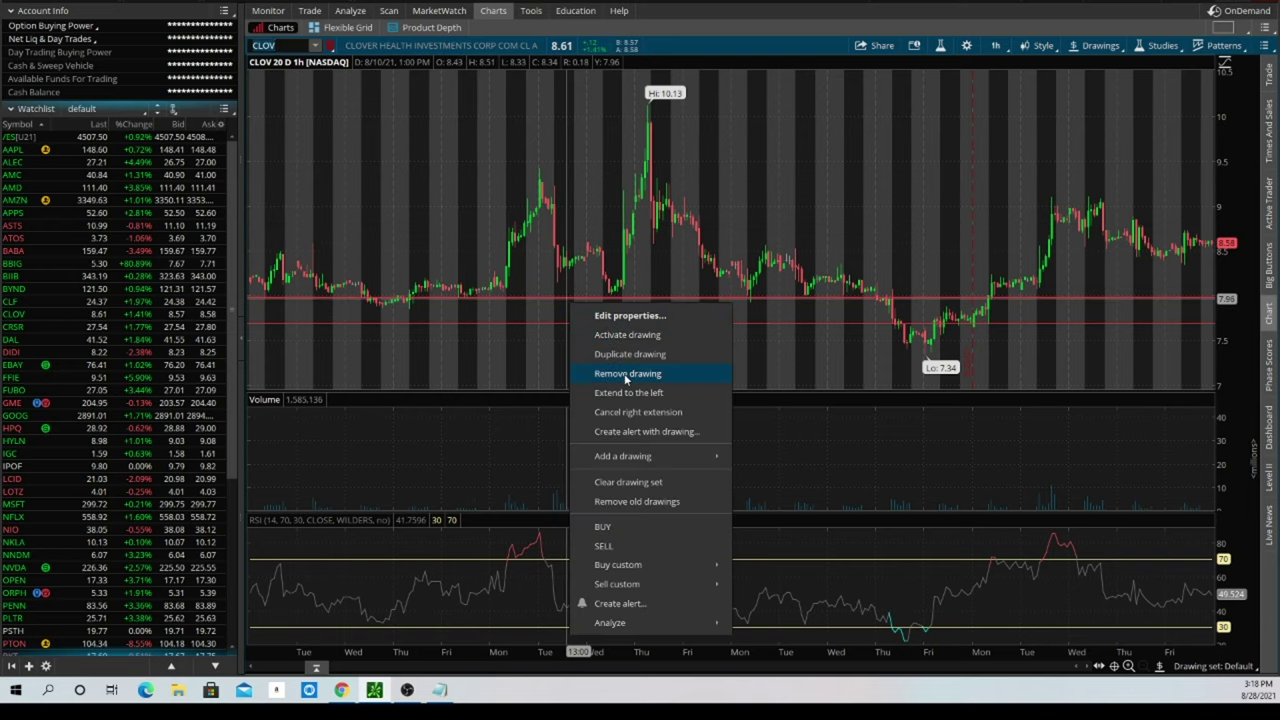
left_click(626, 373)
right_click(580, 320)
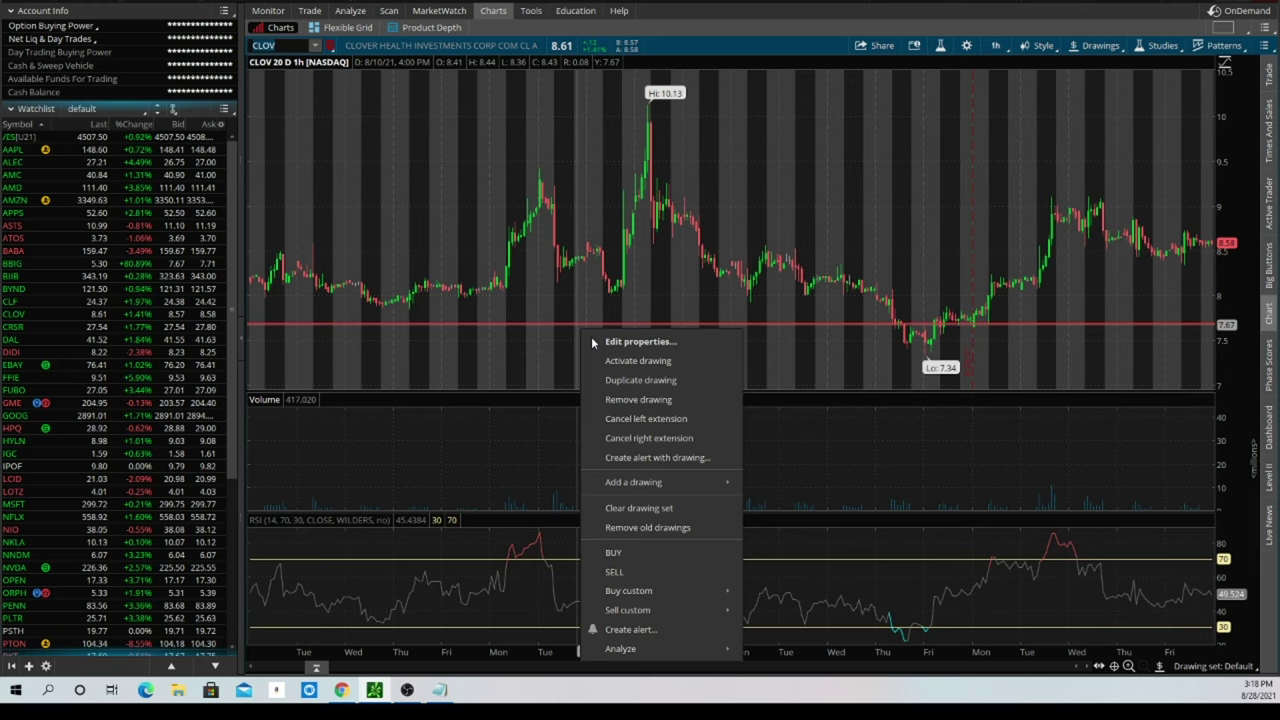
left_click(655, 401)
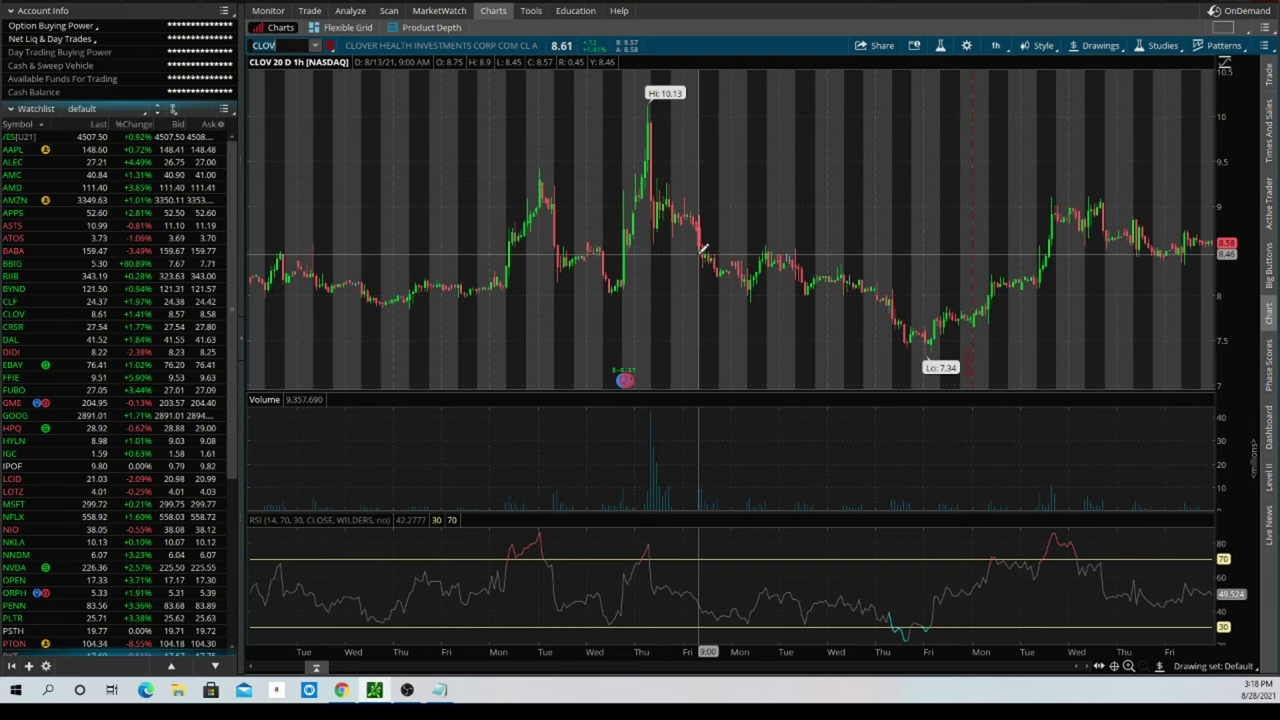
- Review CLOV's 3 SEP 21 weekly puts in the option chain and place a price level at about 7.9 on its chart
left_click(310, 14)
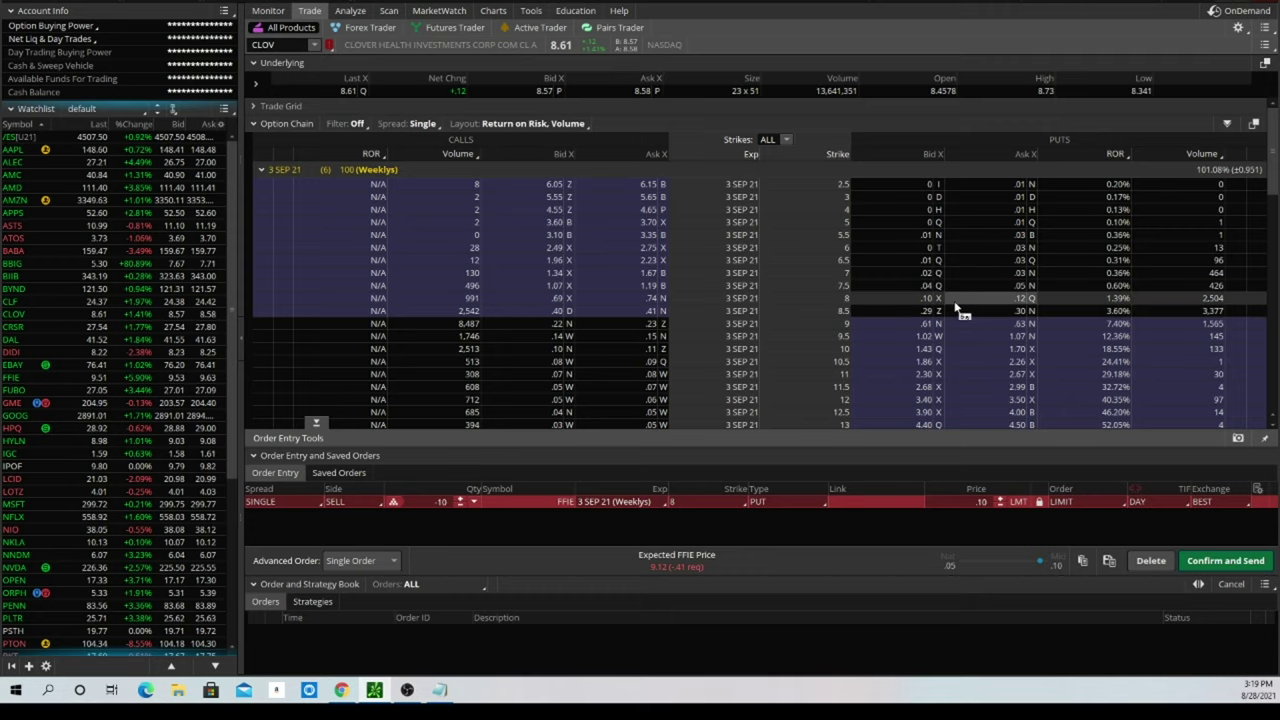
left_click(493, 10)
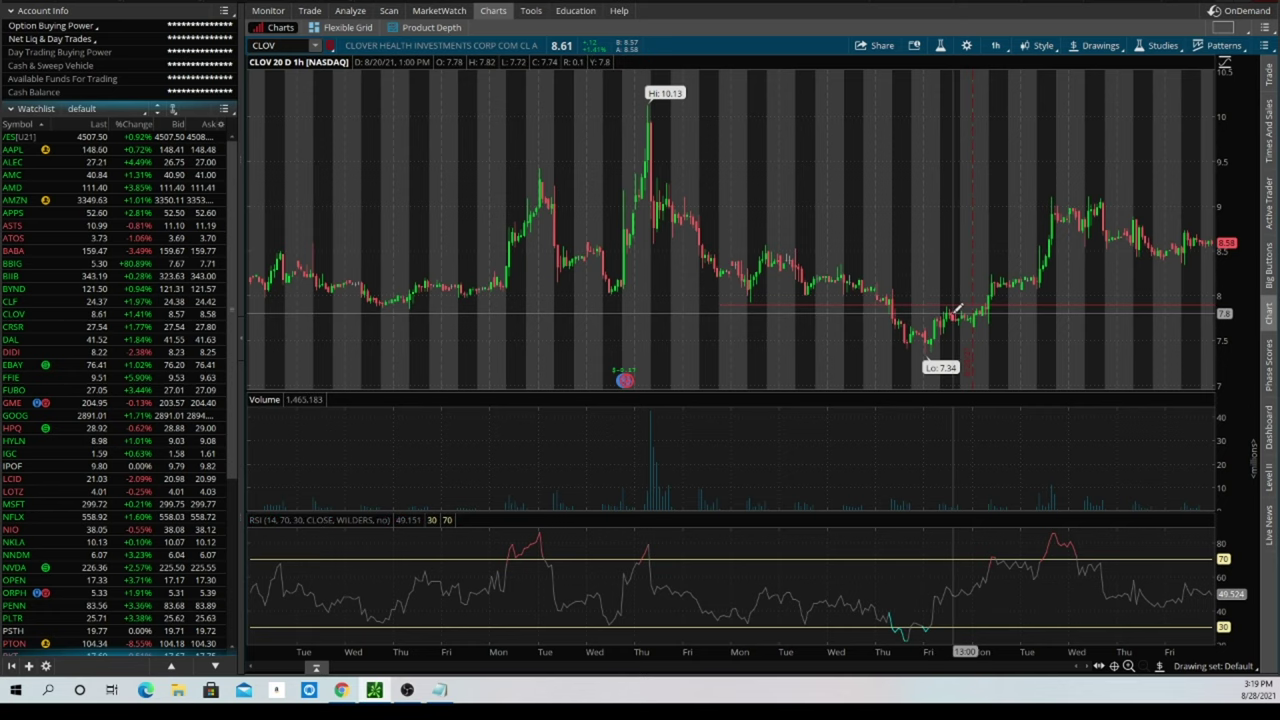
- Set the CLOV chart's timeframe to 180 D : 4h and extend the price level to the left
left_click(1005, 52)
left_click(970, 172)
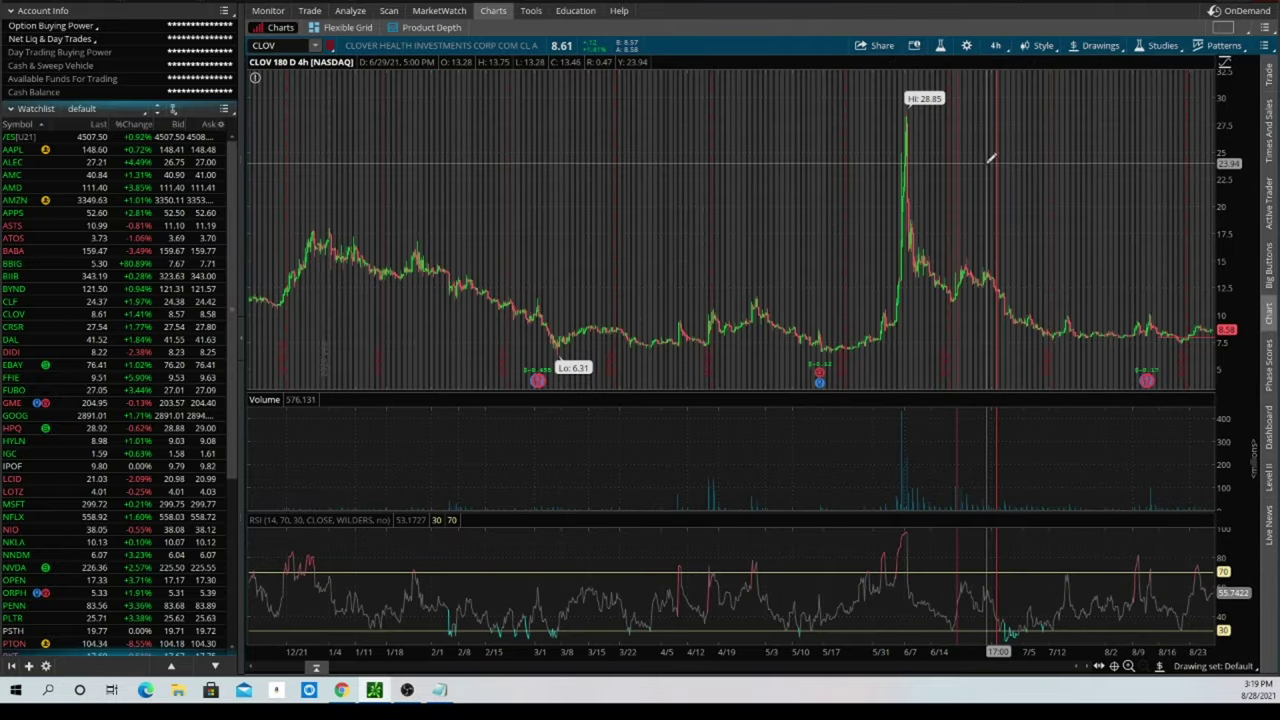
right_click(1207, 333)
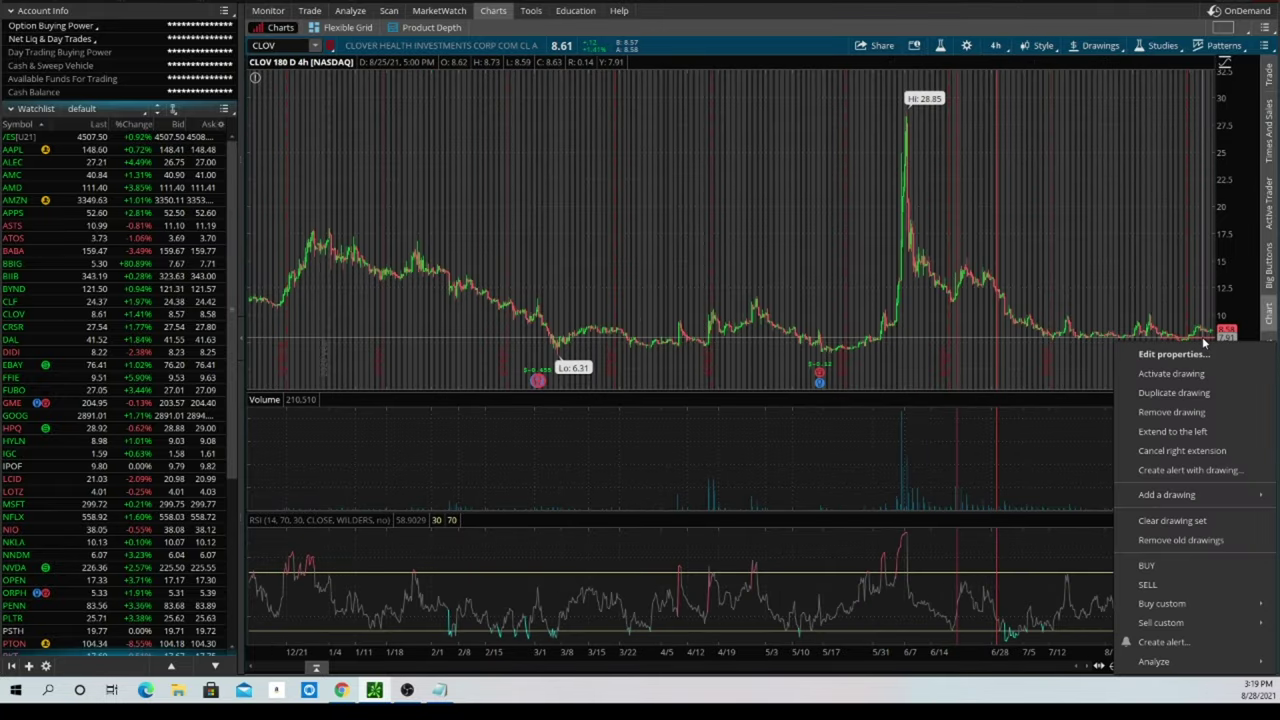
left_click(1192, 438)
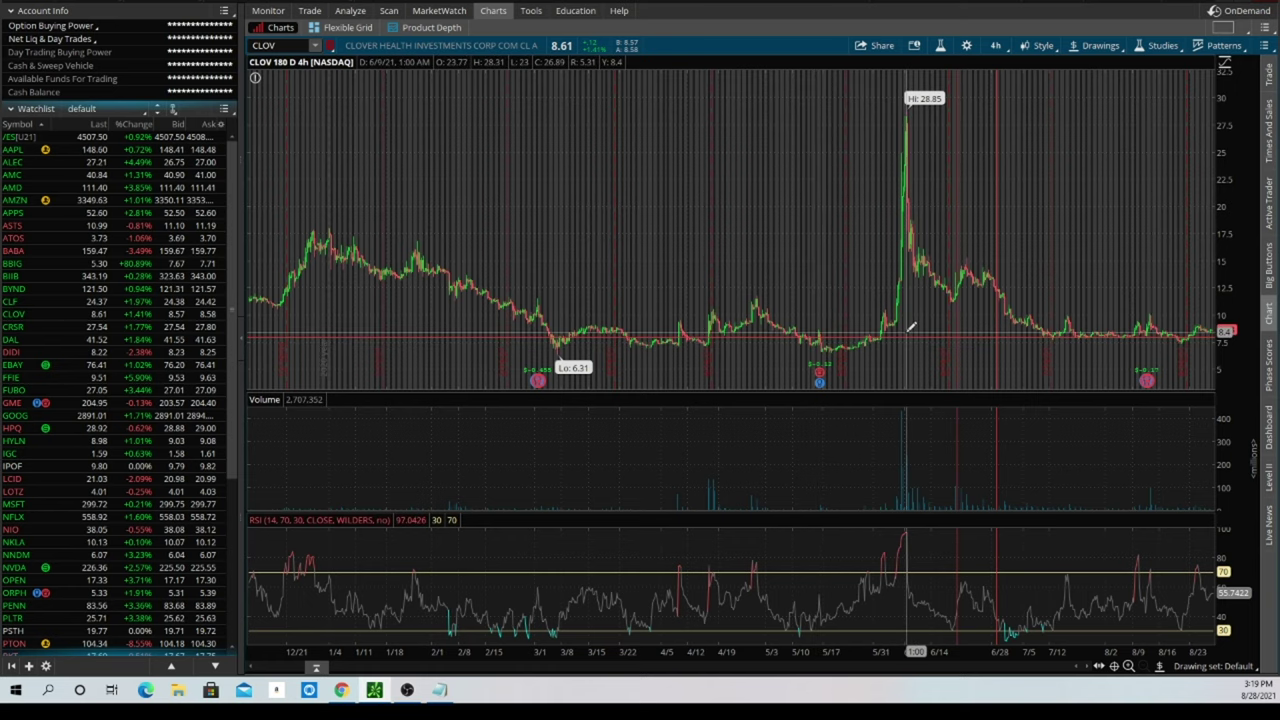
- Return to CLOV's option chain to examine the weekly put strikes and their return on risk
left_click(310, 11)
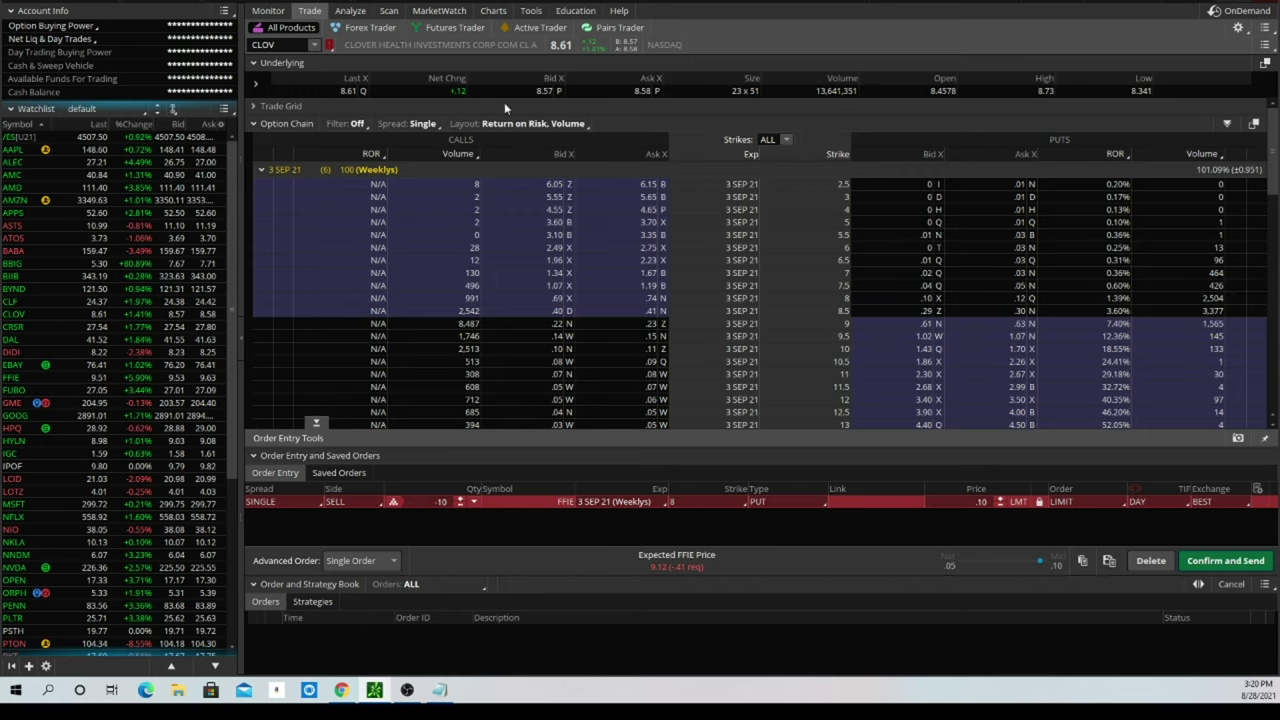
- Check CLOV's 180-day 4h chart, and sort the High ROR Puts w/o Earnings scan results by return on risk, highest first
mouse_move(494, 20)
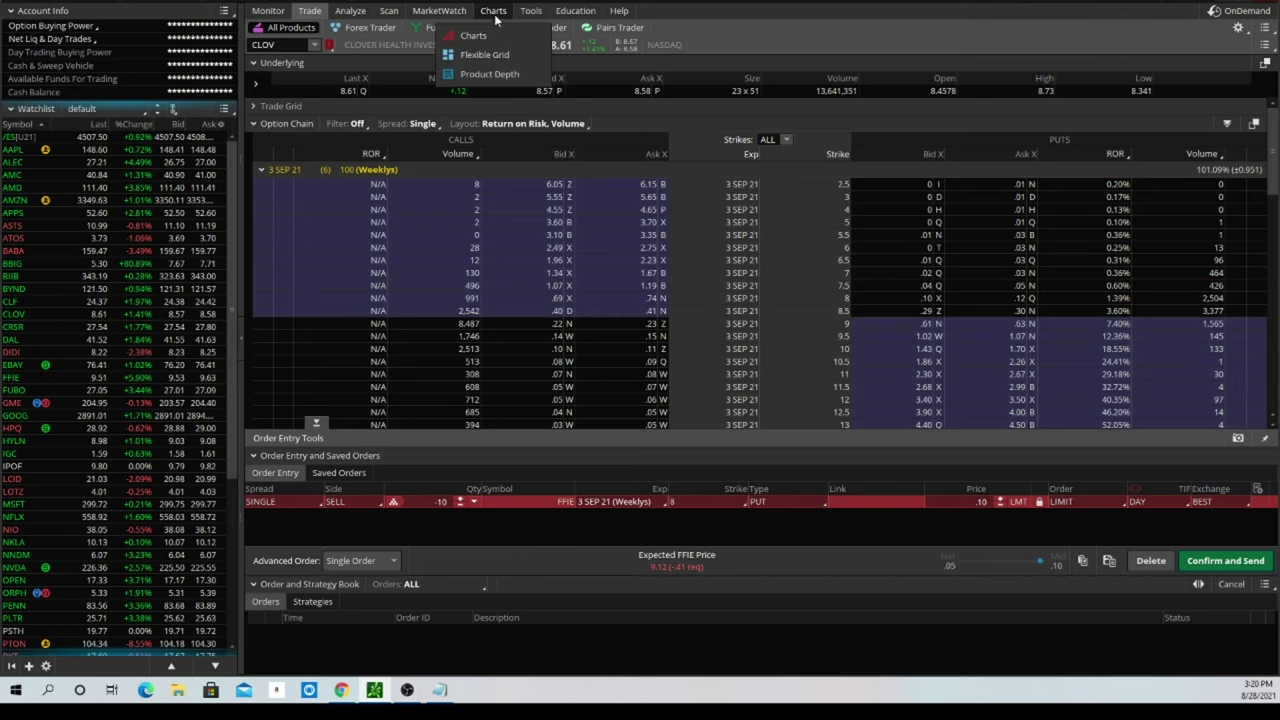
left_click(494, 18)
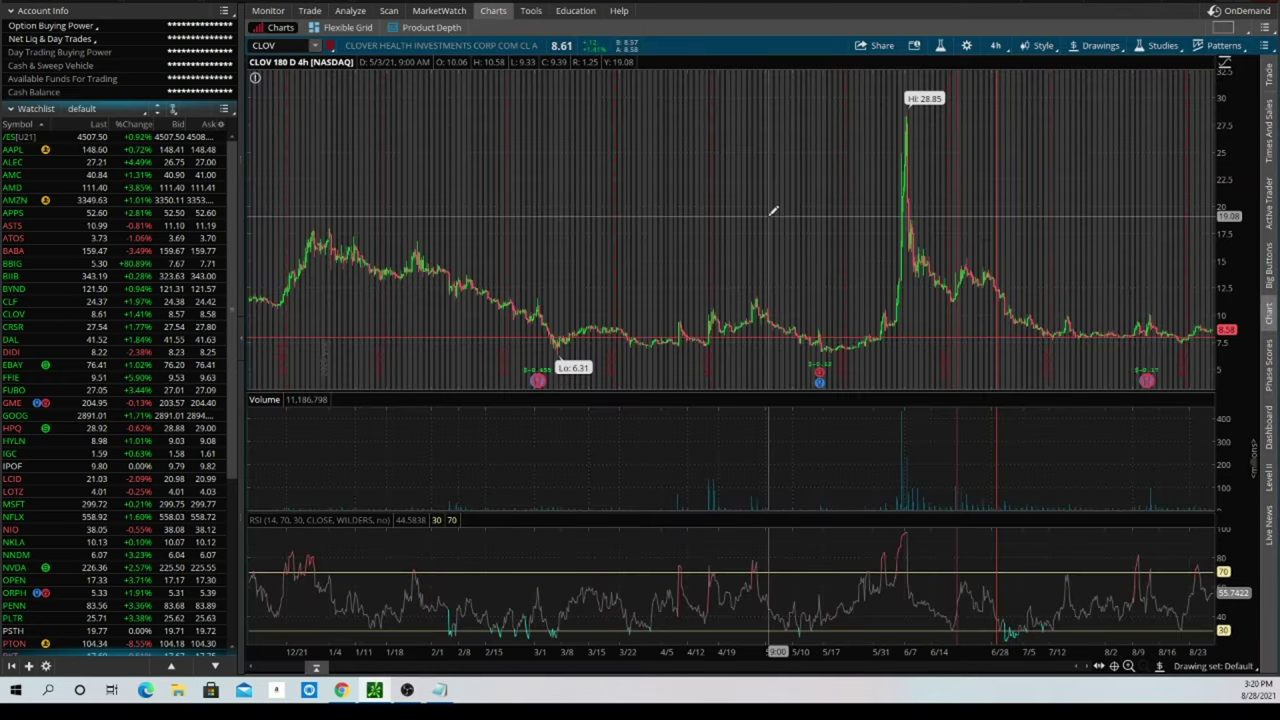
left_click(389, 11)
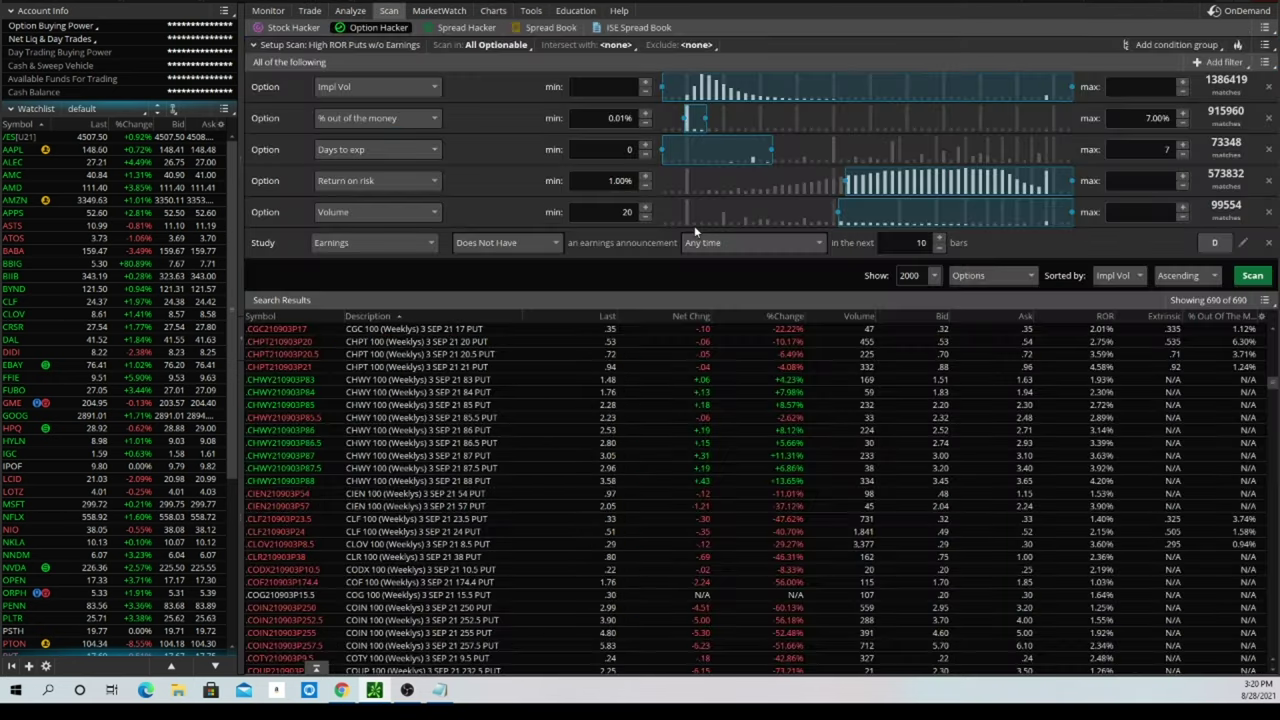
left_click(1104, 317)
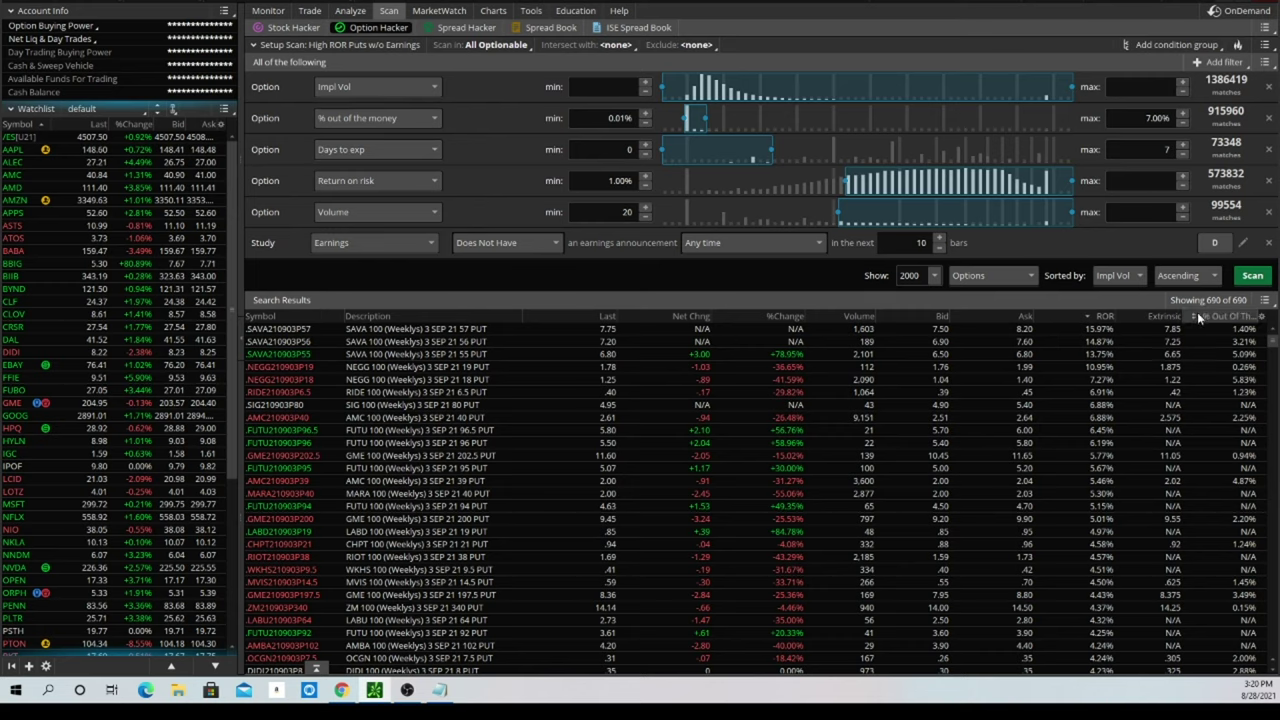
- Examine the sorted 3 SEP 21 put results for other tickers, comparing return on risk, volume and percentage out of the money
scroll(1208, 358, "up", 1)
scroll(474, 466, "down", 15)
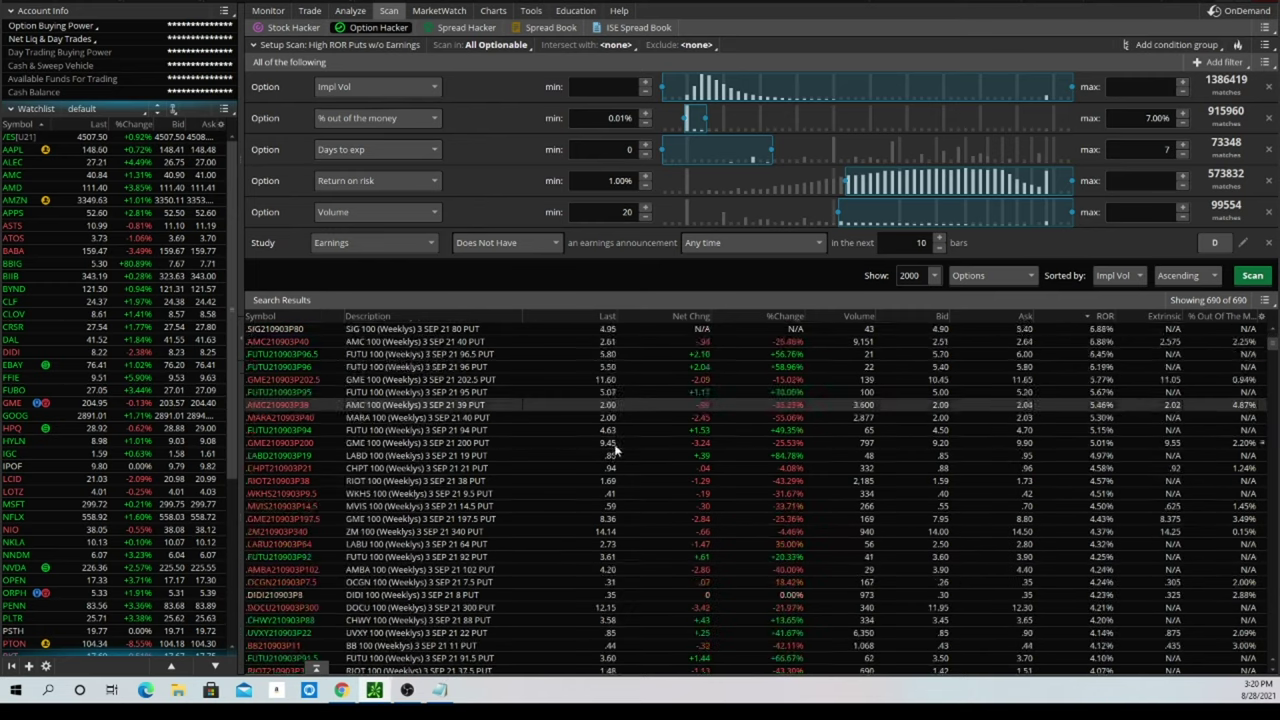
scroll(474, 466, "down", 15)
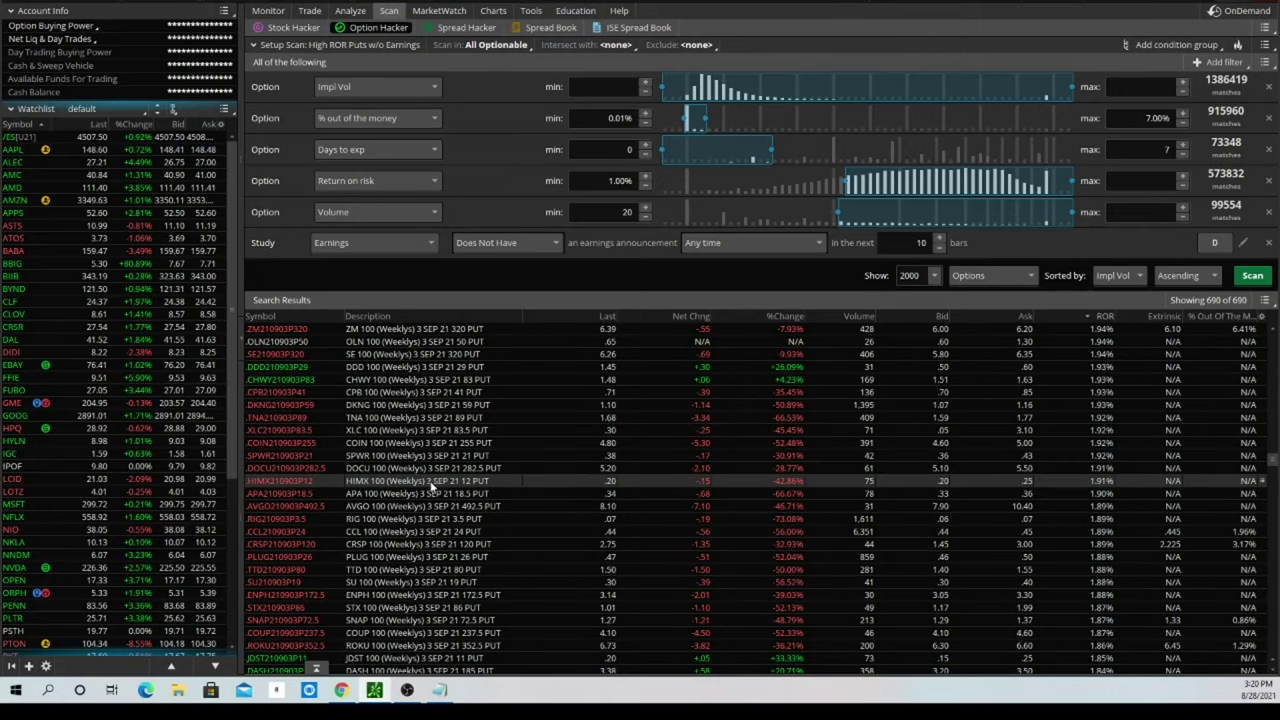
scroll(425, 488, "up", 5)
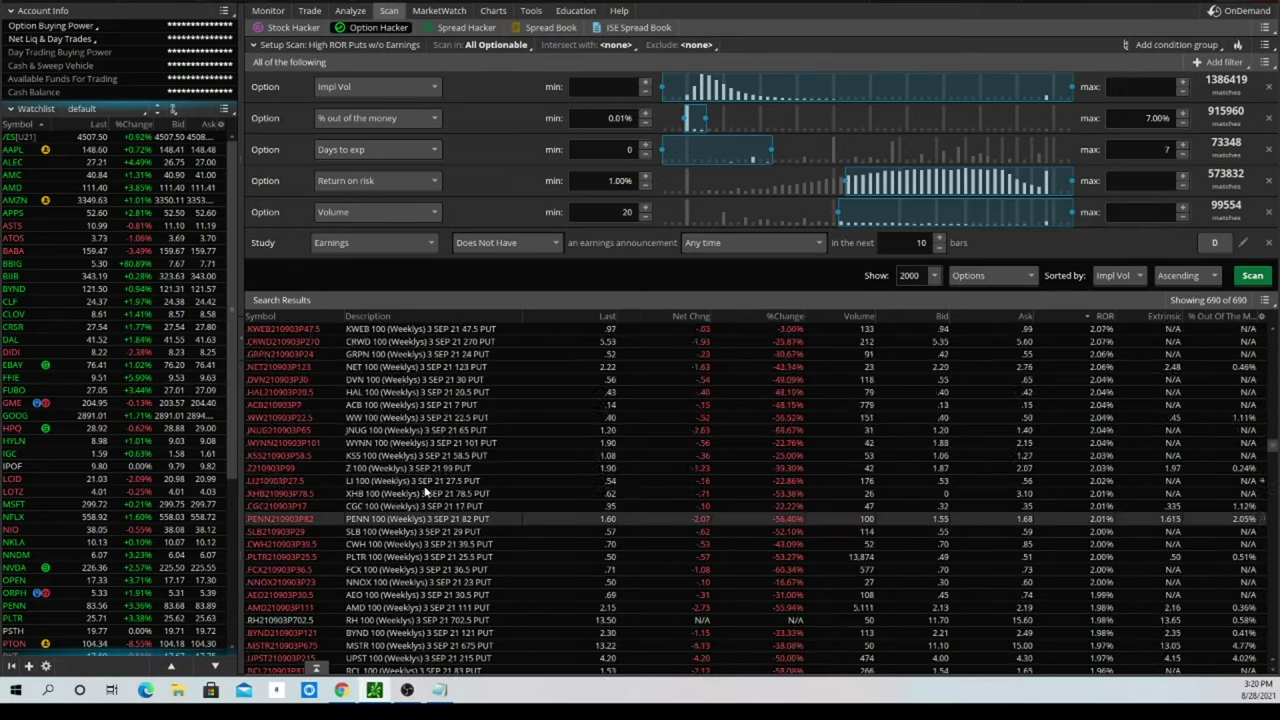
scroll(427, 480, "up", 10)
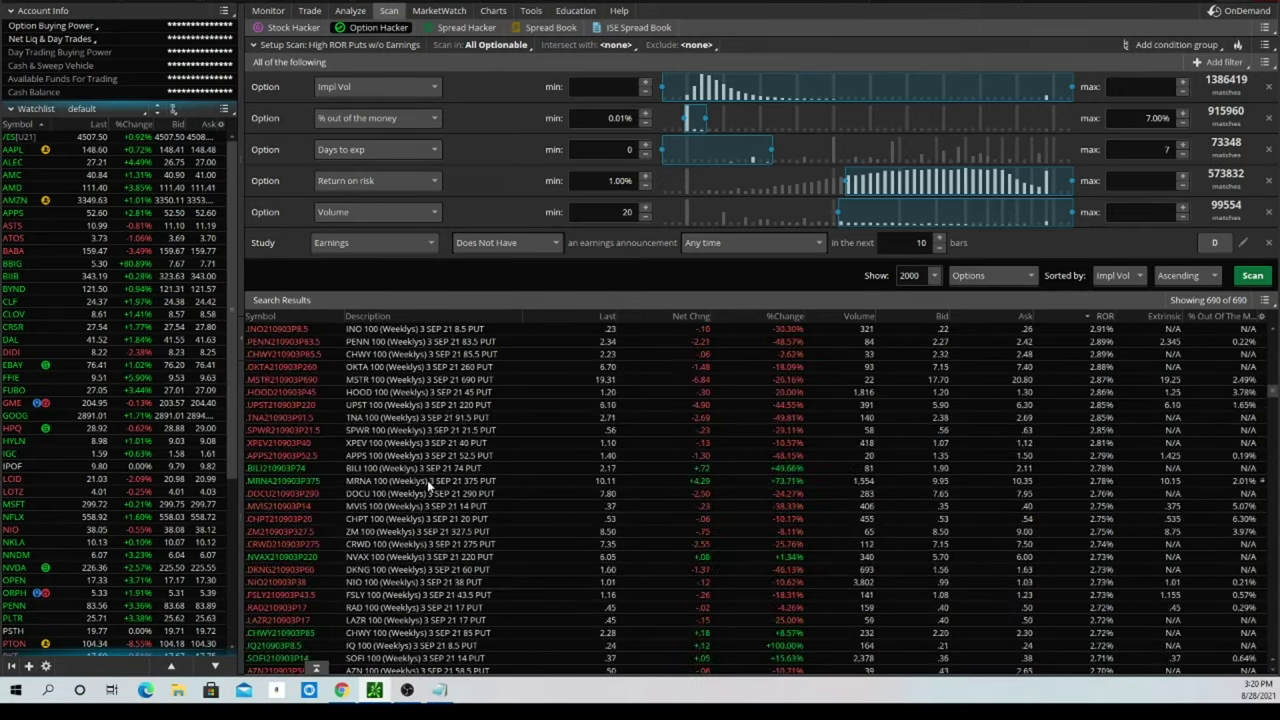
scroll(430, 483, "up", 10)
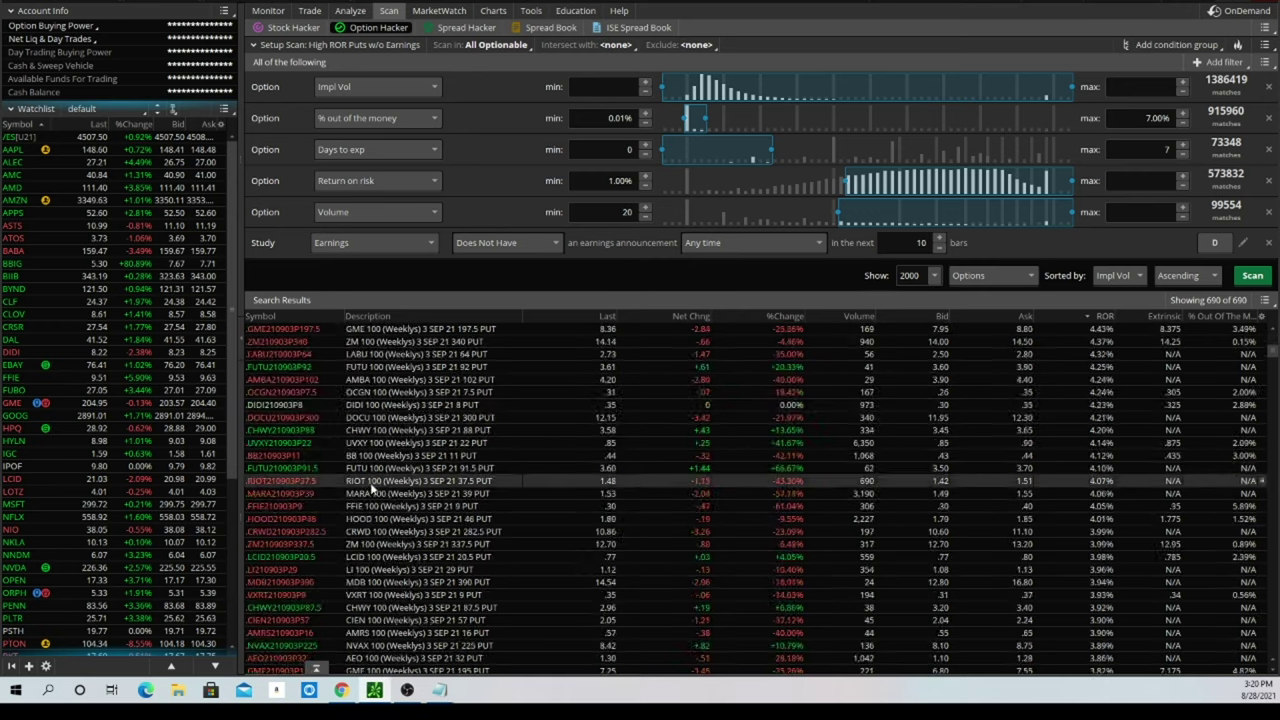
scroll(370, 503, "down", 15)
scroll(368, 503, "down", 9)
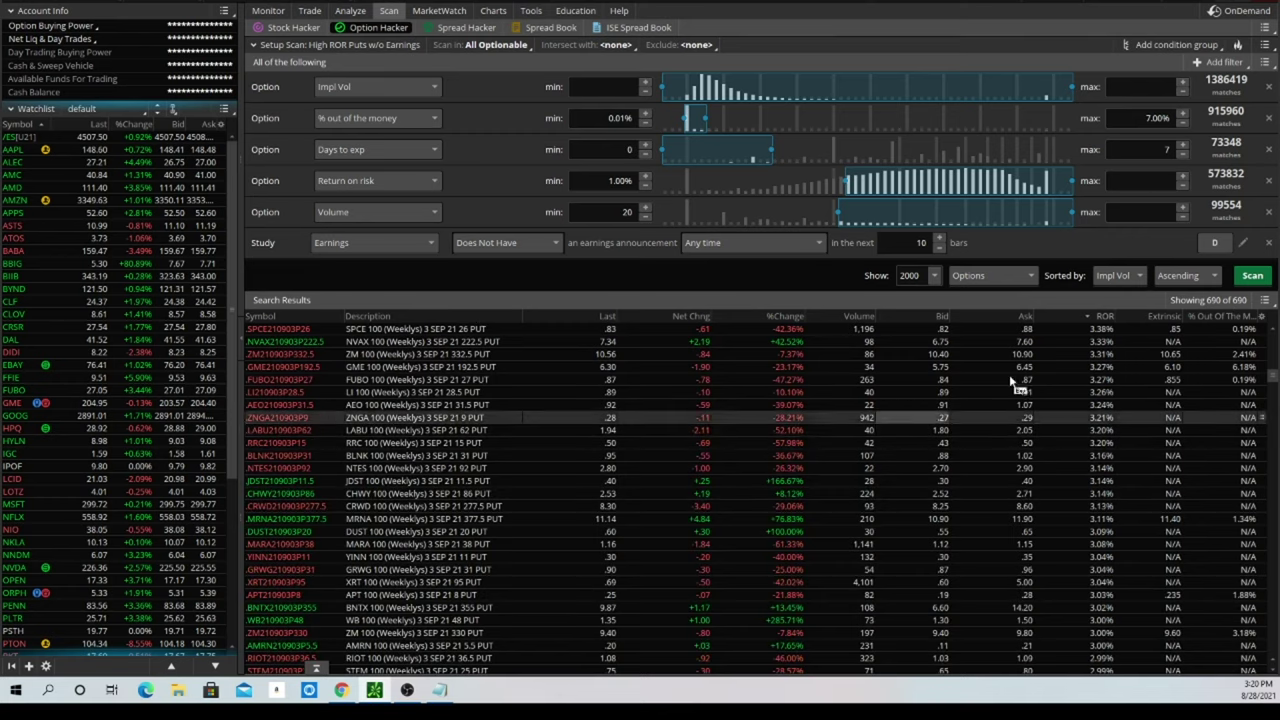
scroll(506, 504, "down", 15)
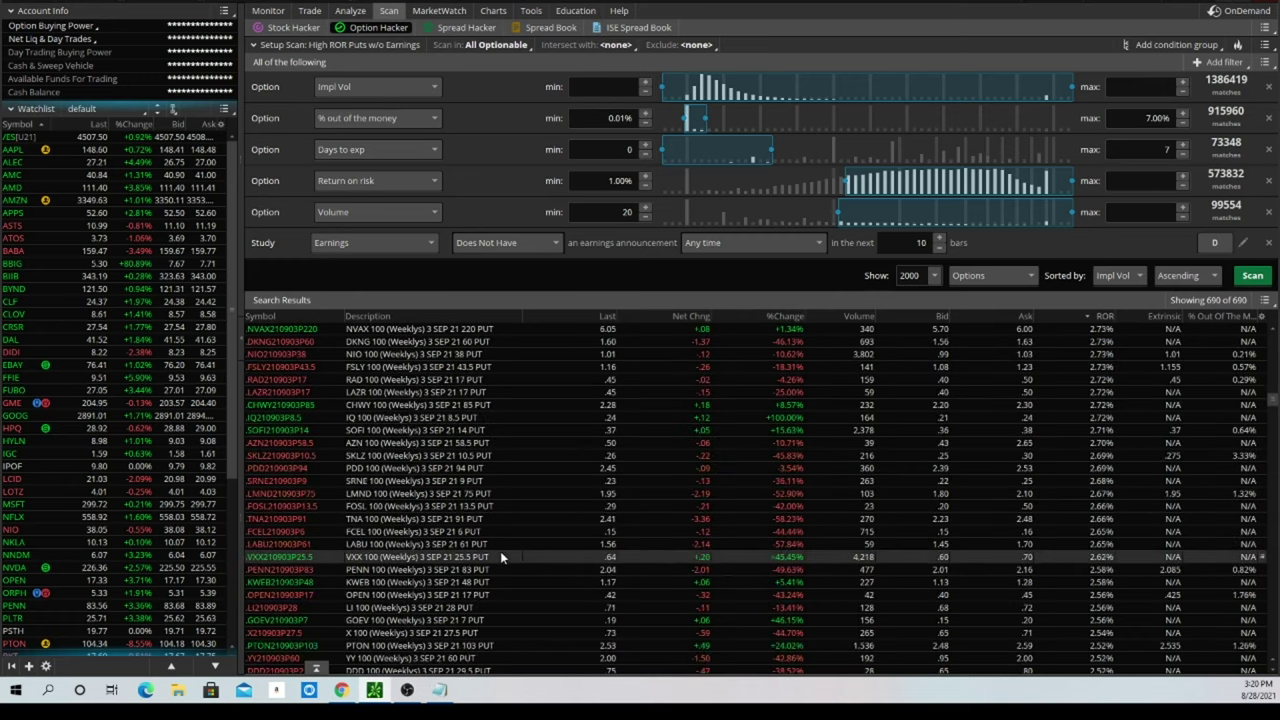
scroll(485, 543, "down", 10)
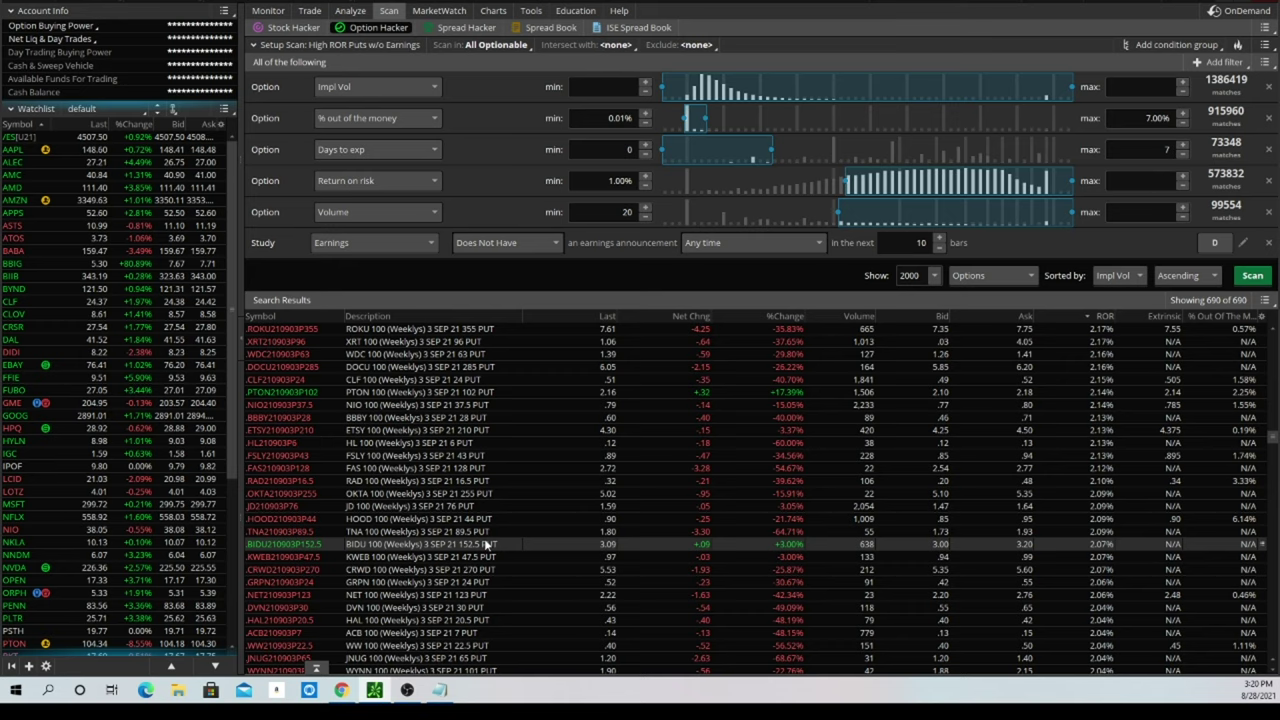
scroll(487, 543, "up", 6)
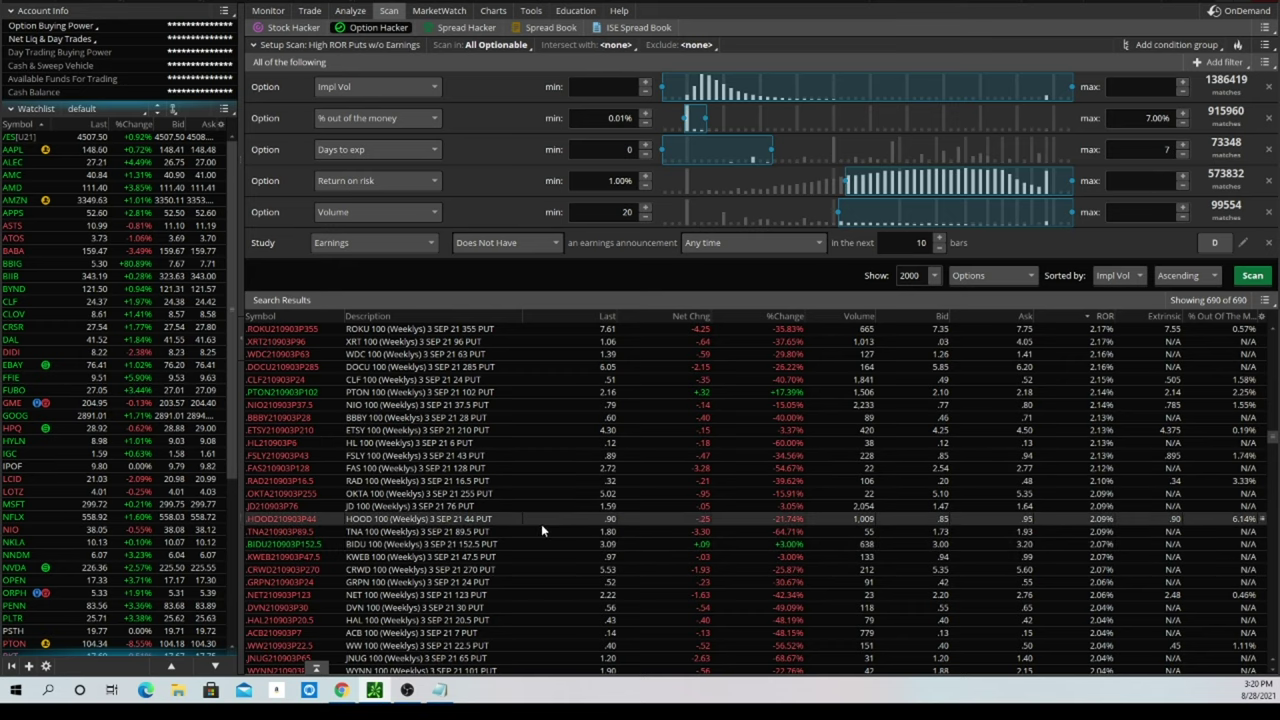
scroll(574, 371, "up", 10)
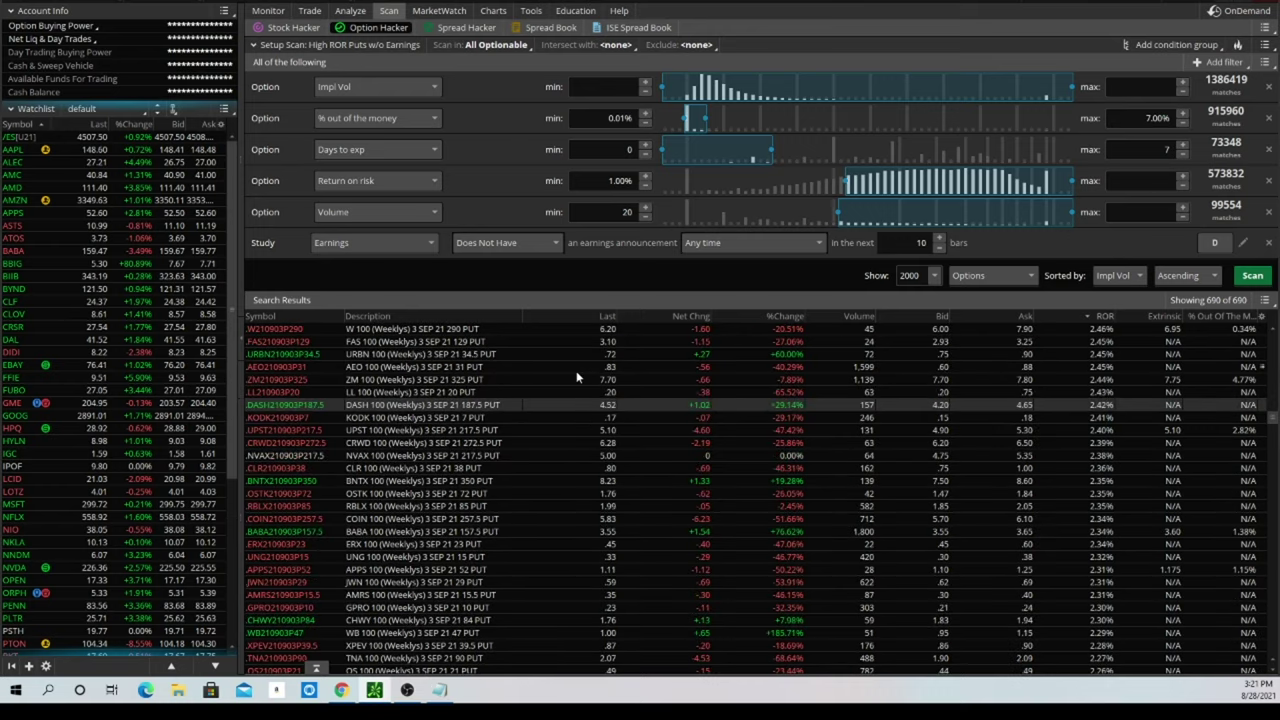
scroll(574, 371, "up", 10)
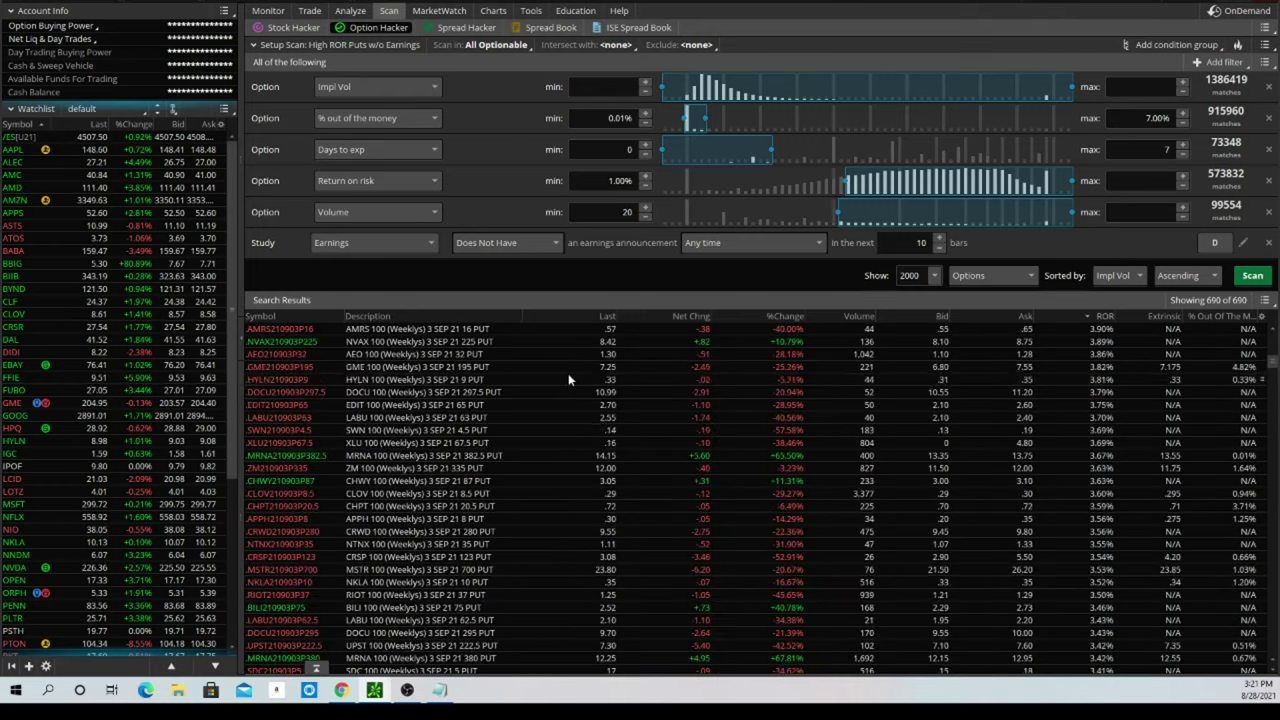
scroll(566, 373, "up", 7)
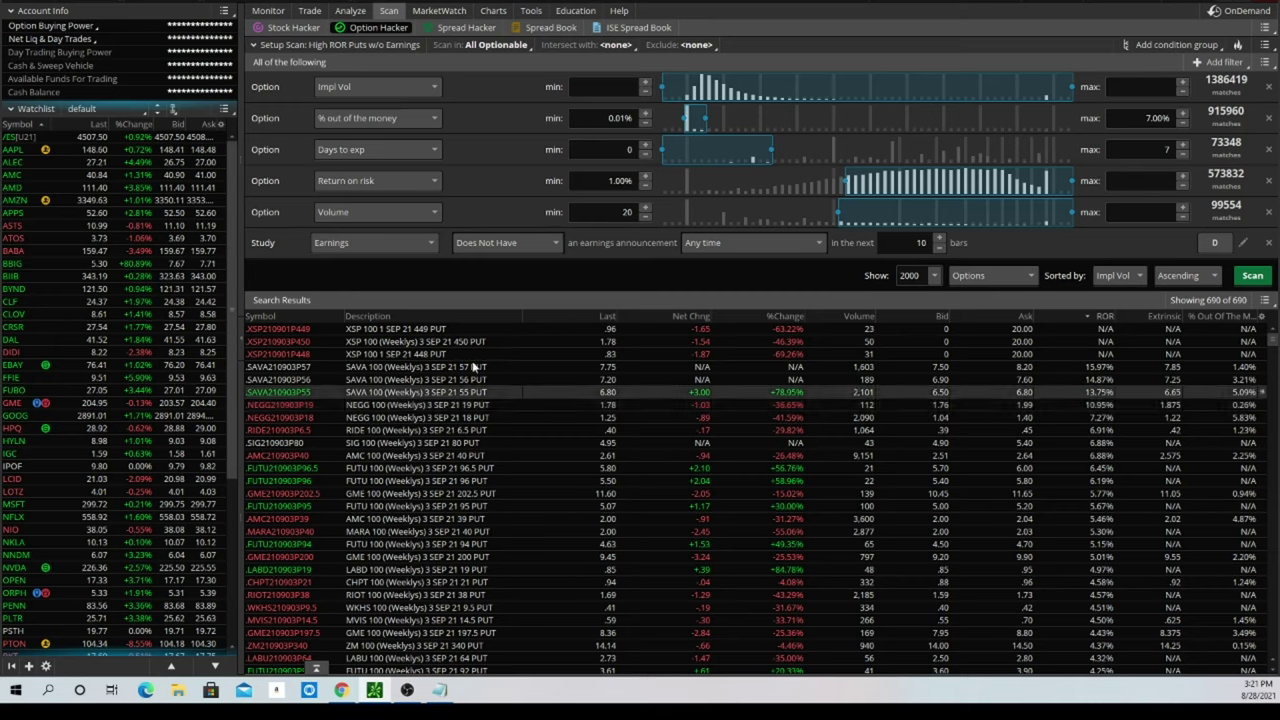
- Switch to Discord in the browser and review the recent trade alerts in the premium ht-trades channel
mouse_move(504, 20)
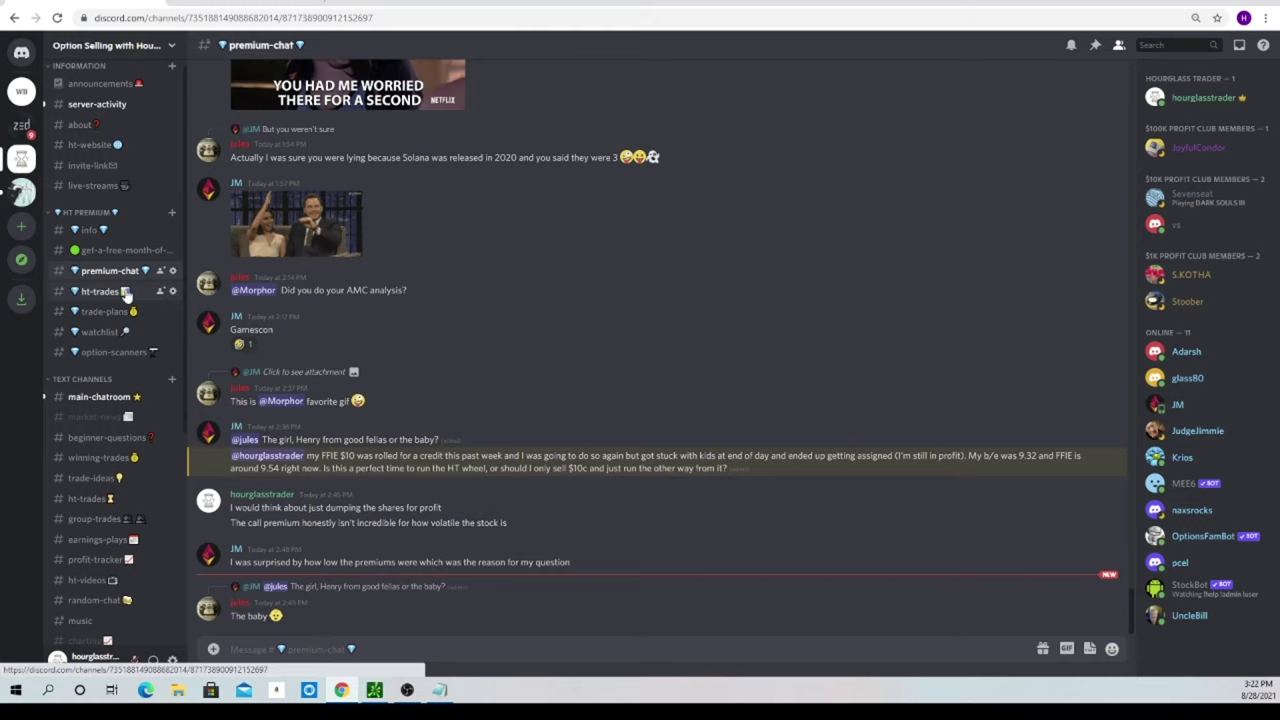
left_click(118, 291)
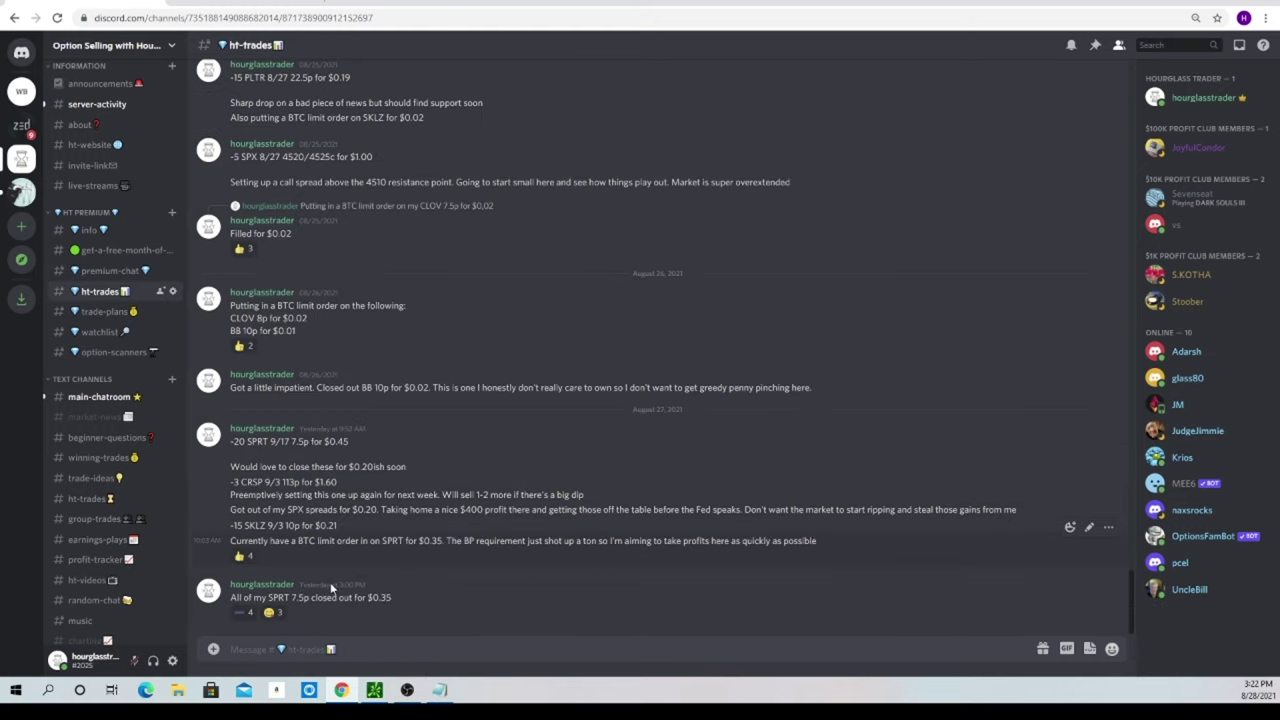
scroll(324, 520, "up", 10)
scroll(323, 520, "up", 4)
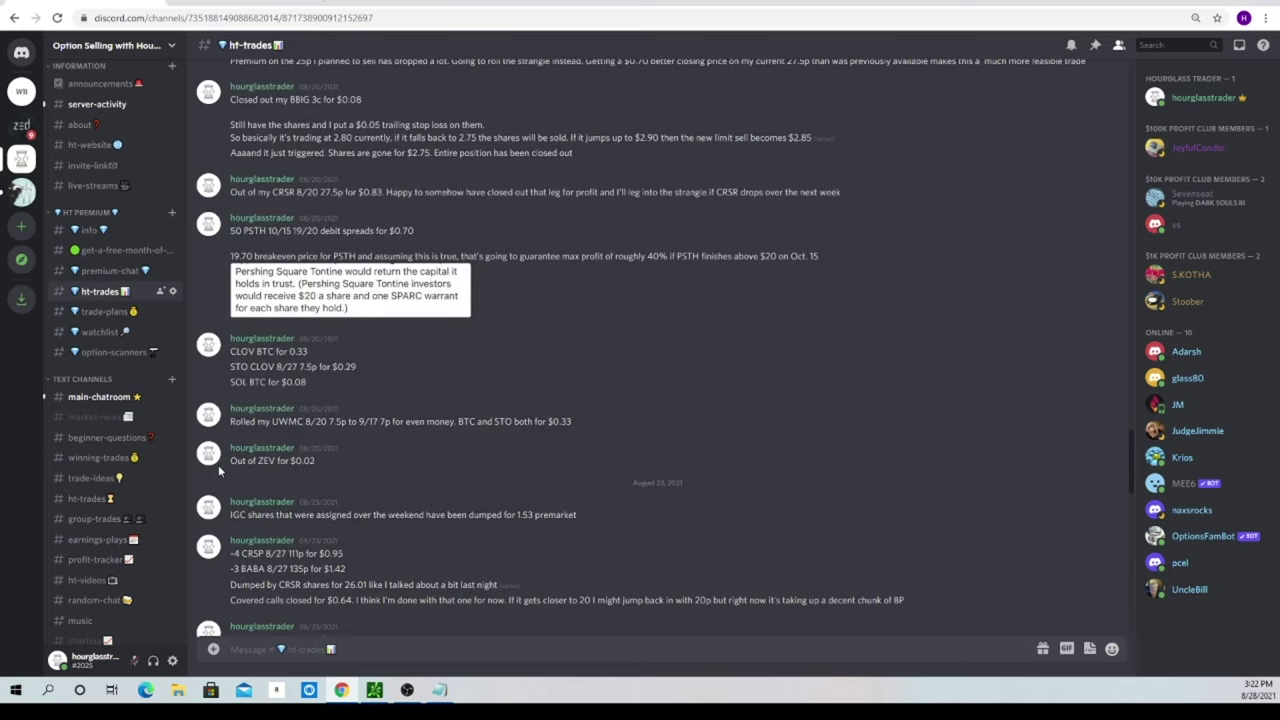
scroll(404, 450, "down", 10)
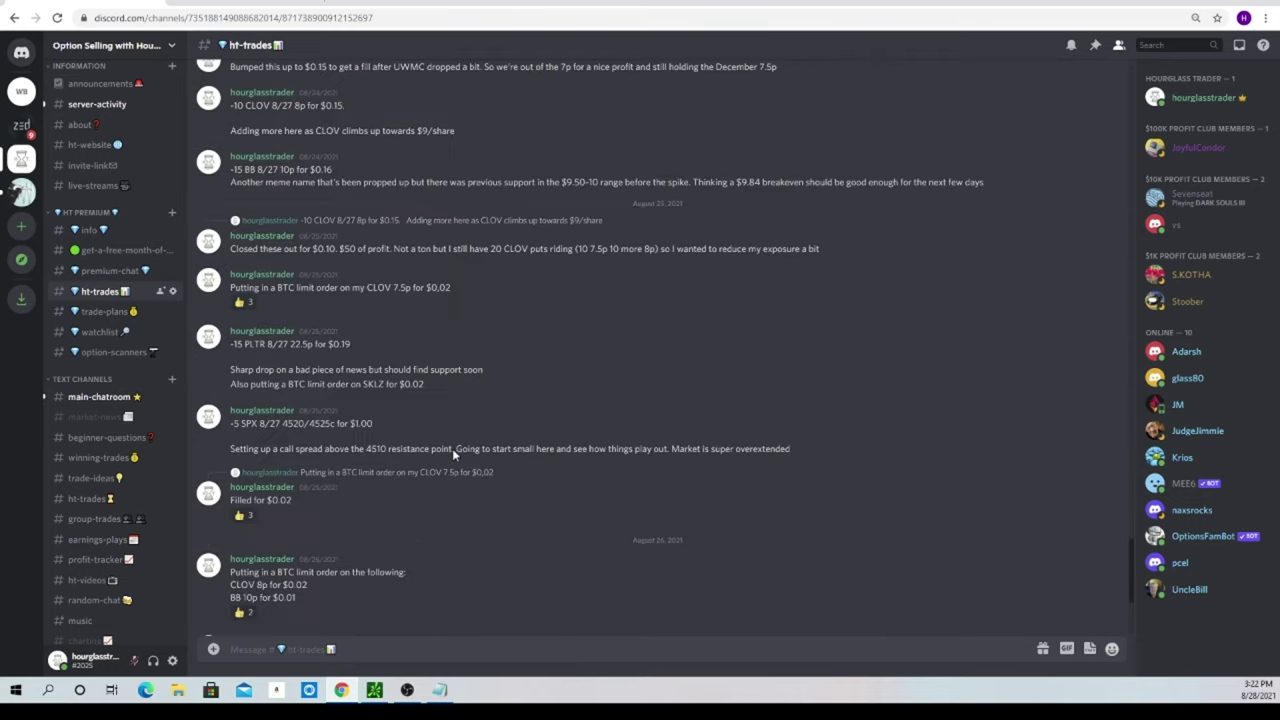
- Switch to the hourglass-trader.com watchlist page and review the tickers, entry targets and notes in HT's Watchlist
left_click(250, 2)
scroll(1080, 250, "down", 3)
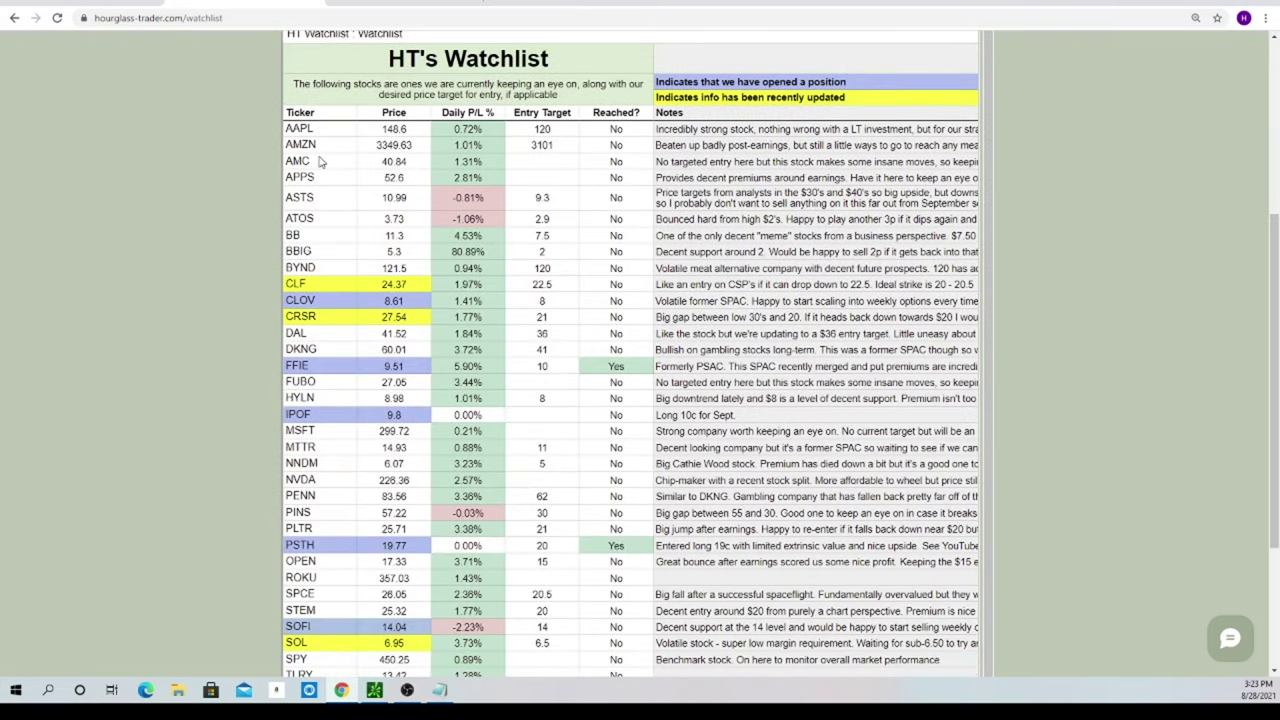
scroll(545, 340, "down", 1)
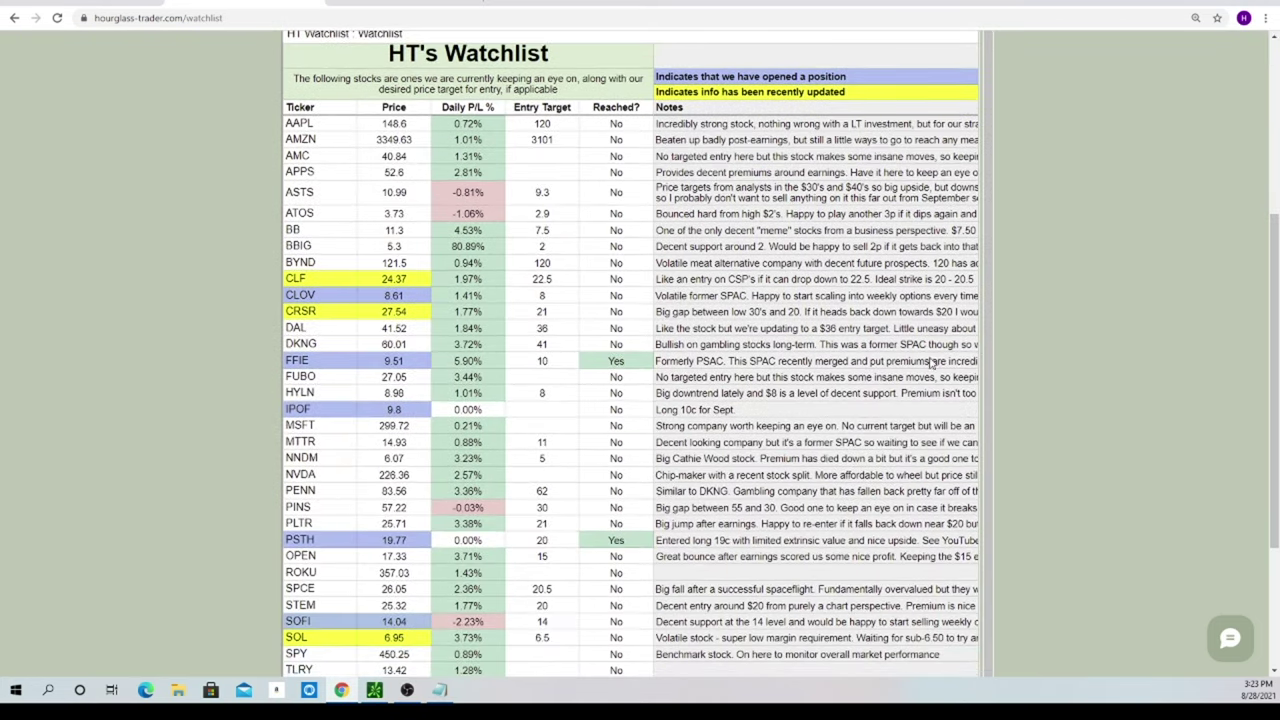
- Open the Option Scanners page of HT Premium on the Hourglass Trader website
scroll(545, 340, "up", 3)
mouse_move(820, 65)
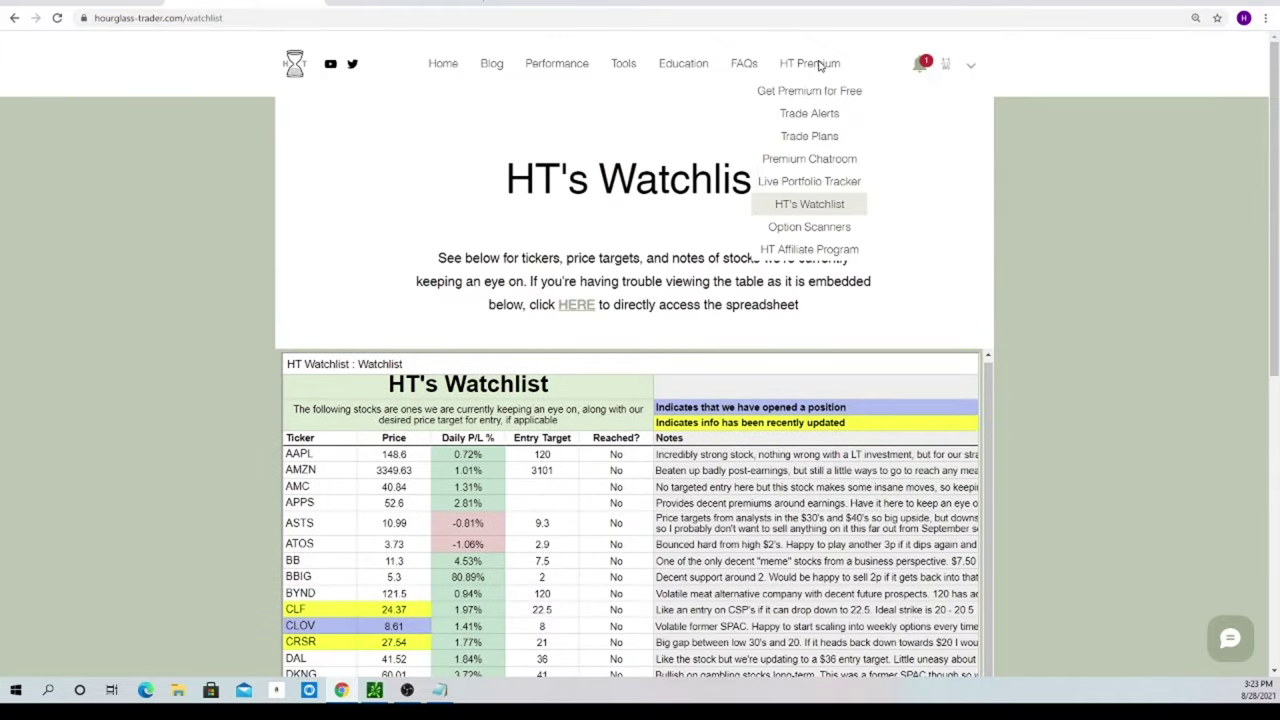
left_click(822, 228)
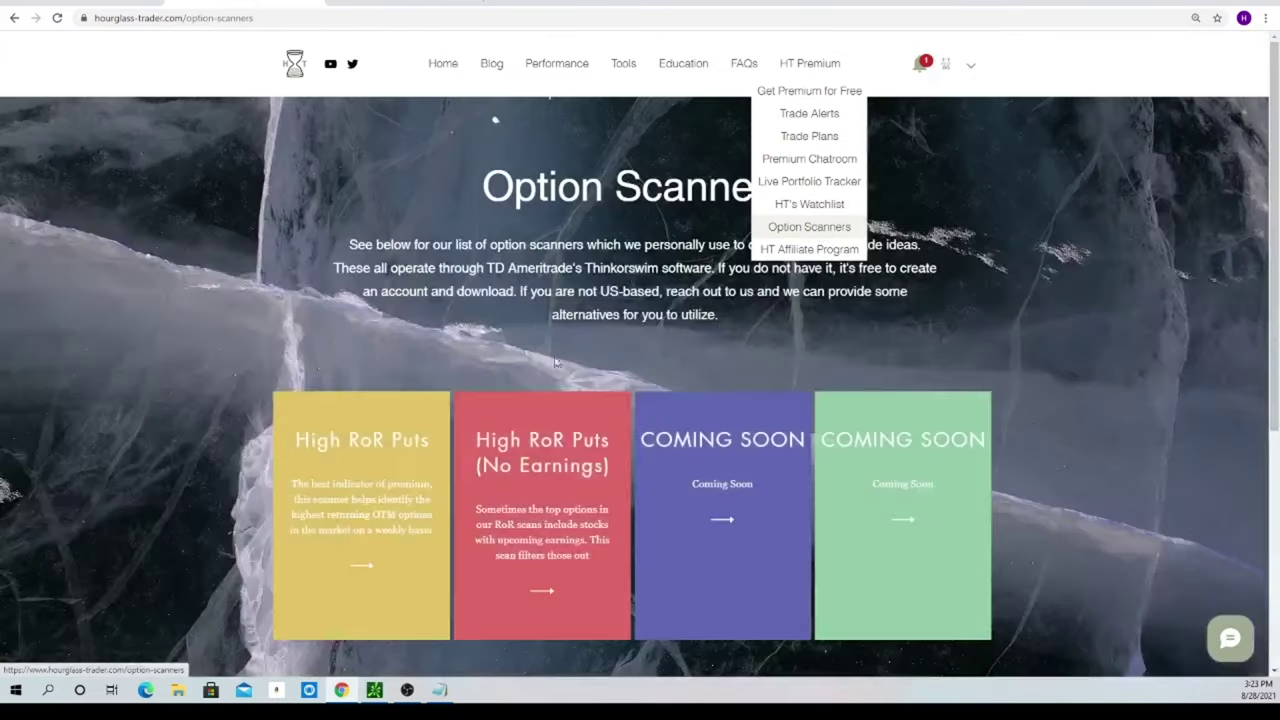